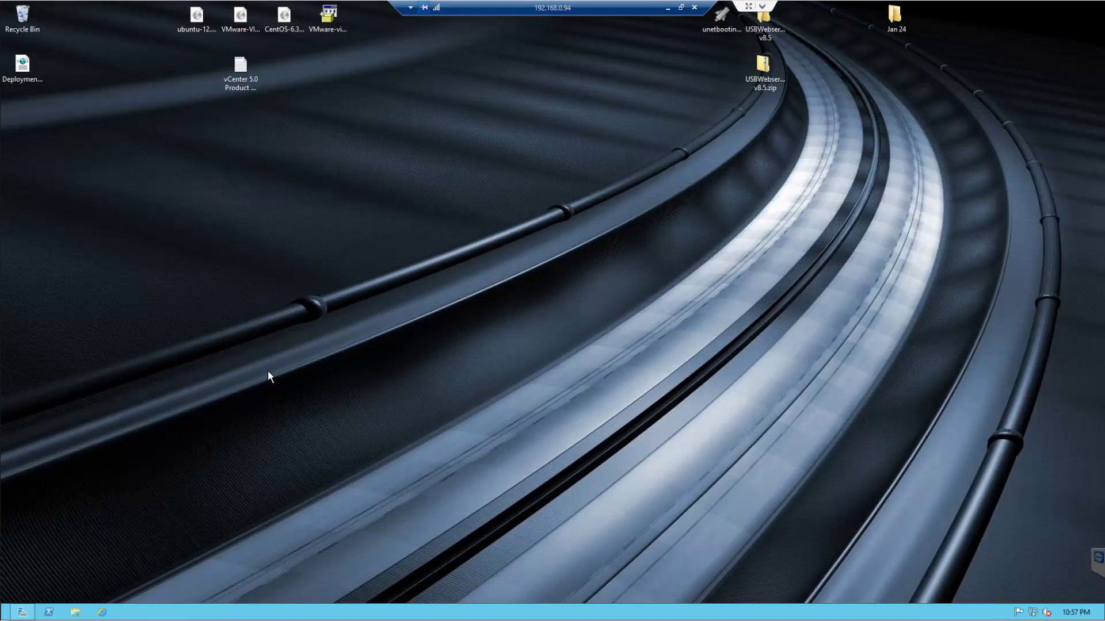
- Open Server Manager and launch the Add Roles and Features Wizard from the Manage menu
click(25, 614)
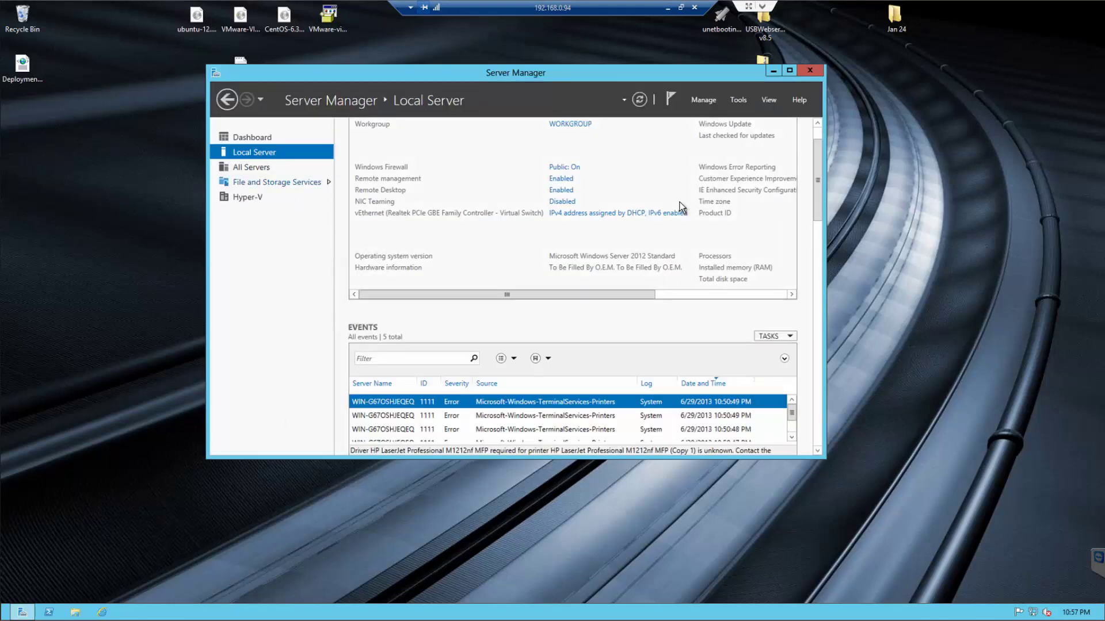
drag(816, 180, 302, 148)
click(713, 99)
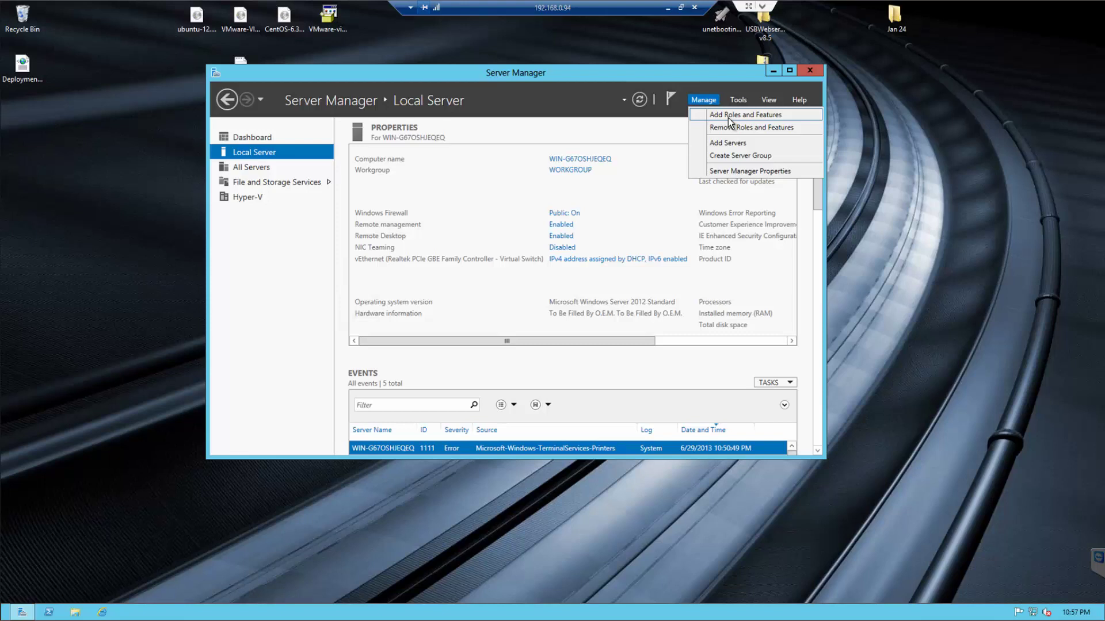
click(727, 117)
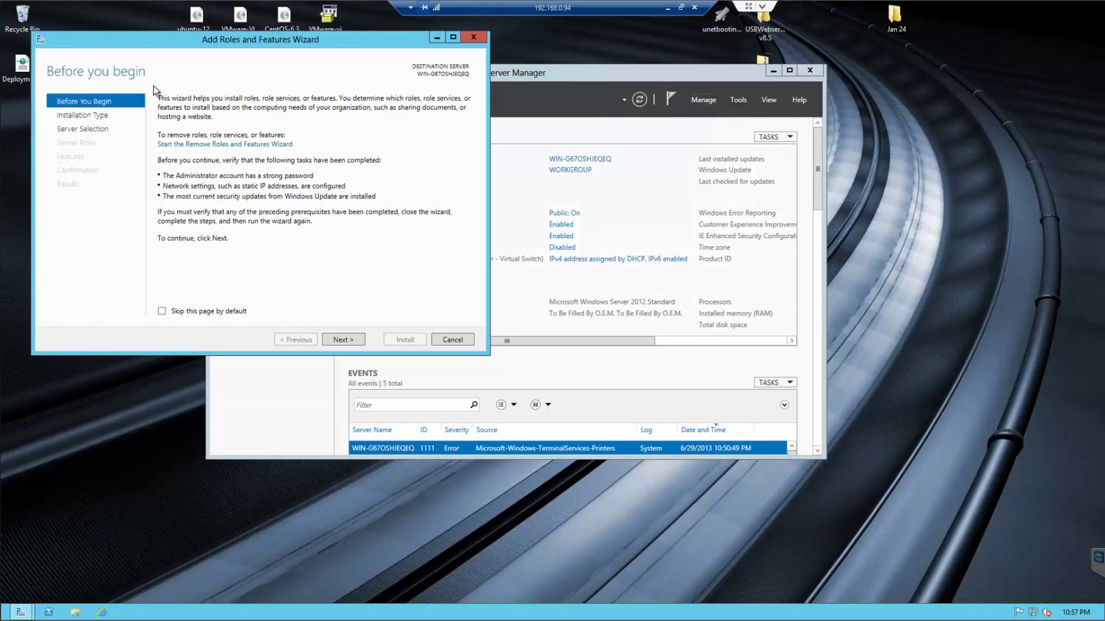
- Choose a role-based installation with the local server as the destination
drag(633, 160, 633, 160)
click(750, 465)
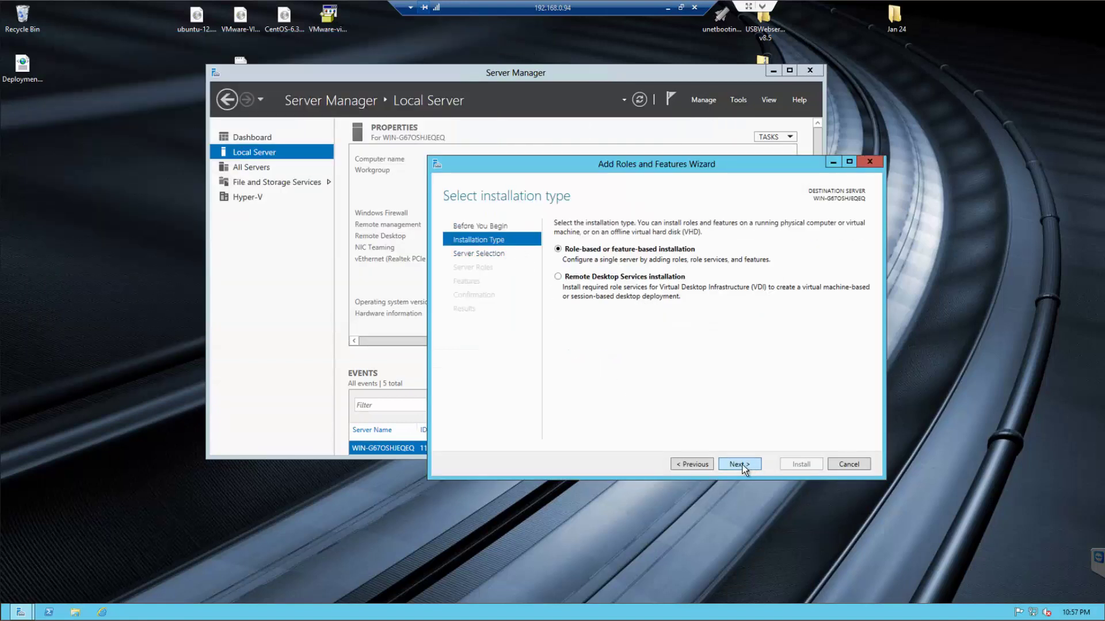
click(742, 466)
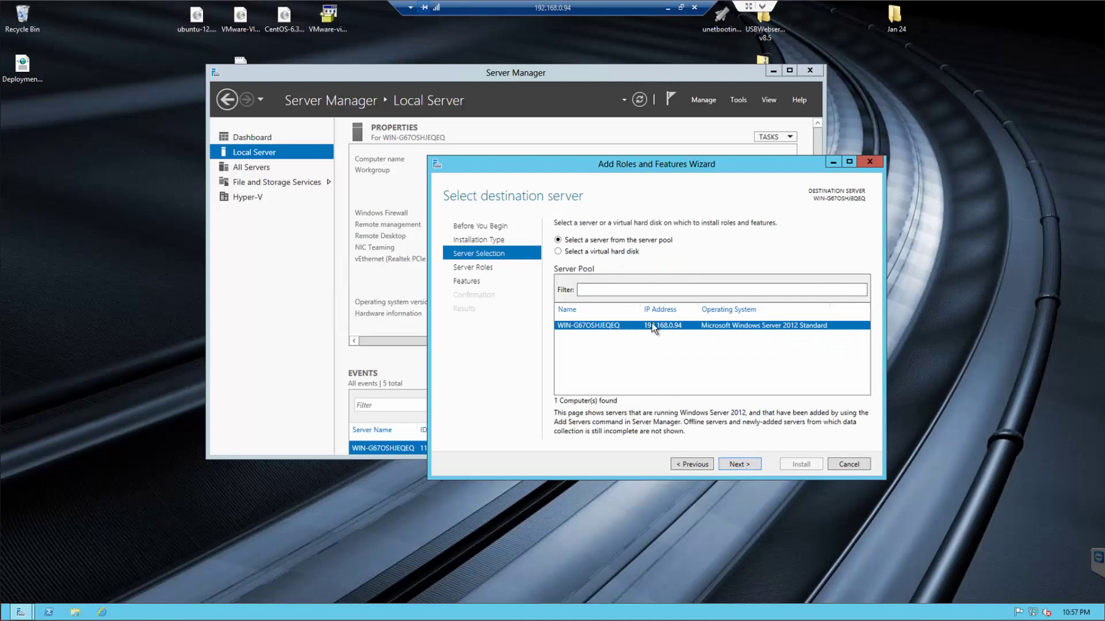
click(742, 465)
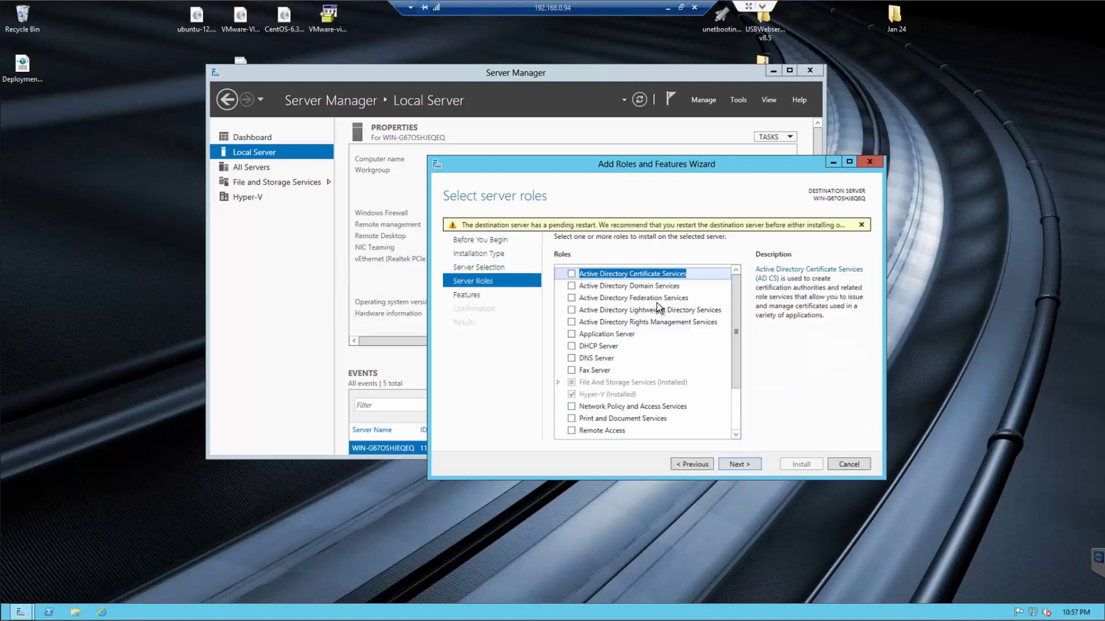
- Tick the Web Server (IIS) role and accept its required IIS management tools
drag(737, 300, 738, 349)
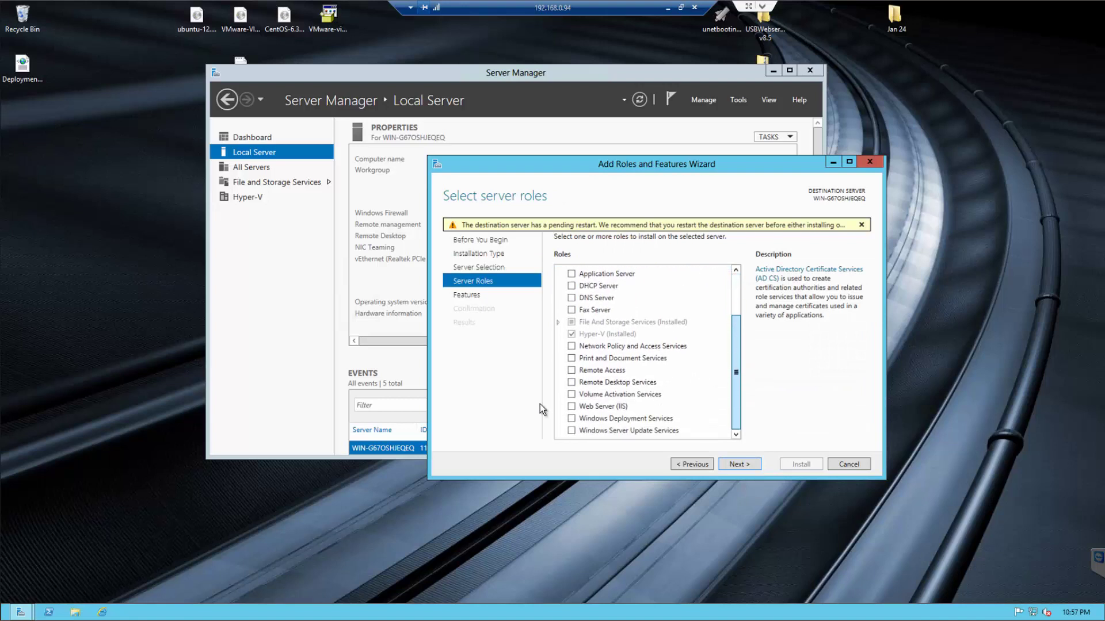
click(572, 407)
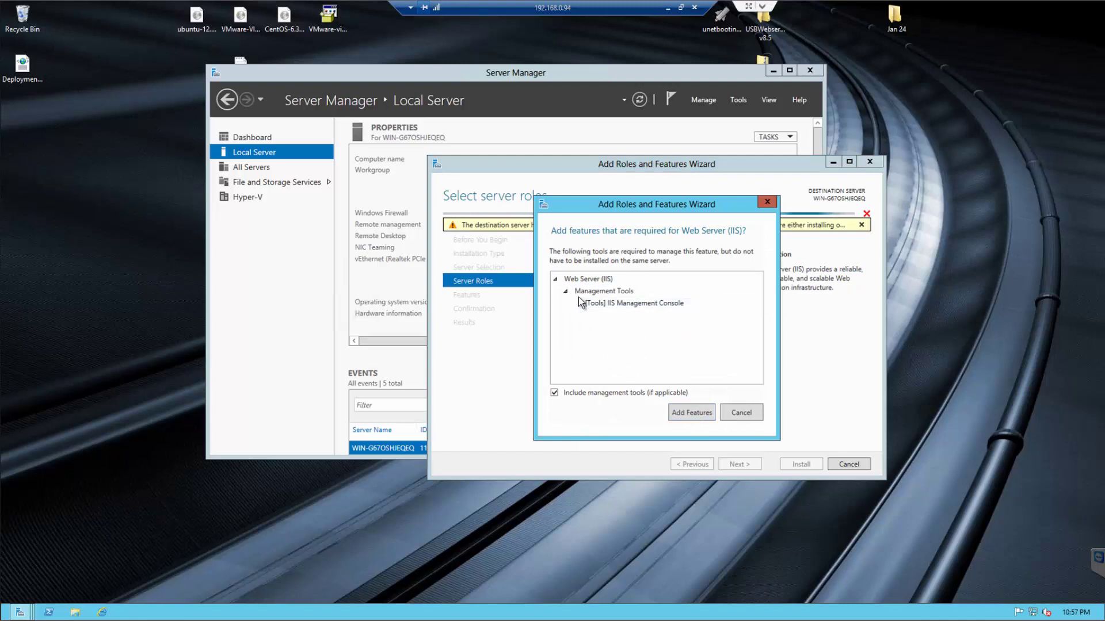
click(697, 413)
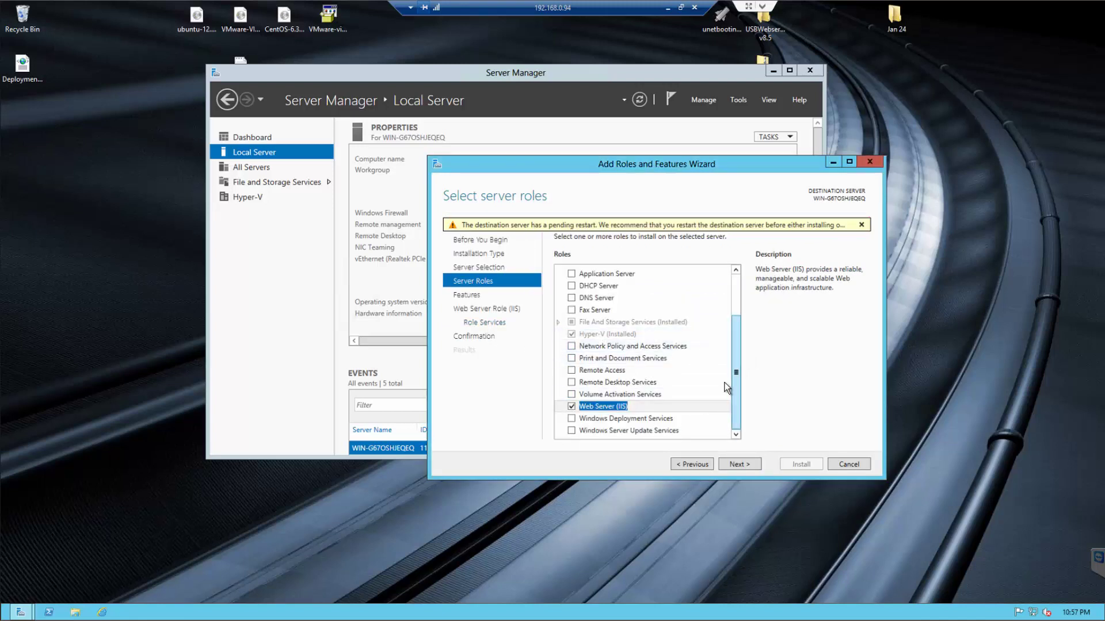
scroll(739, 331, up, 1)
scroll(739, 322, up, 1)
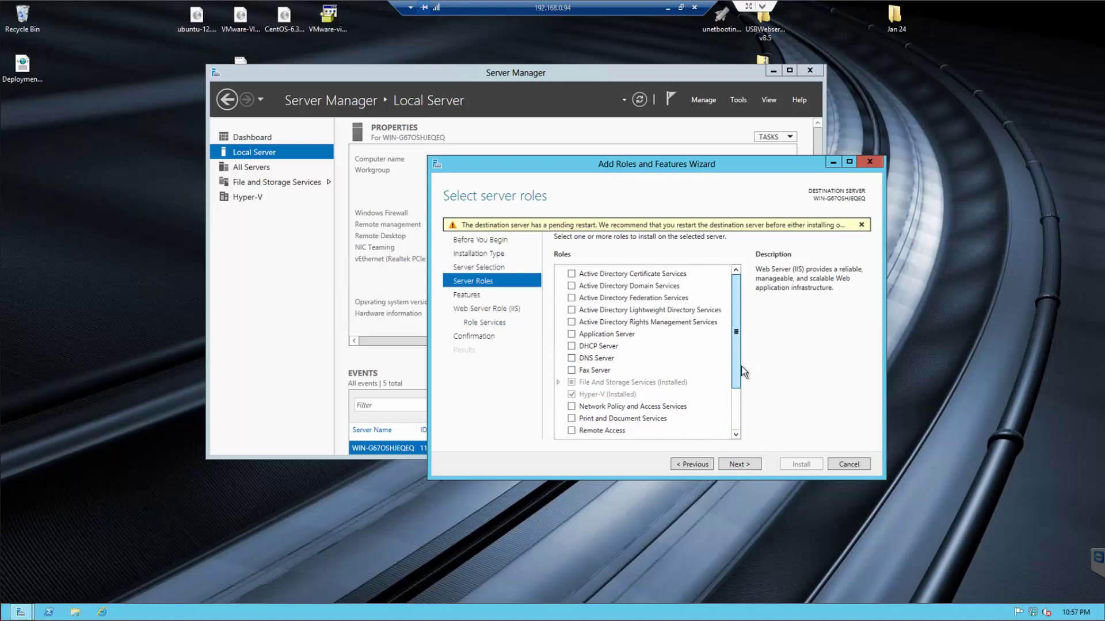
scroll(735, 427, down, 2)
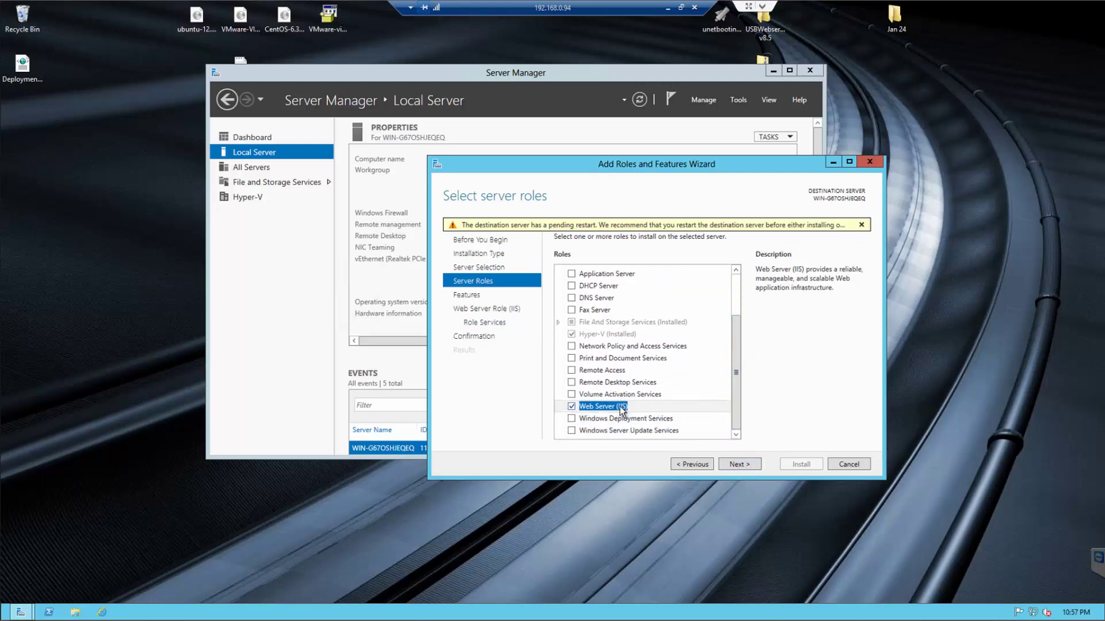
- Keep the default features and IIS role services, advancing to Confirm installation selections
click(740, 464)
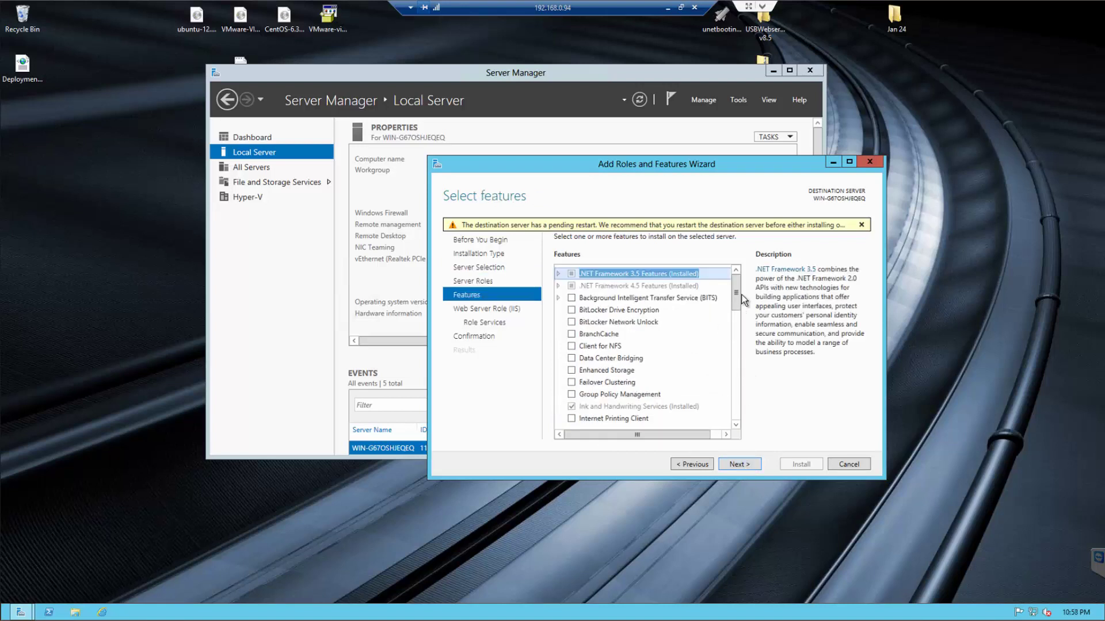
drag(737, 294, 733, 425)
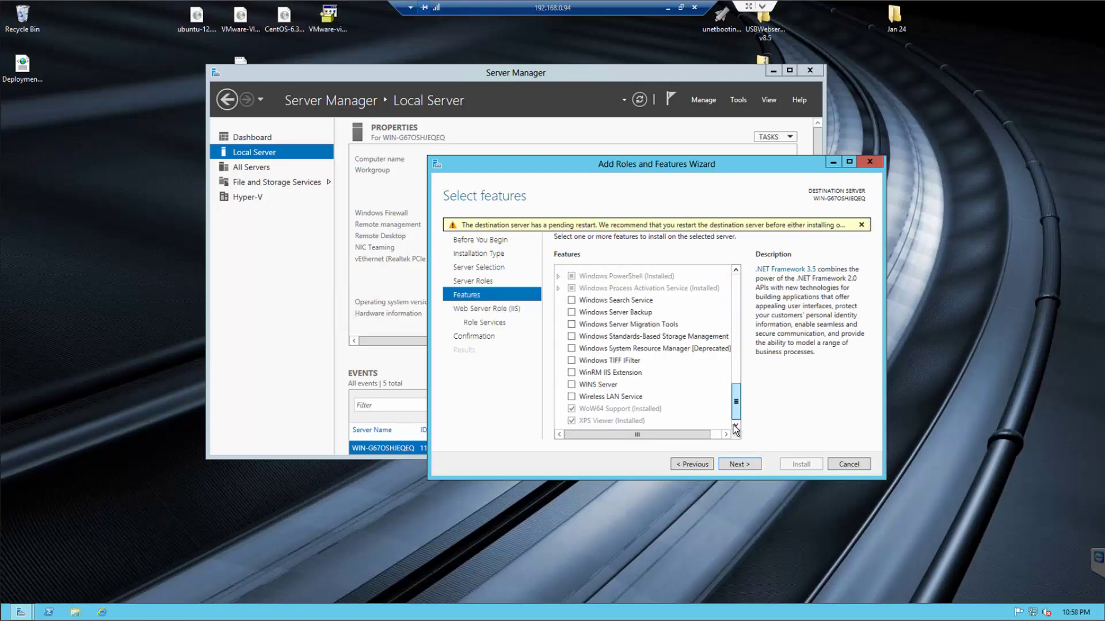
click(748, 464)
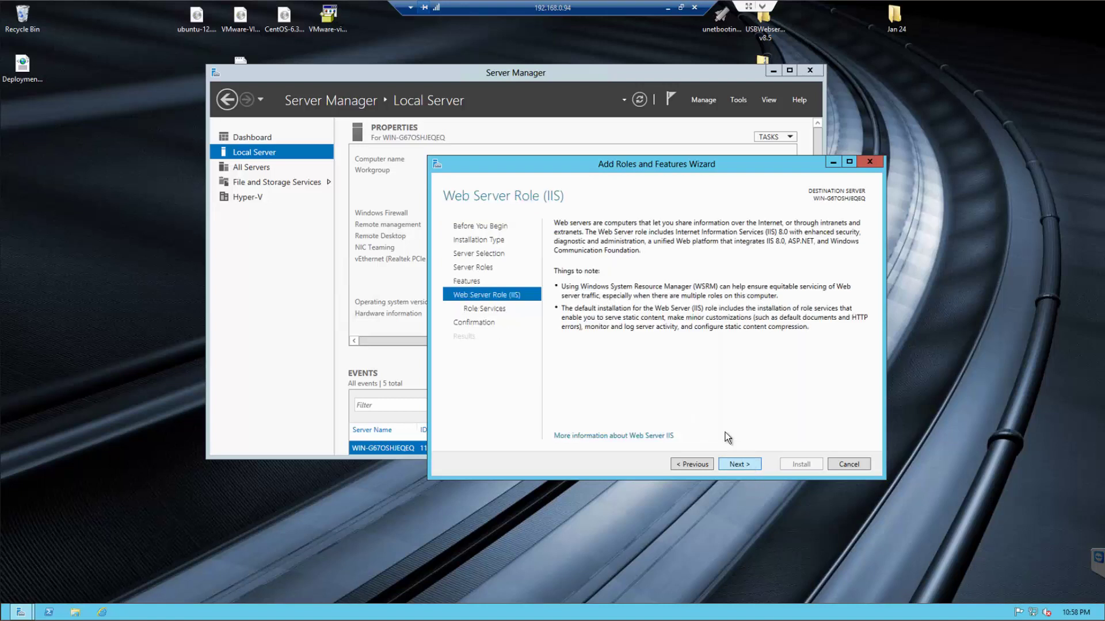
click(745, 464)
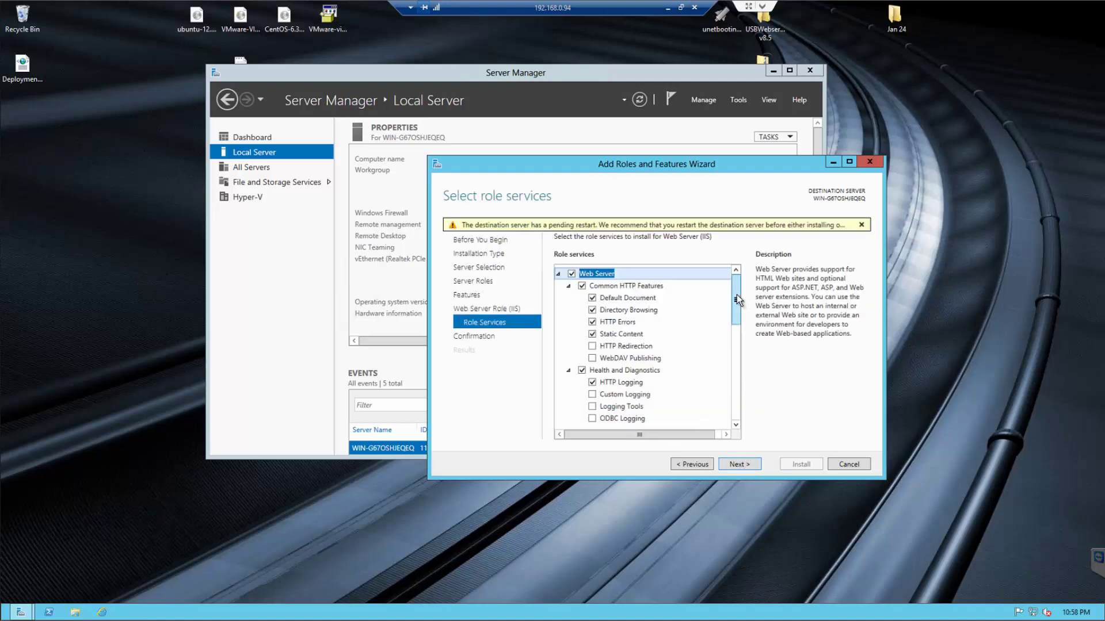
drag(737, 294, 737, 399)
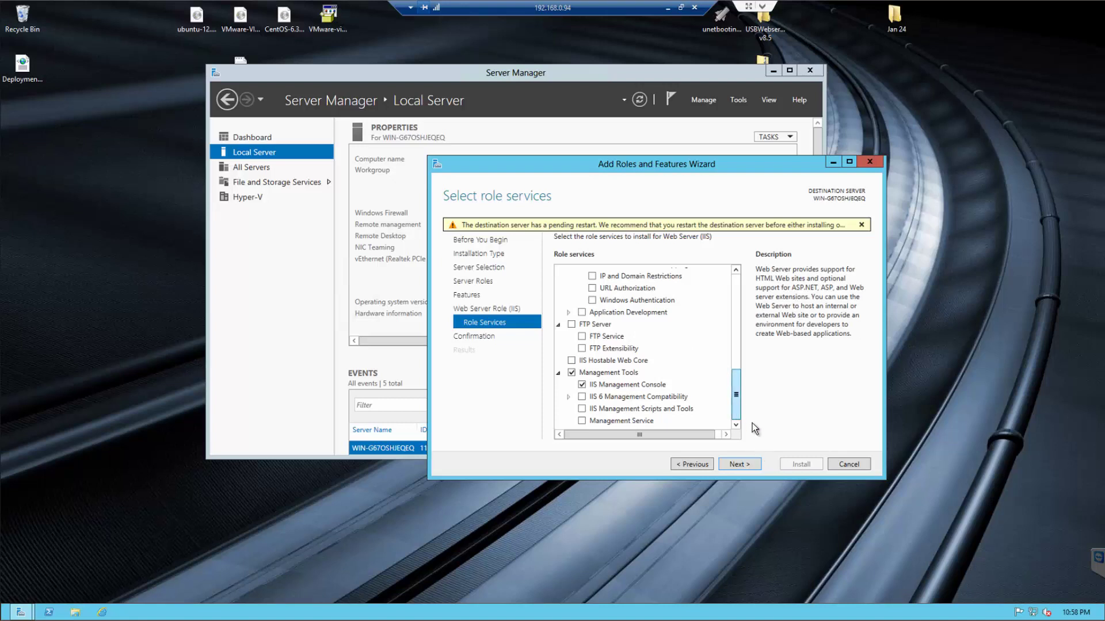
click(740, 463)
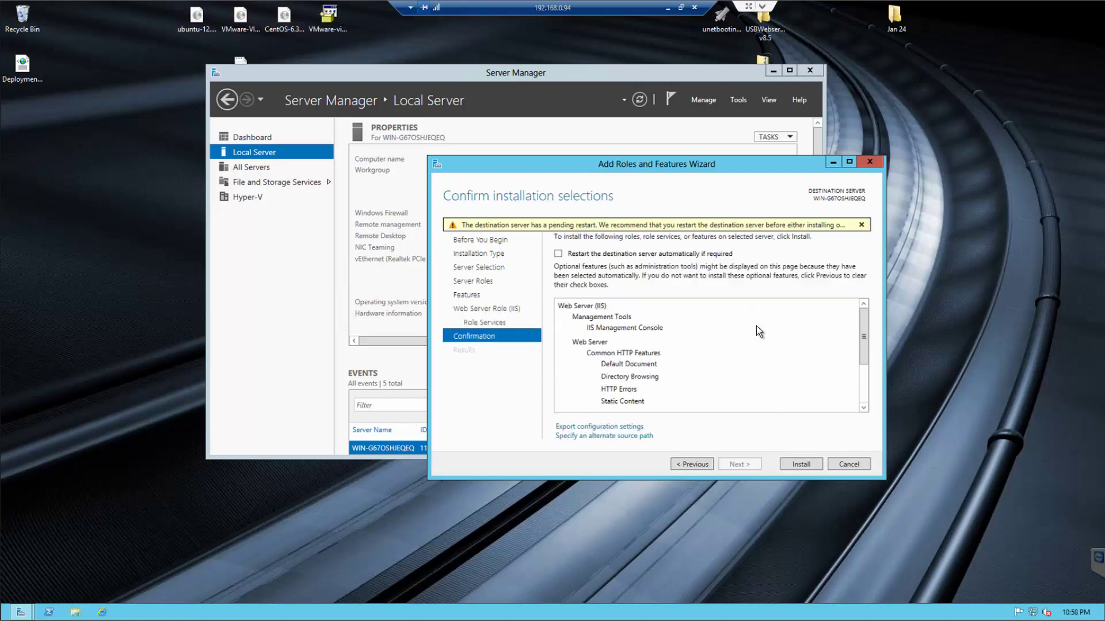
- Install the Web Server (IIS) role and wait for the installation to finish
click(802, 465)
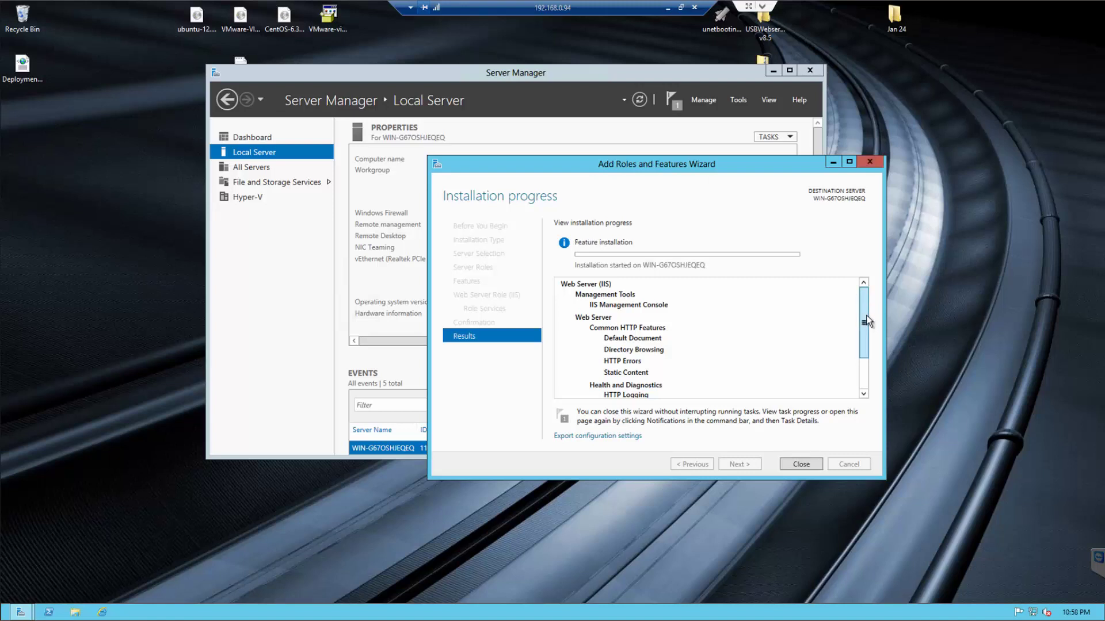
drag(867, 307, 867, 267)
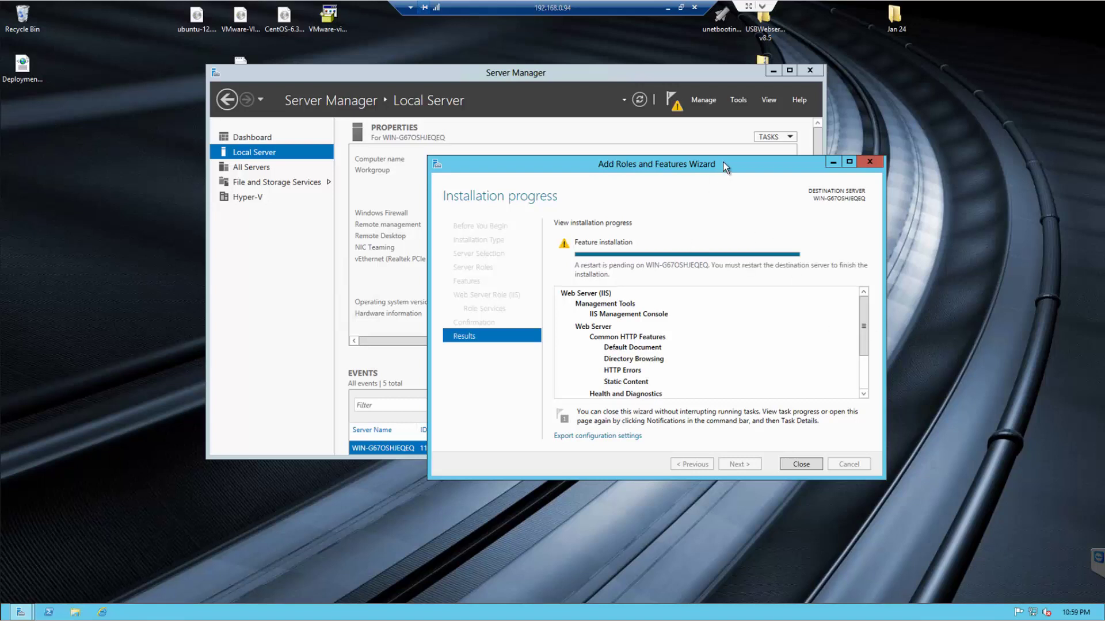
drag(719, 161, 603, 126)
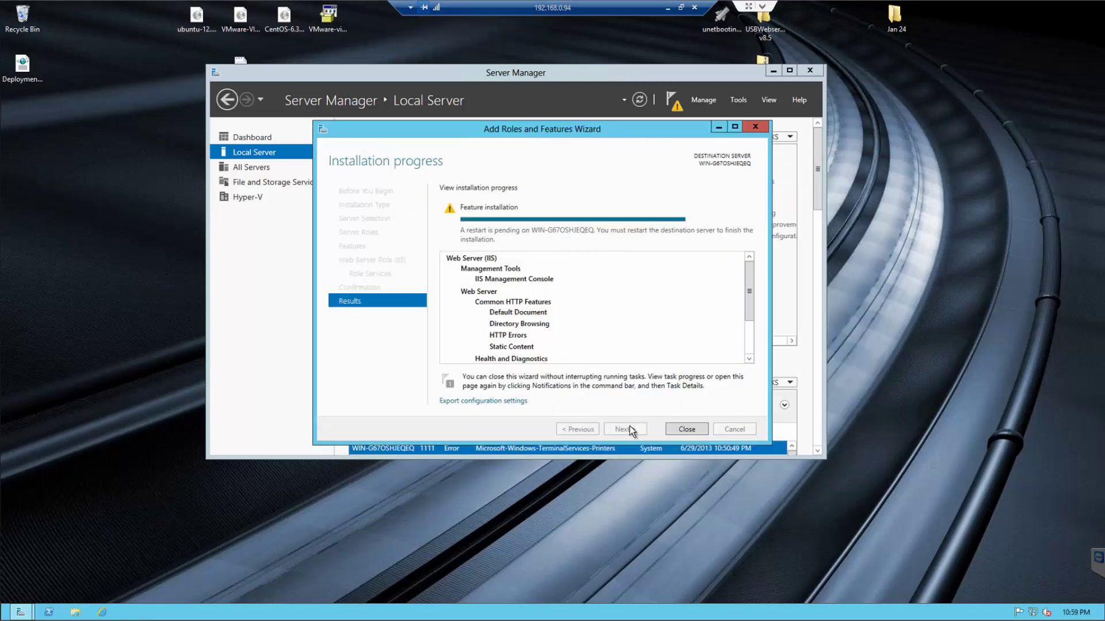
- Close the finished wizard and launch IIS Manager from the server's context menu under All Servers
click(685, 429)
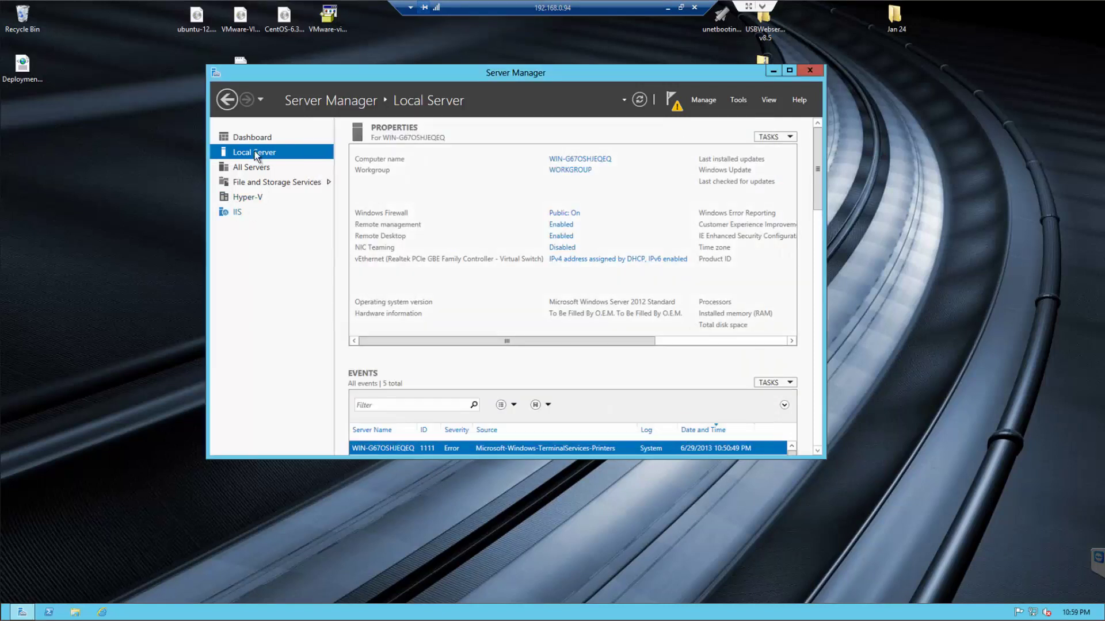
click(248, 213)
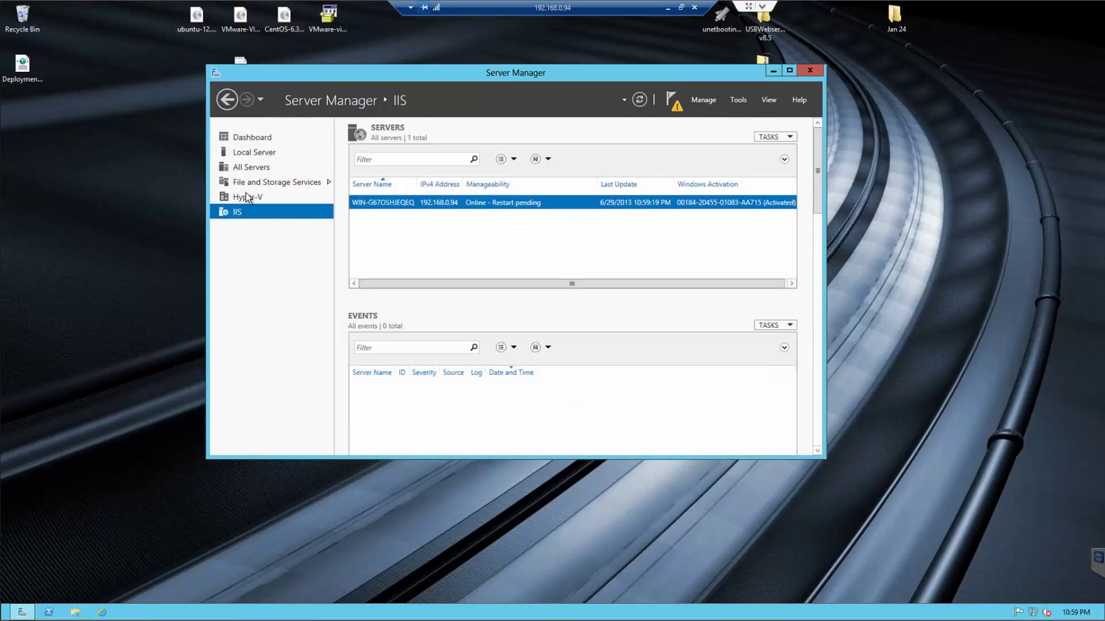
click(262, 153)
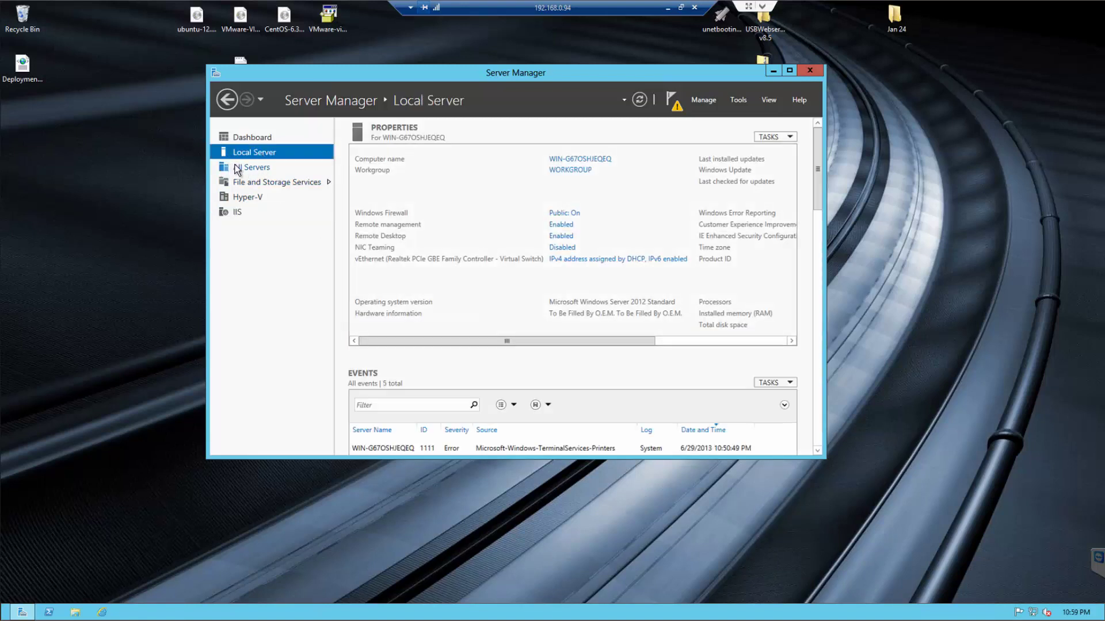
click(244, 168)
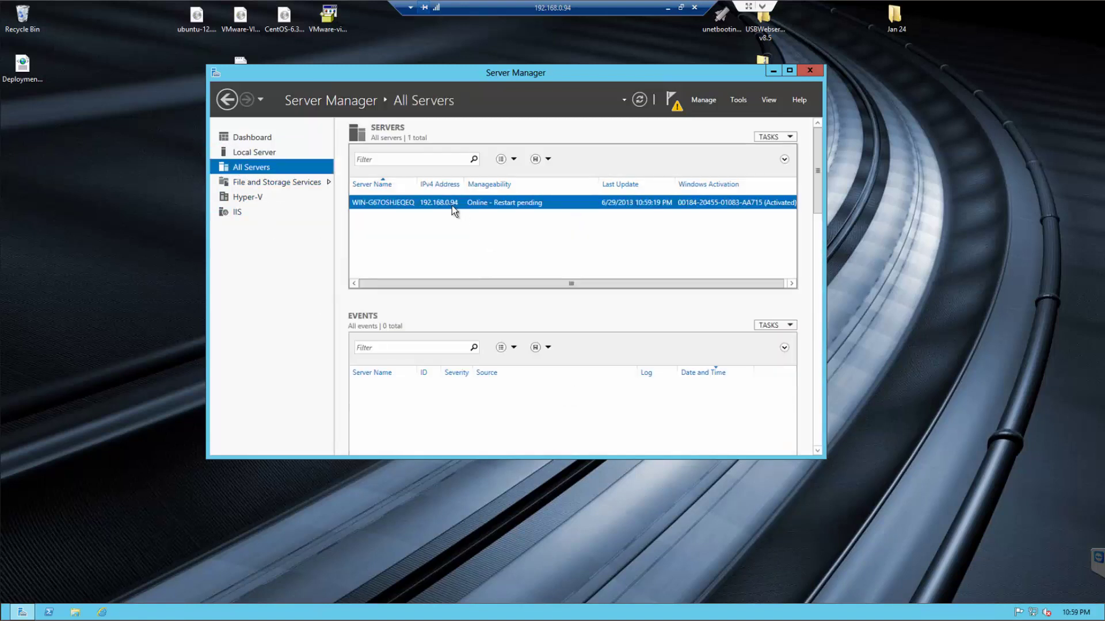
right_click(405, 202)
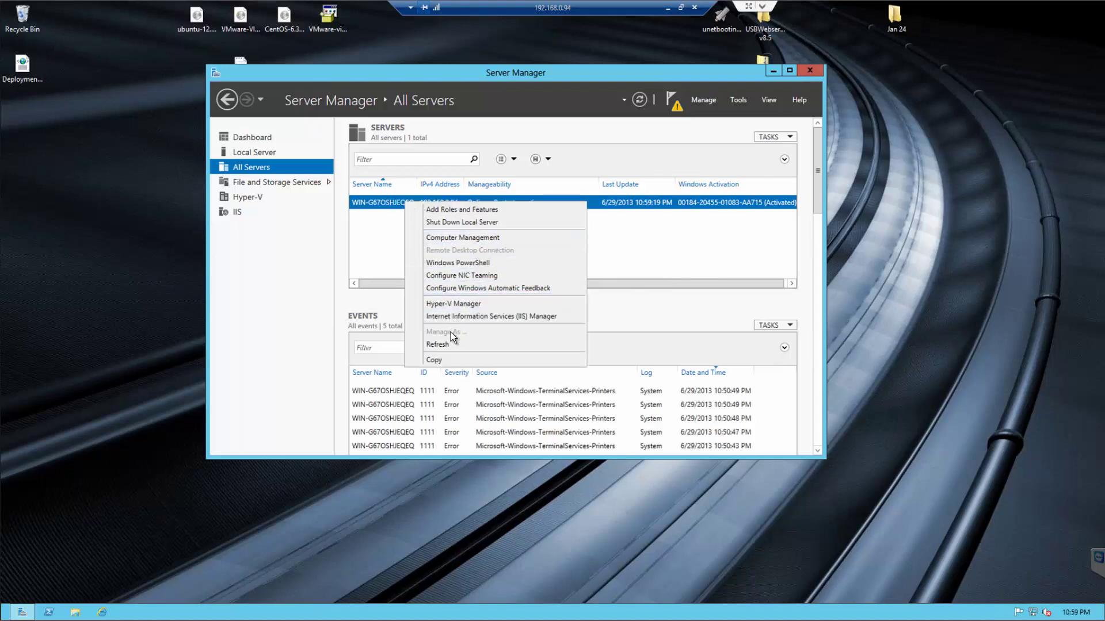
click(480, 317)
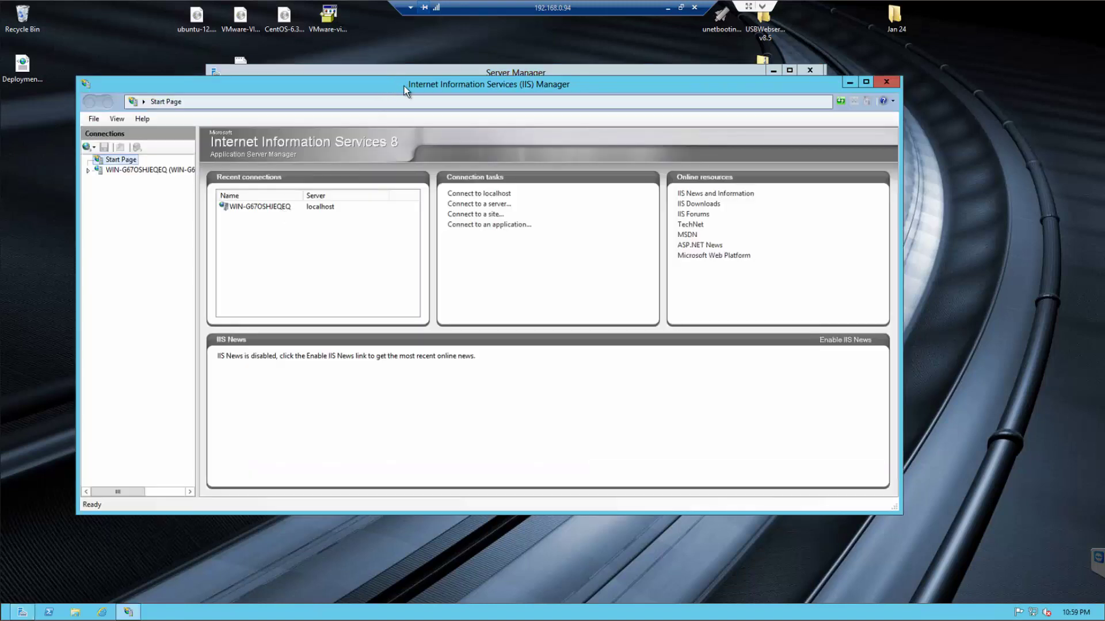
- Go to the server's home page in IIS Manager and open Web Platform Installer under Management
drag(404, 85, 511, 123)
click(774, 70)
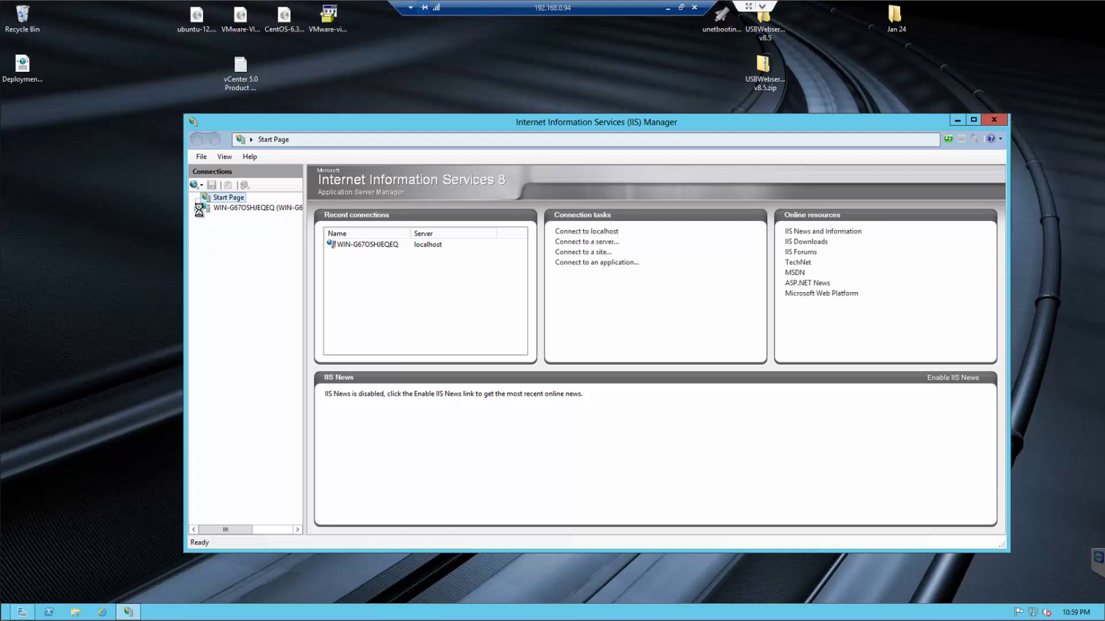
click(232, 208)
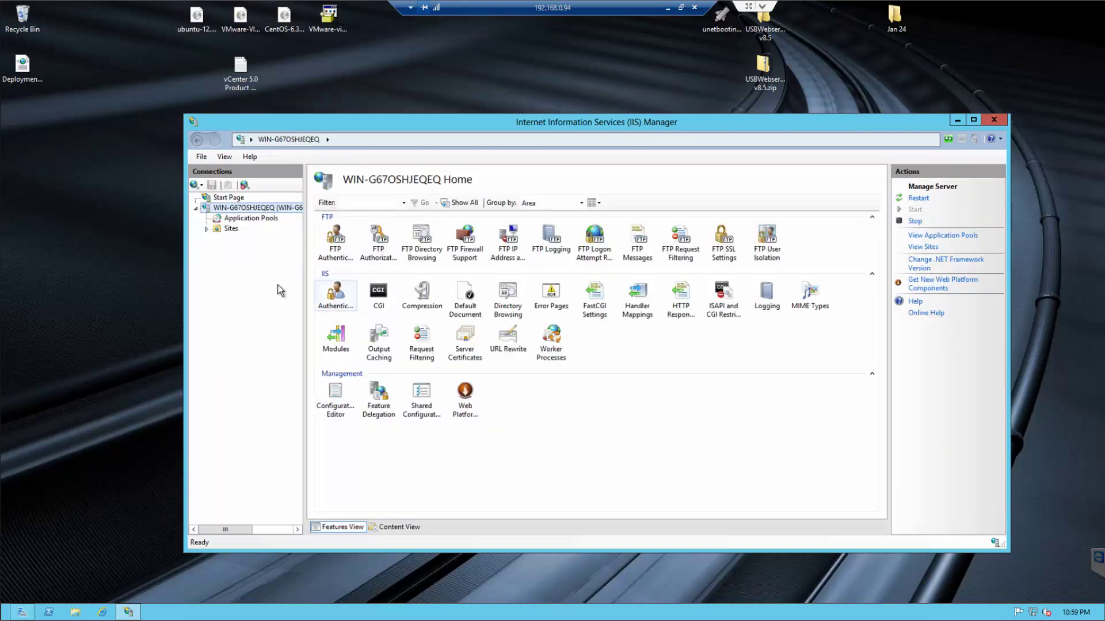
click(467, 400)
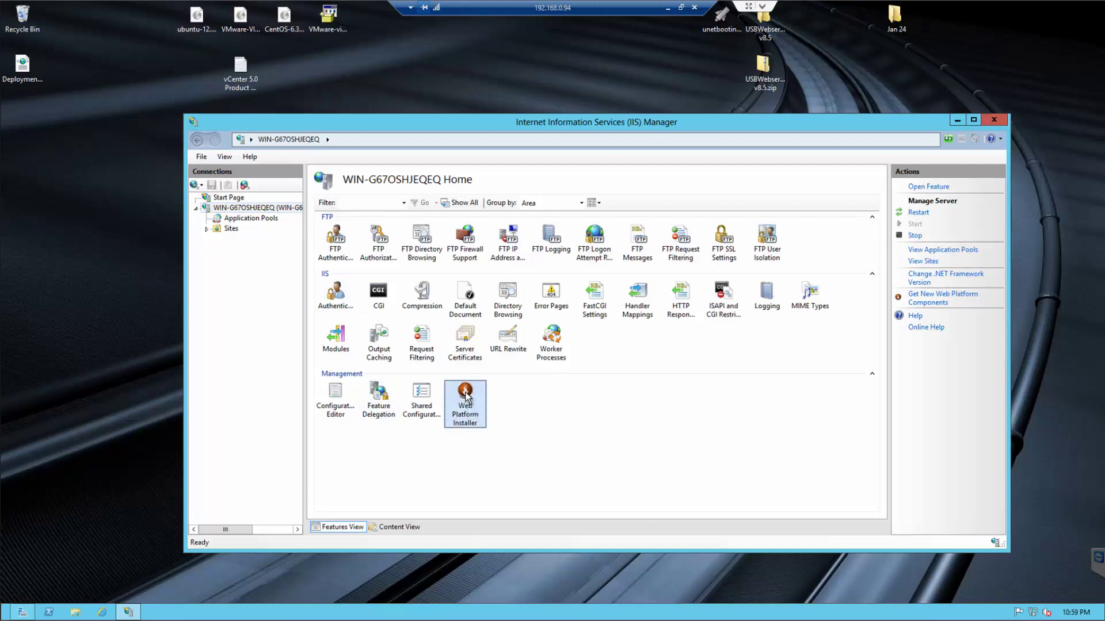
double_click(466, 397)
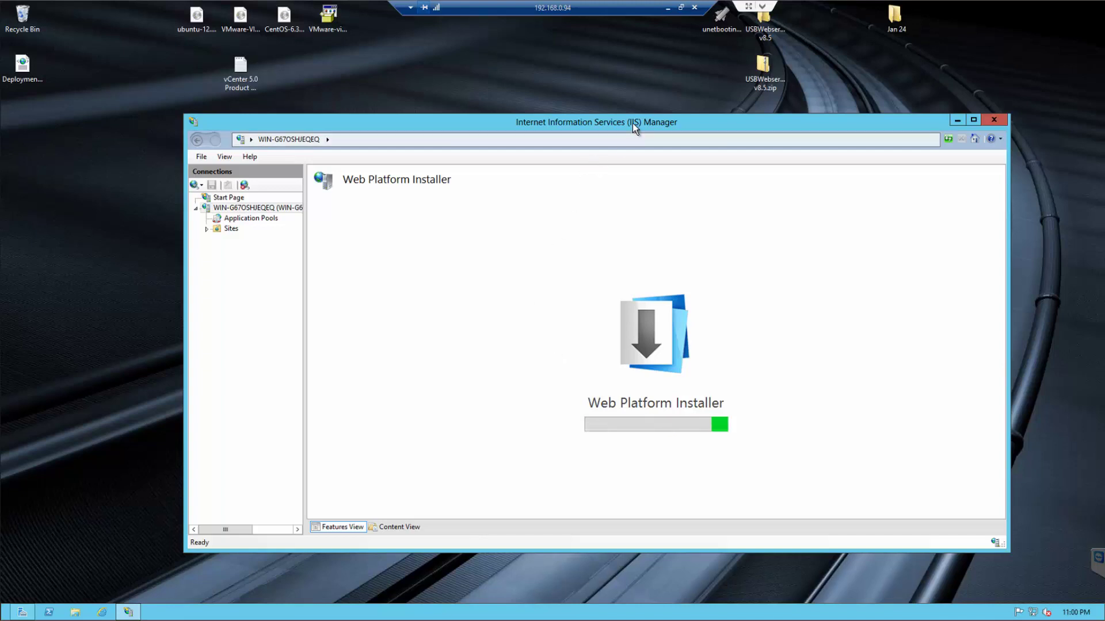
- Search the Web Platform Installer for PHP and verify PHP 5.4.14 and Windows Cache Extension 1.3 are installed
drag(633, 123, 576, 67)
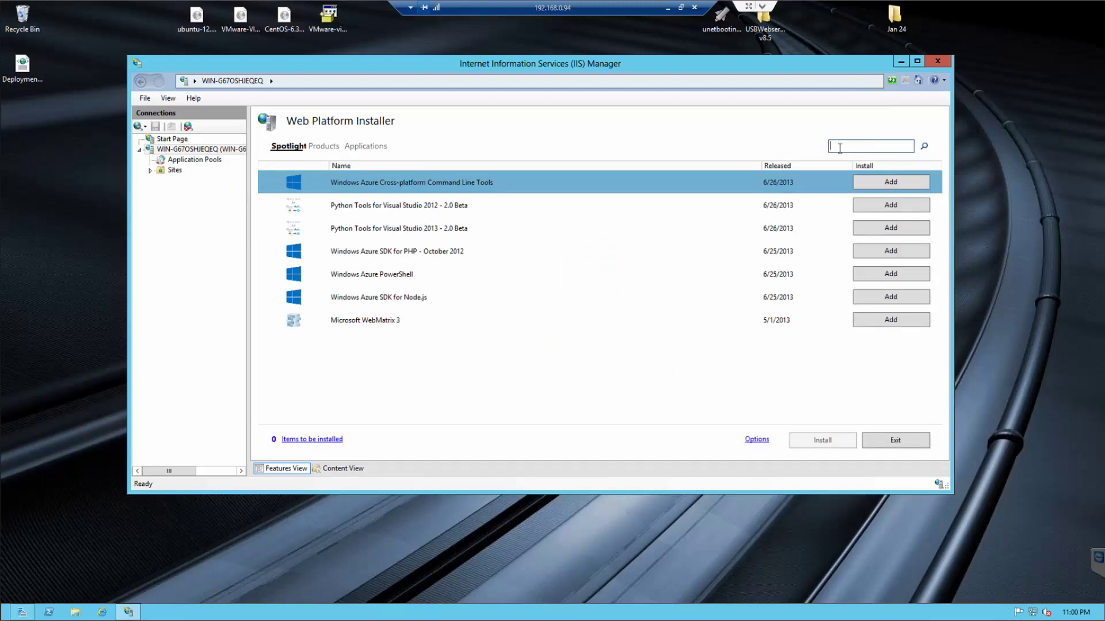
text(PHP)
key(Return)
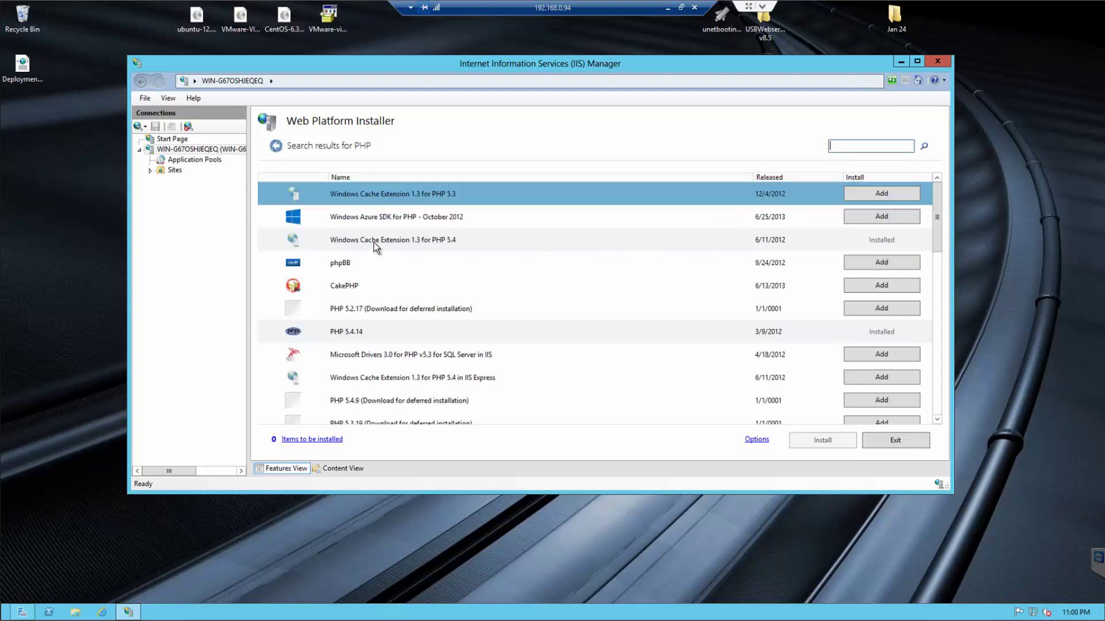
click(410, 241)
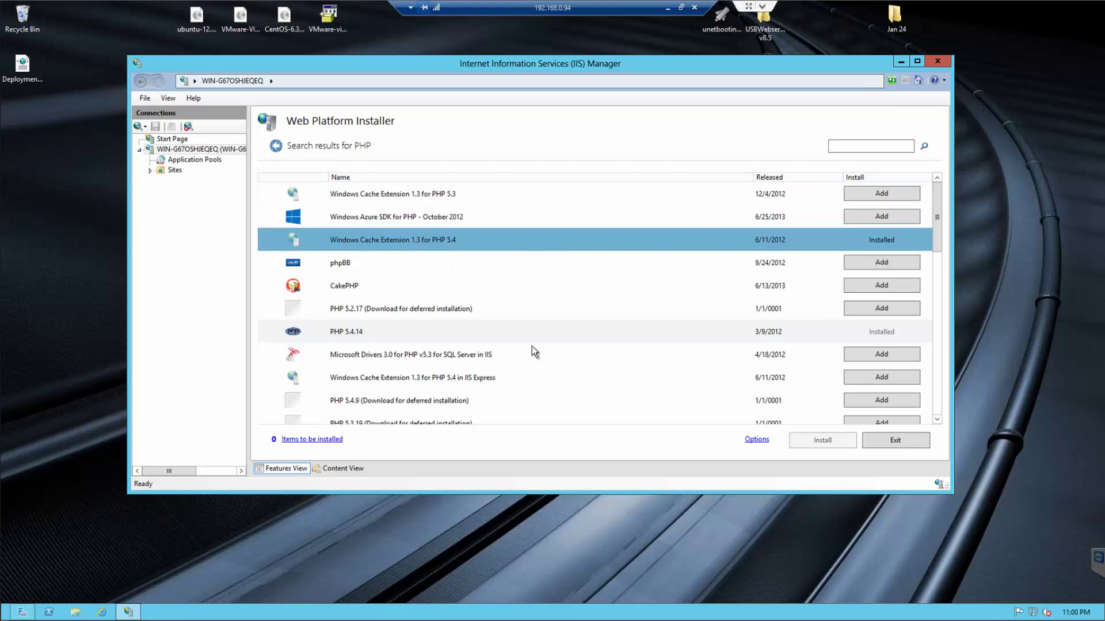
click(458, 333)
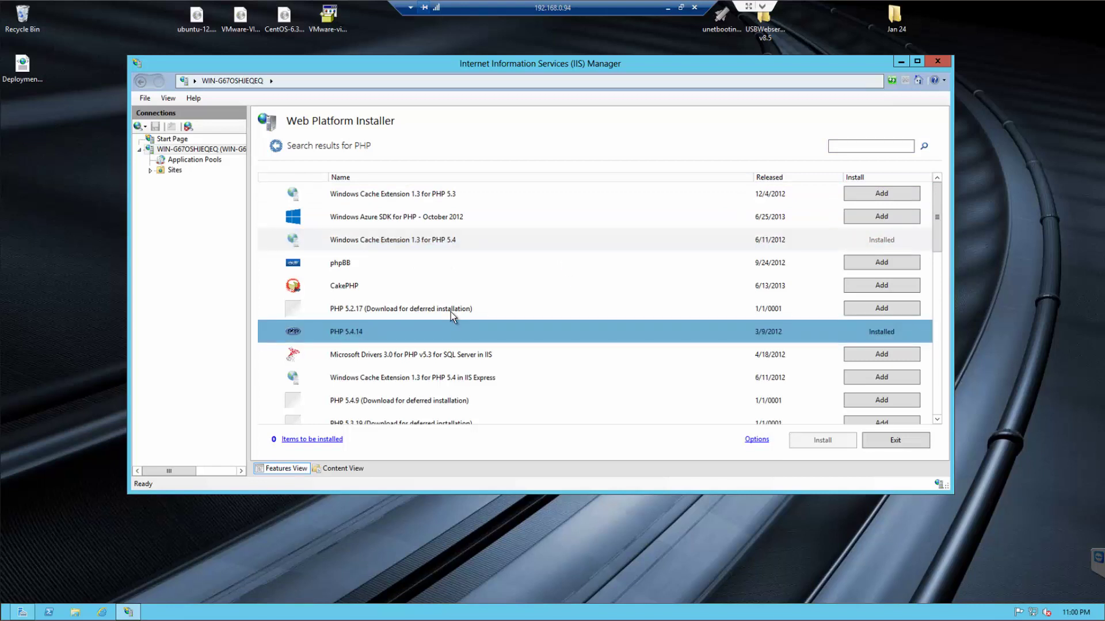
click(496, 247)
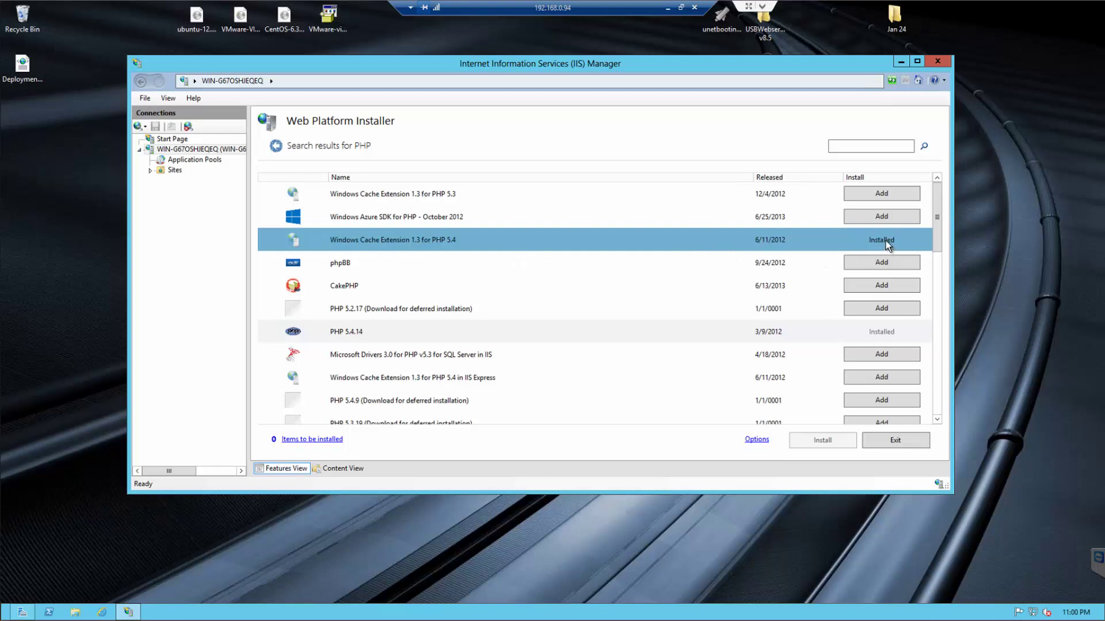
click(369, 334)
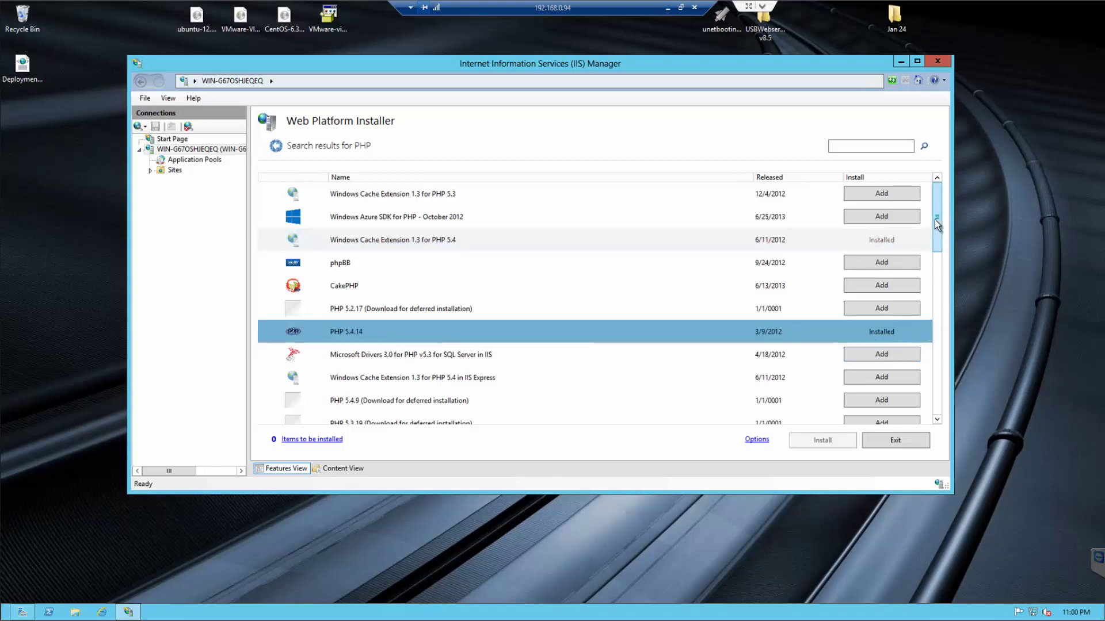
drag(939, 235, 934, 405)
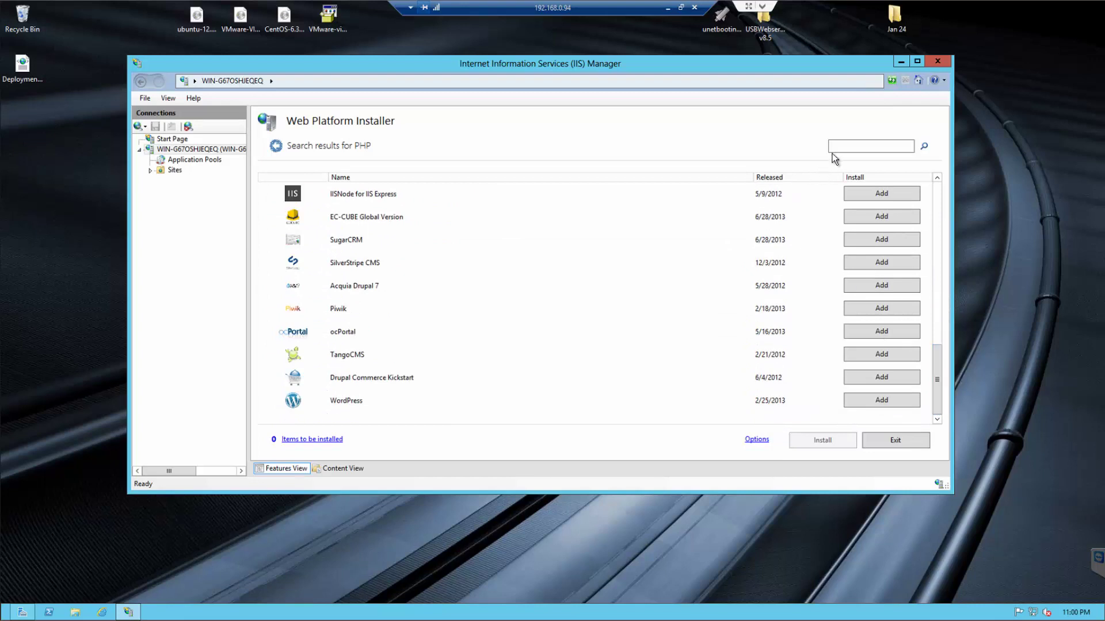
- Search for MySQL and confirm MySQL Windows 5.1 is marked Installed
text(MySQL)
key(Return)
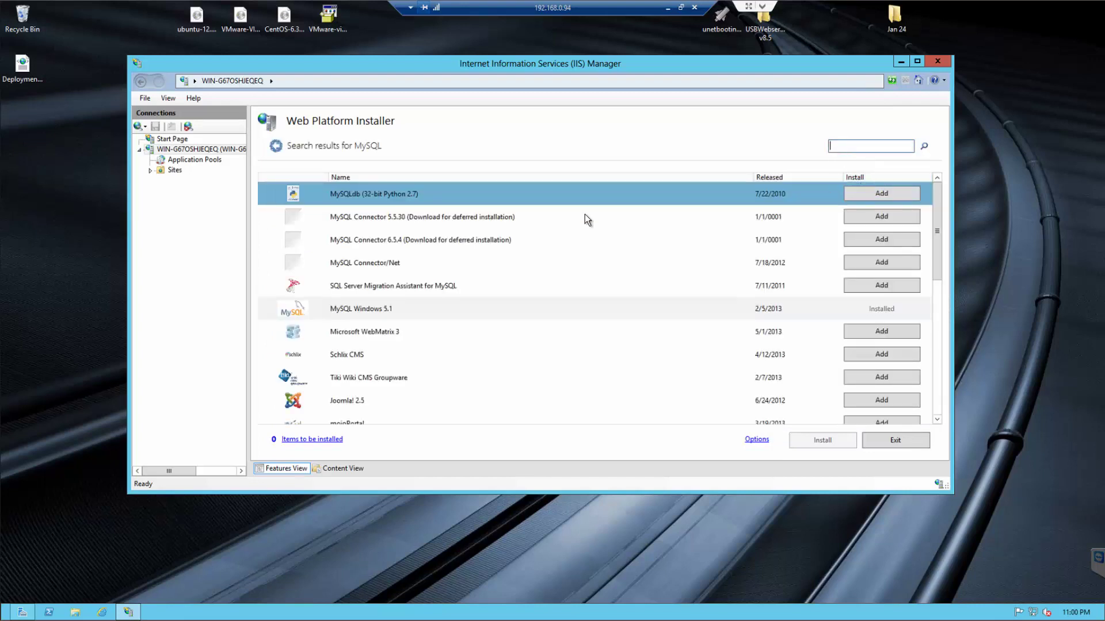
click(464, 309)
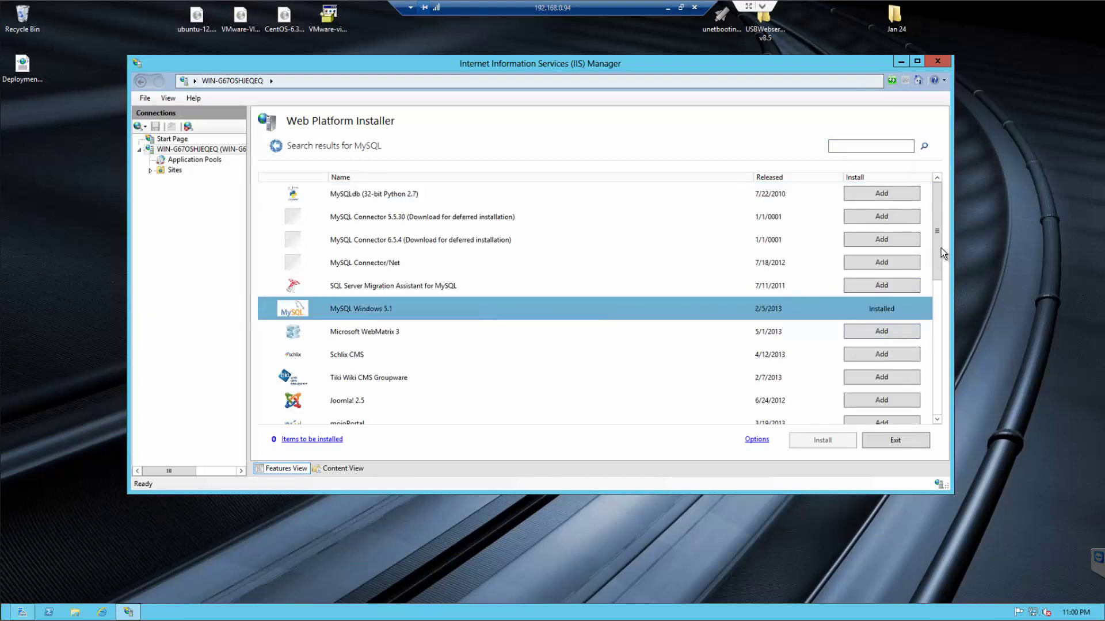
drag(940, 234, 925, 194)
- Check that the Items to be installed cart is empty, then close it
click(300, 438)
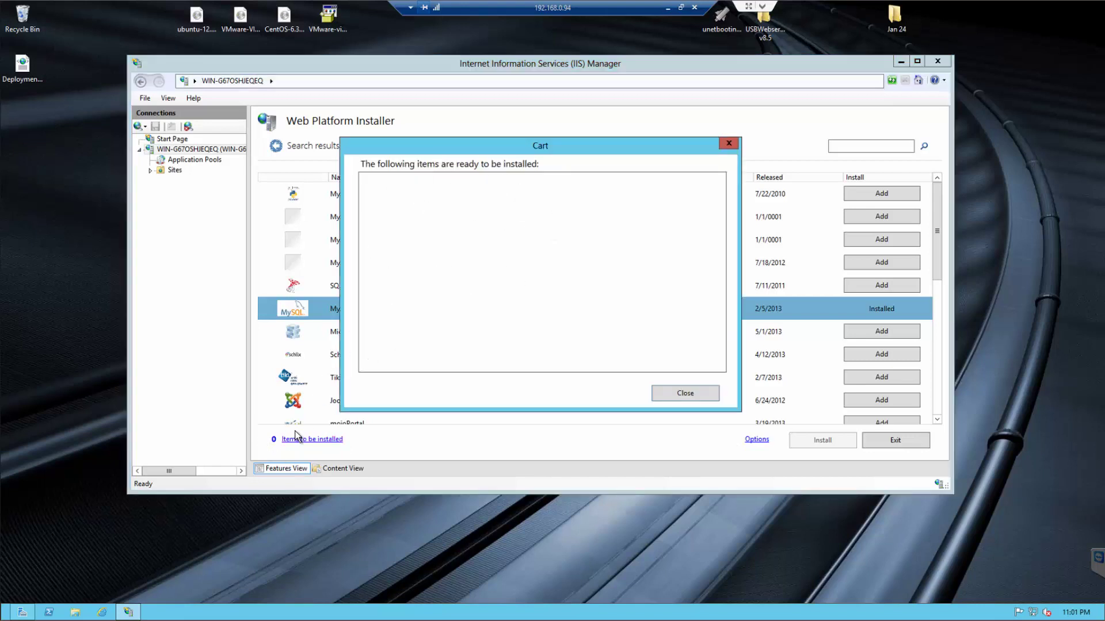
click(684, 393)
click(693, 394)
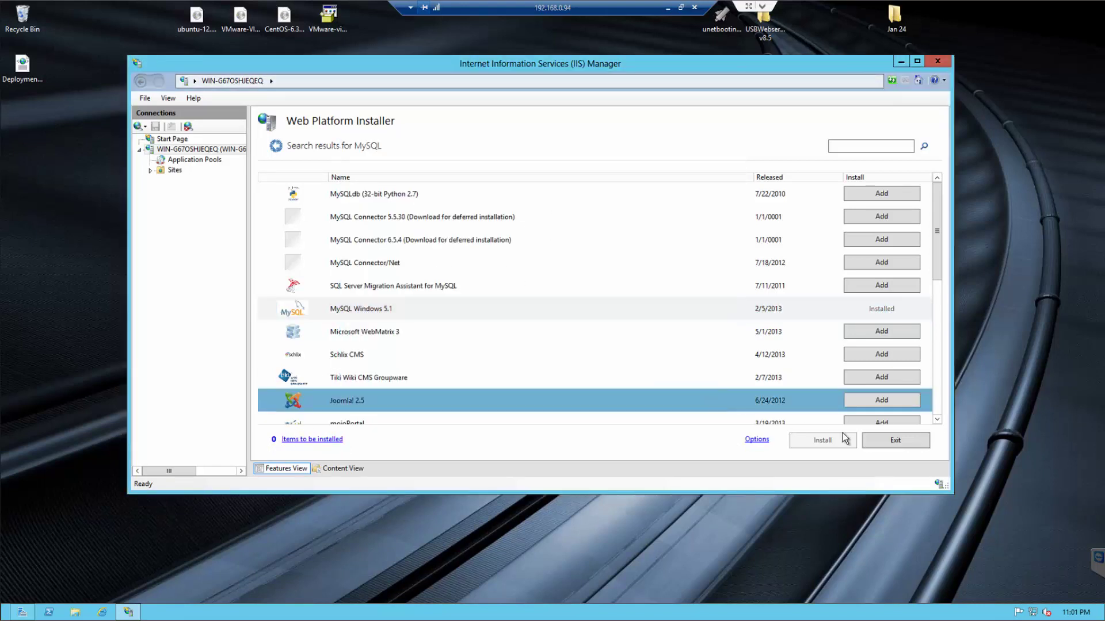
click(637, 309)
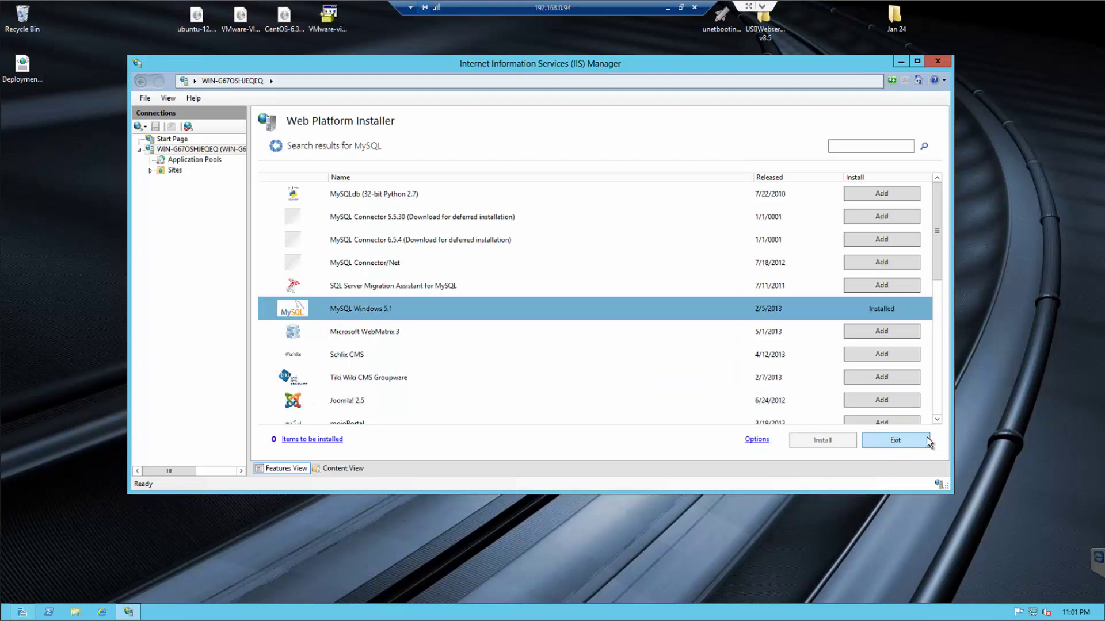
- Exit the Web Platform Installer and open Local Disk (C:) in File Explorer
click(895, 440)
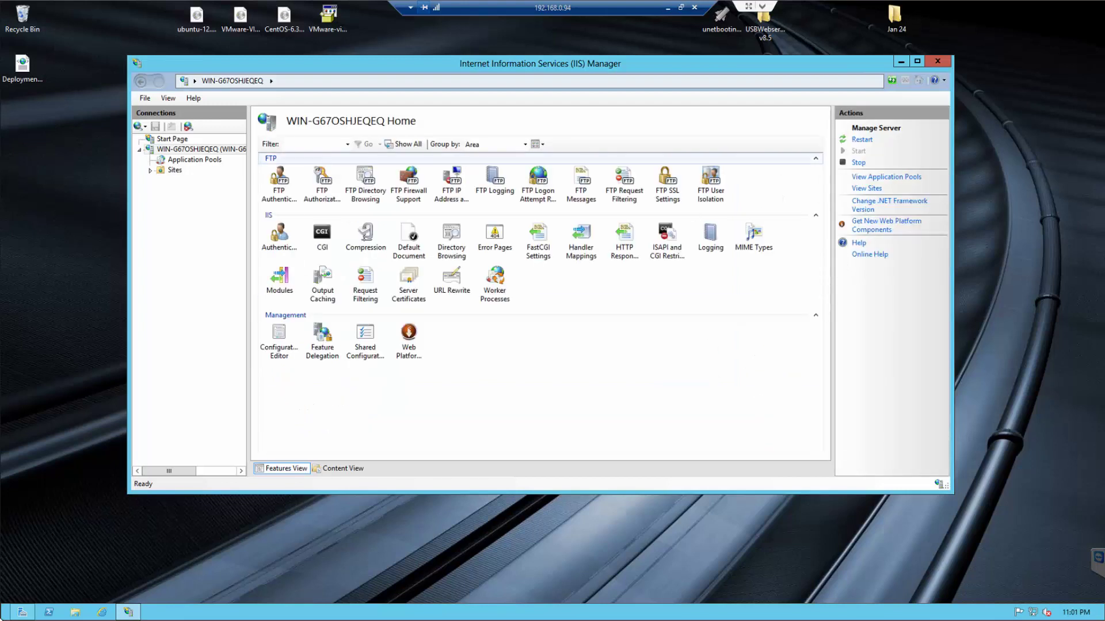
click(74, 612)
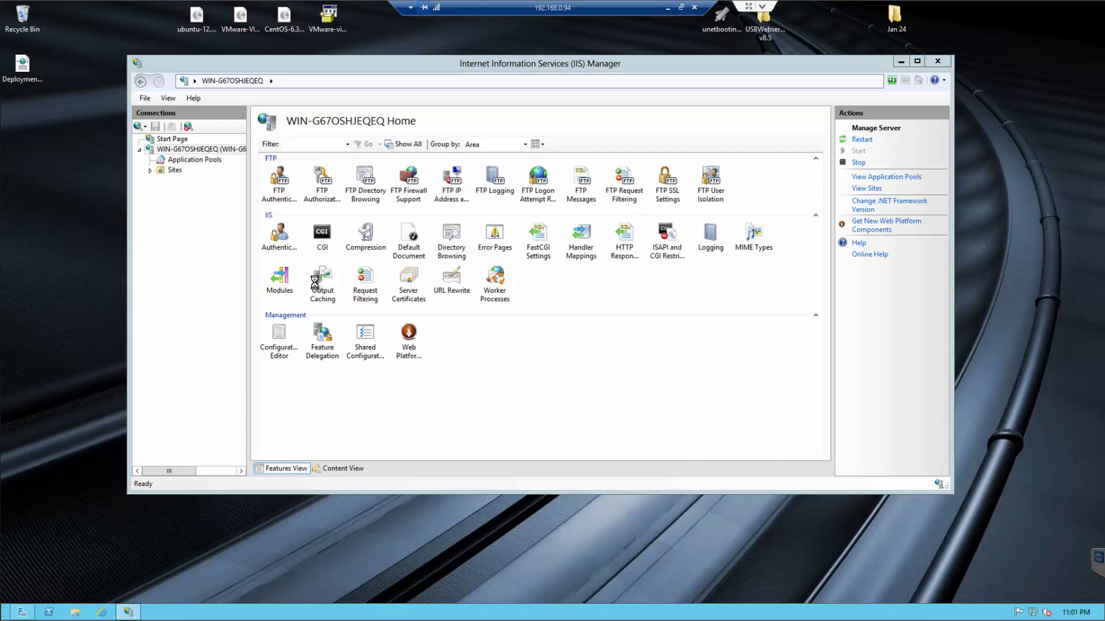
click(268, 323)
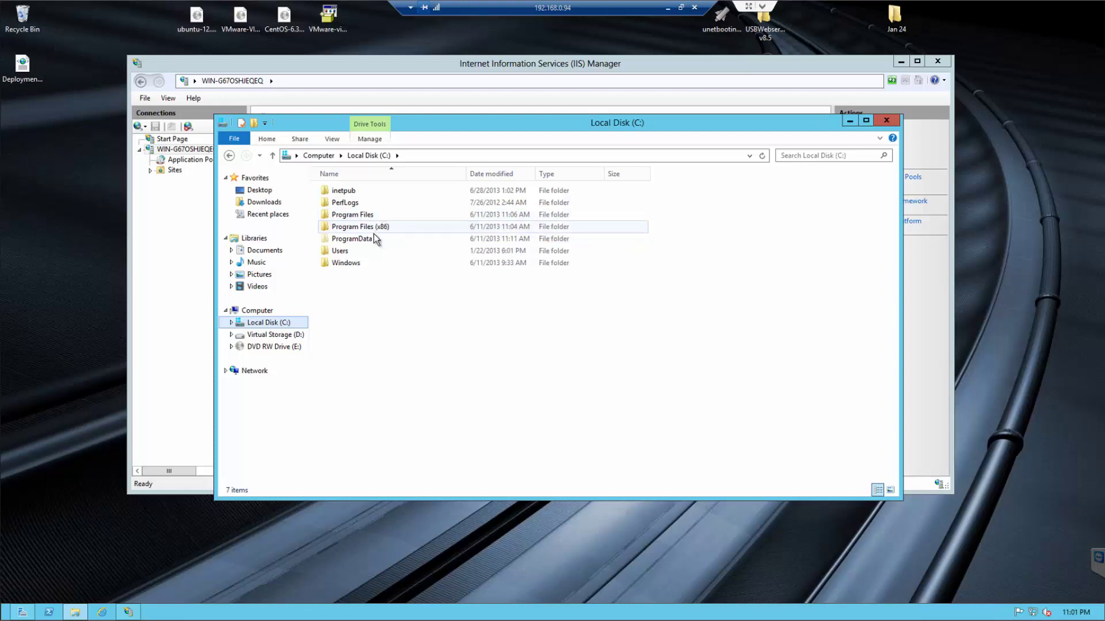
- Start MySQL Command Line Client and log in with the root password to reach the mysql> prompt
key(super)
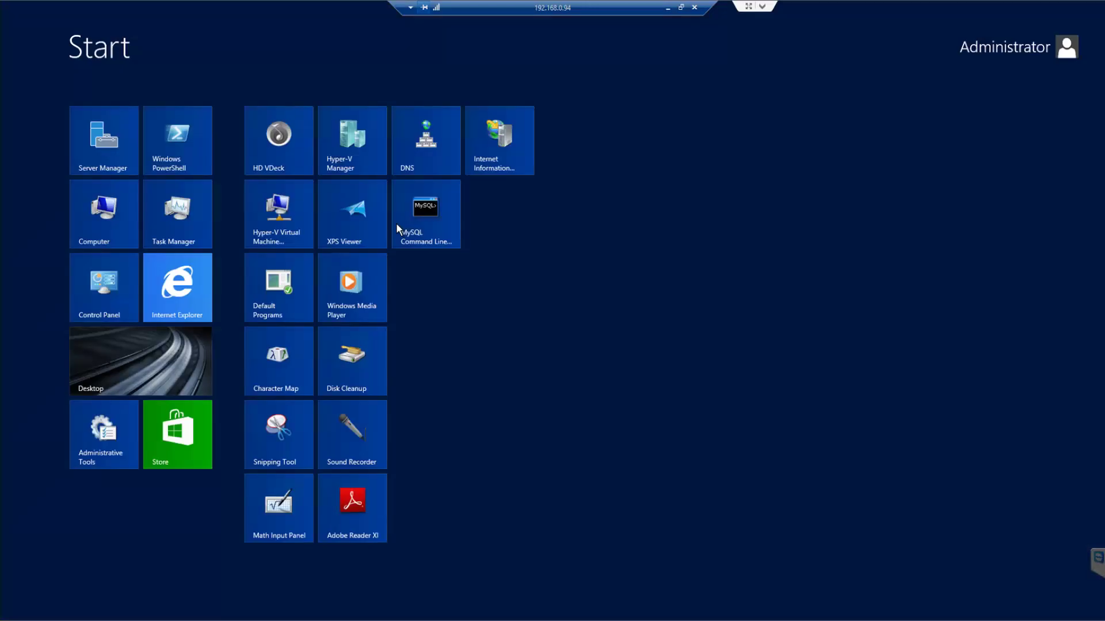
click(433, 221)
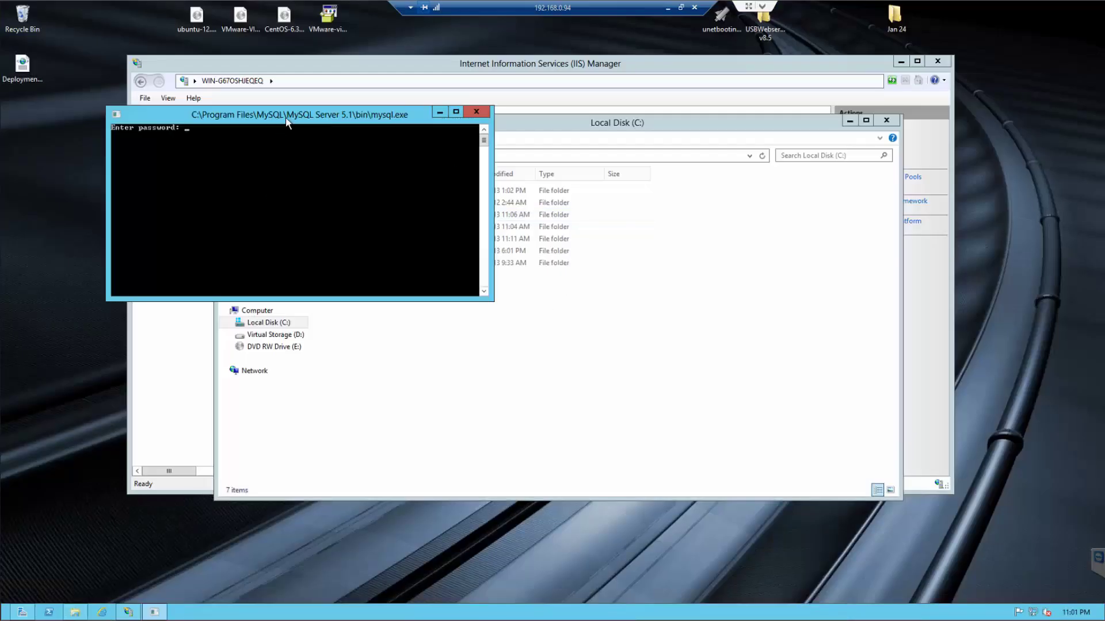
drag(286, 121, 470, 214)
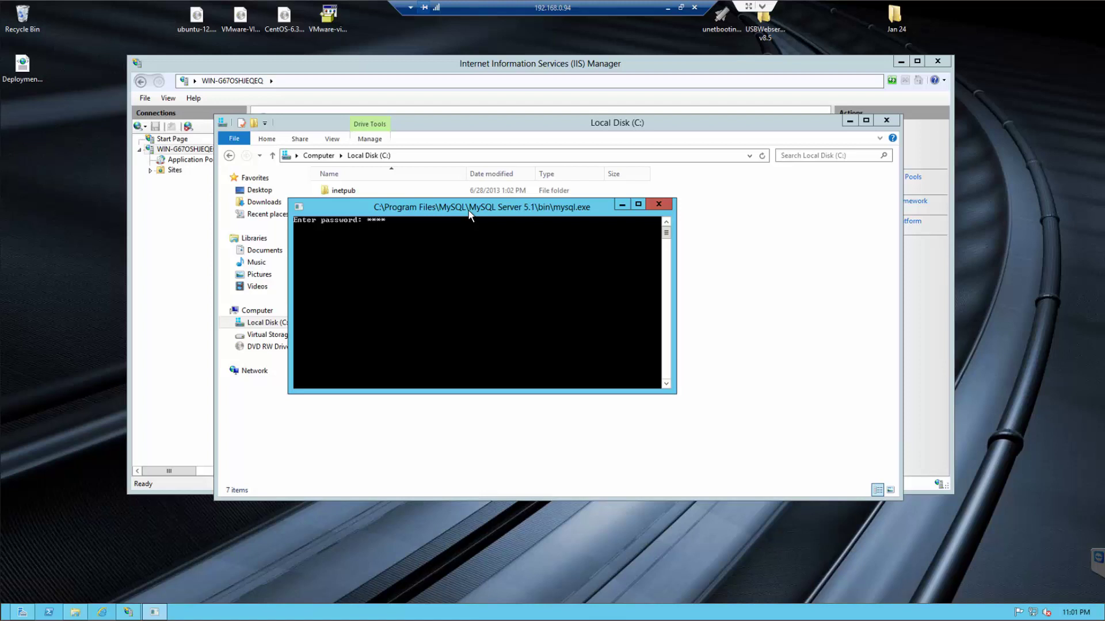
key(Return)
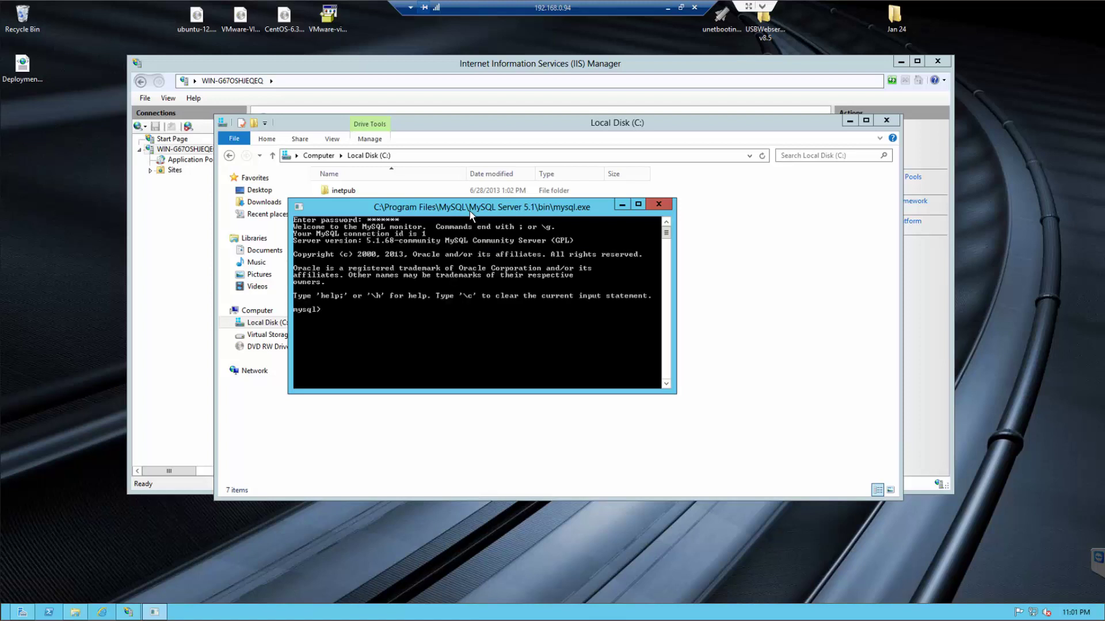
drag(472, 207, 799, 210)
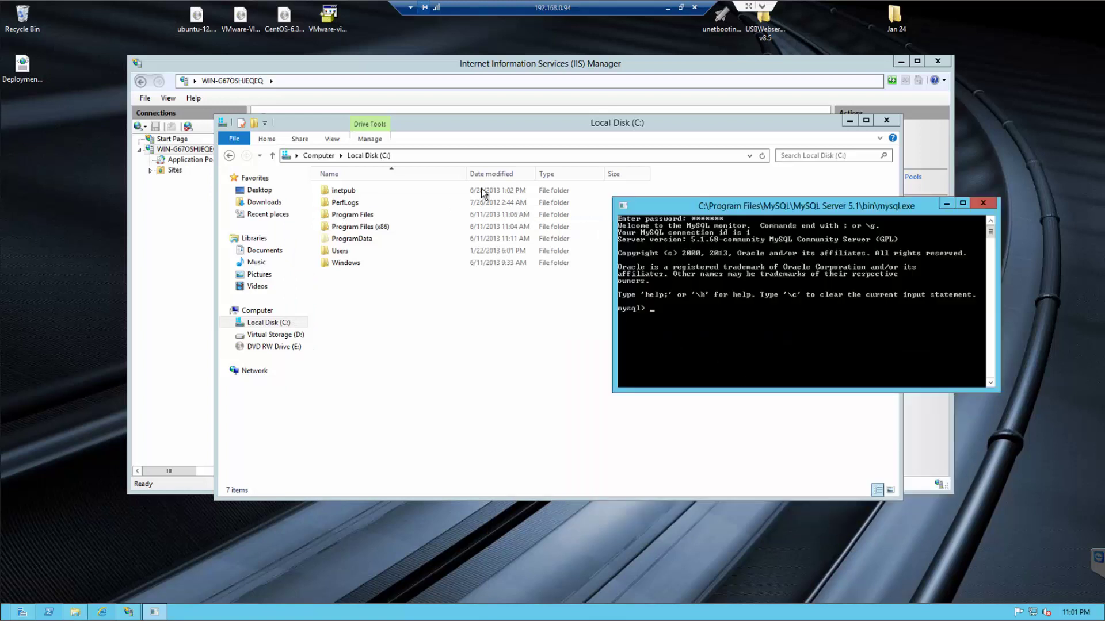
- Browse in File Explorer to C:\Program Files (x86)\PHP\v5.4
double_click(361, 228)
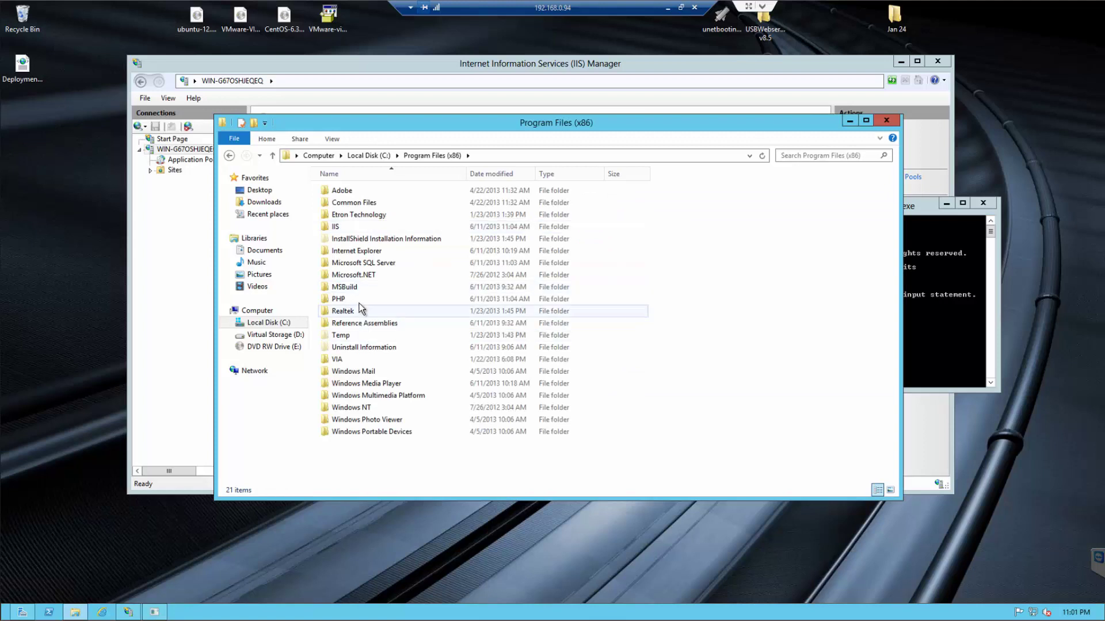
double_click(372, 301)
double_click(348, 189)
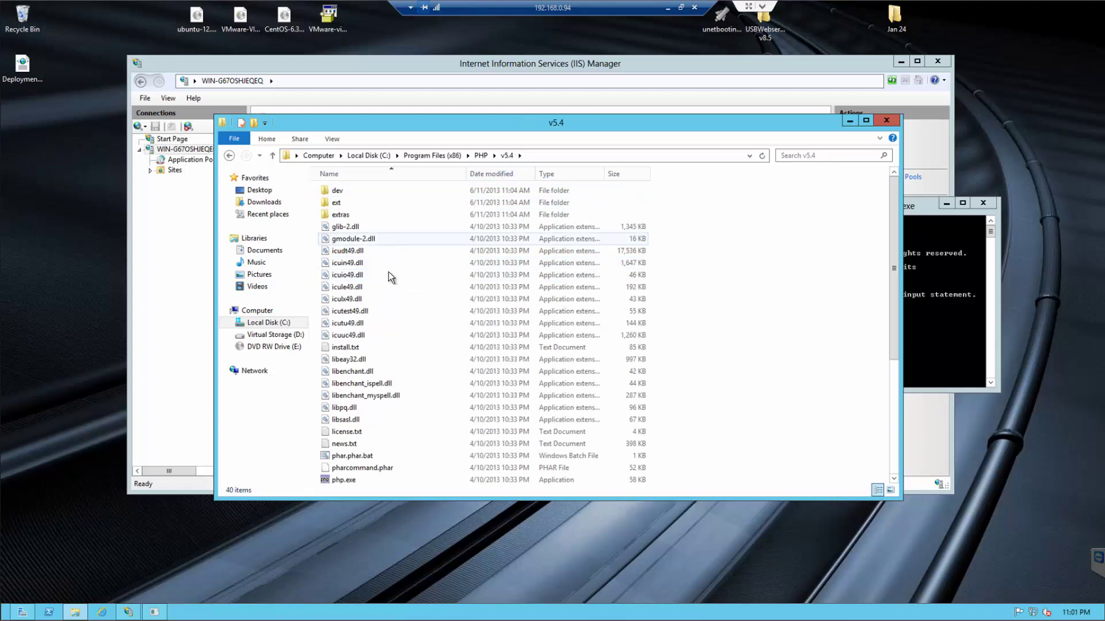
click(388, 273)
scroll(380, 222, down, 4)
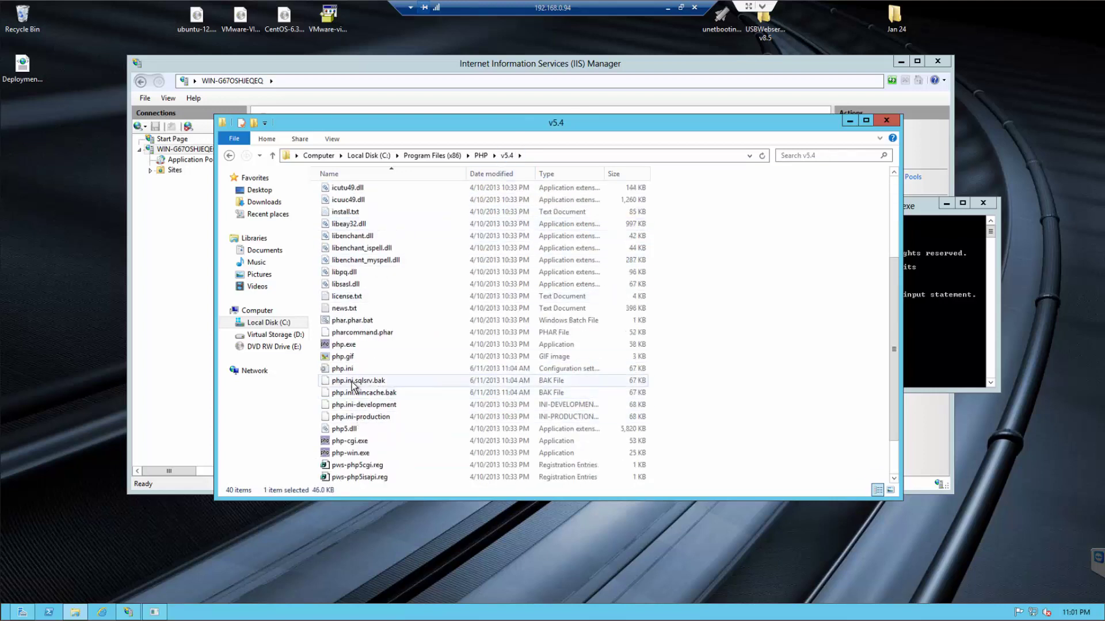
- Open php.ini in Notepad, scroll through its settings, and close it
click(351, 370)
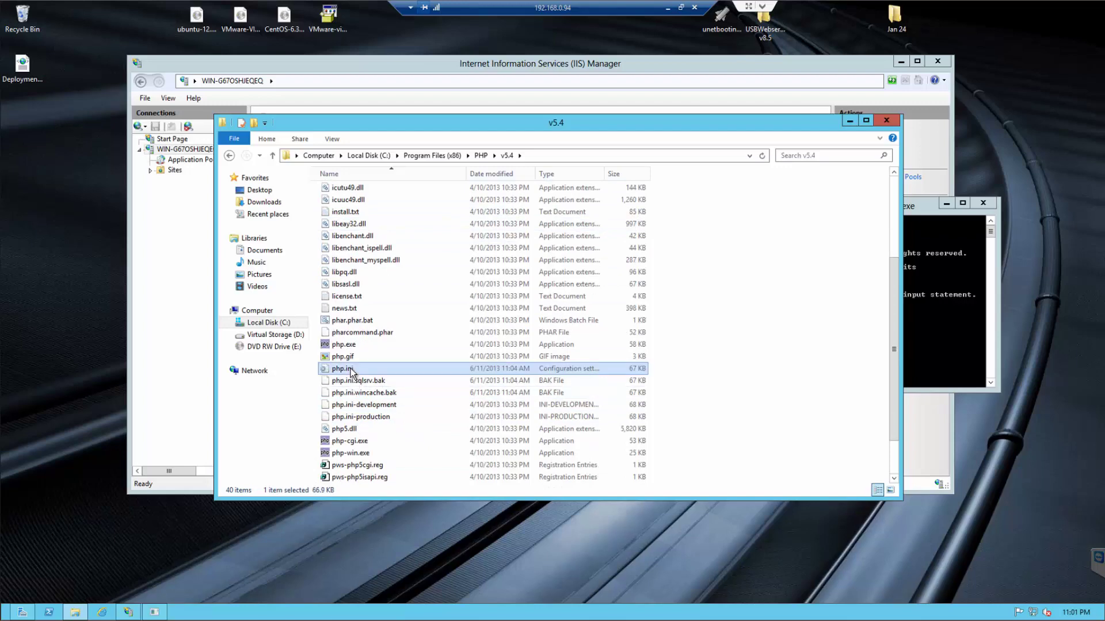
double_click(382, 369)
scroll(246, 173, down, 20)
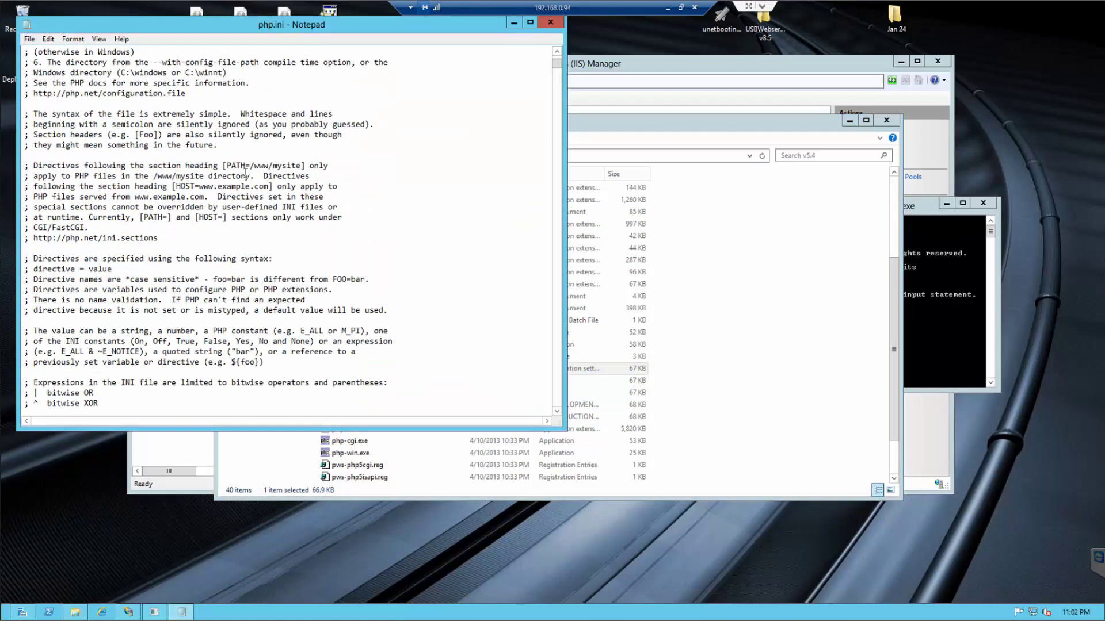
scroll(246, 173, down, 4)
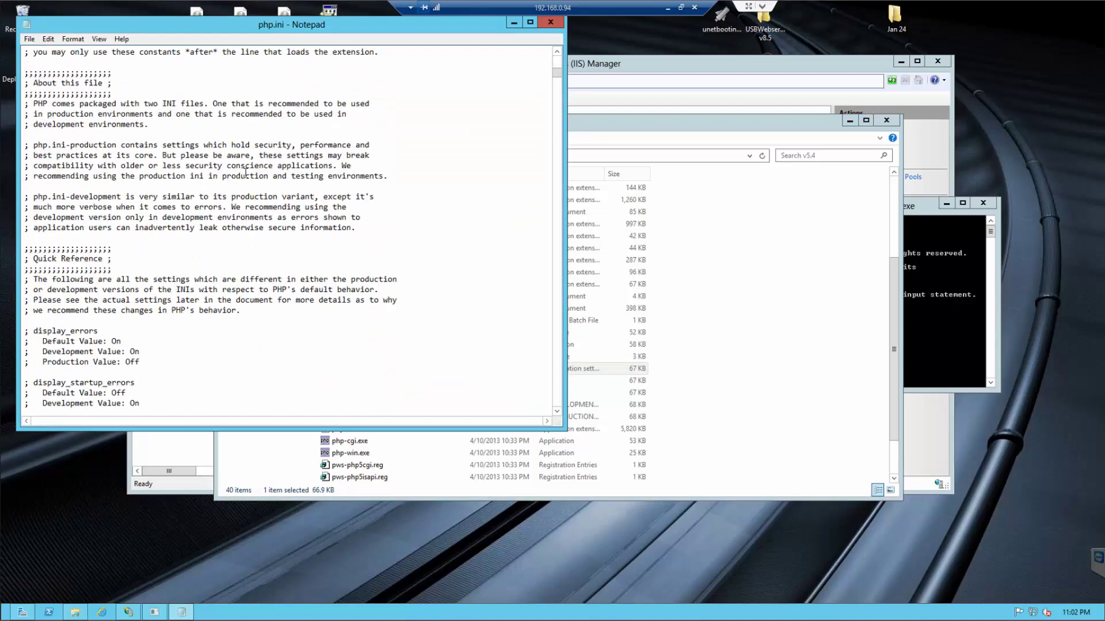
scroll(223, 199, down, 11)
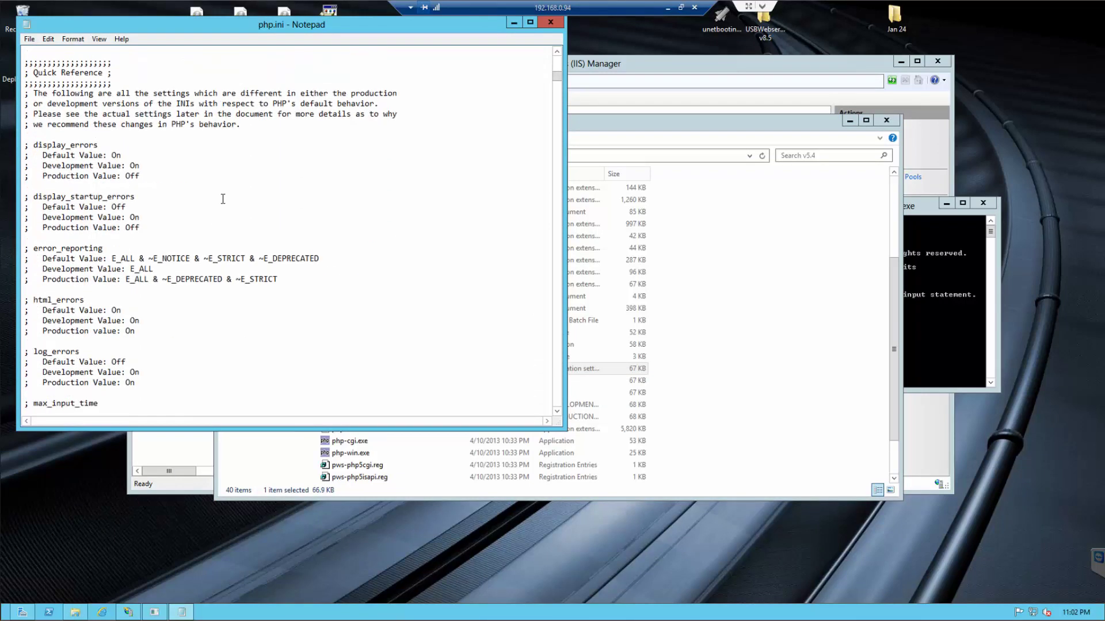
scroll(116, 139, down, 20)
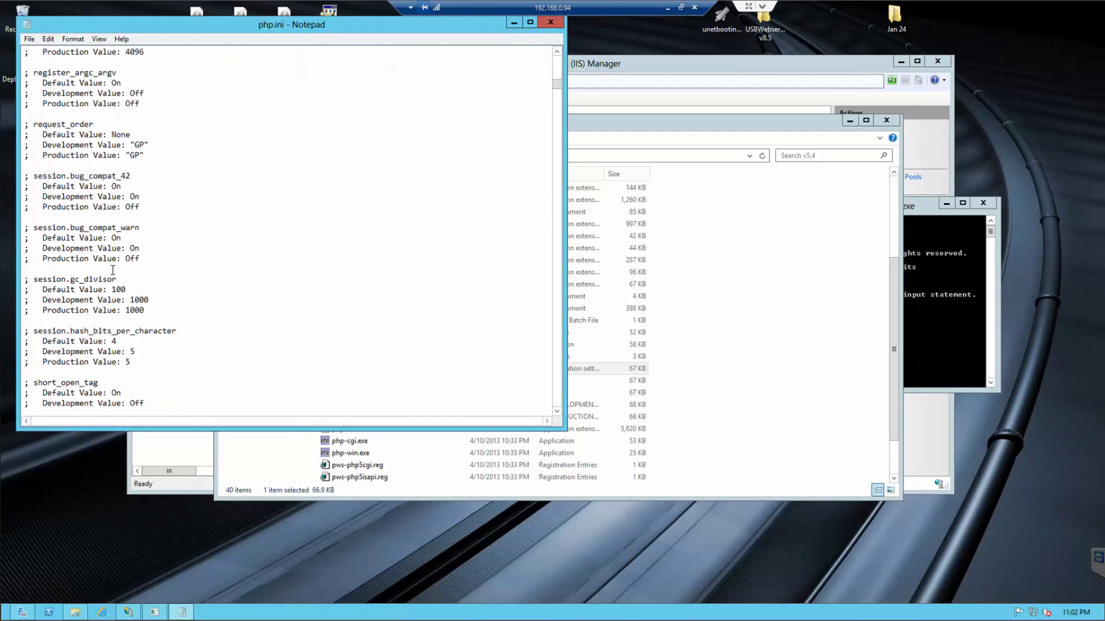
scroll(317, 146, down, 20)
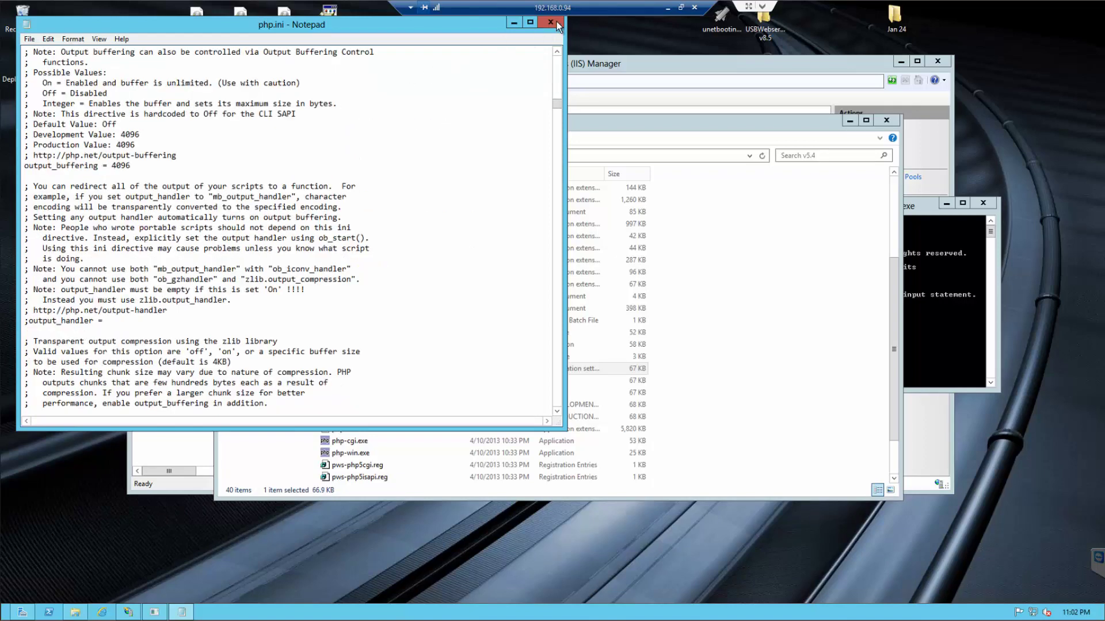
click(544, 22)
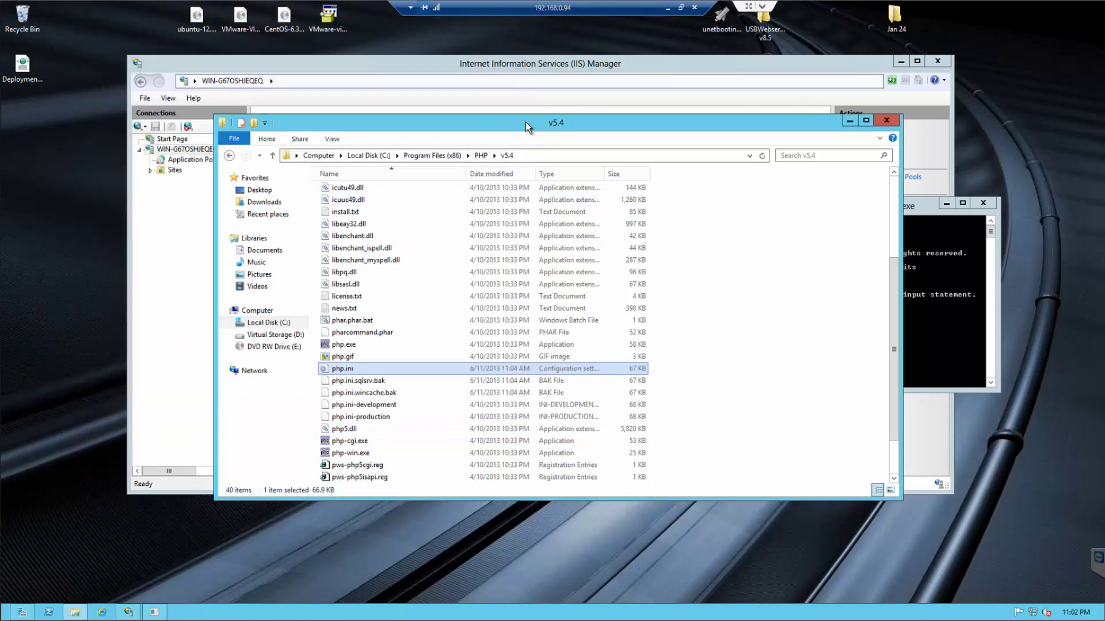
- Browse from C: through Program Files > MySQL > MySQL Server 5.1 > bin and select mysql.exe
drag(521, 130, 626, 159)
click(586, 184)
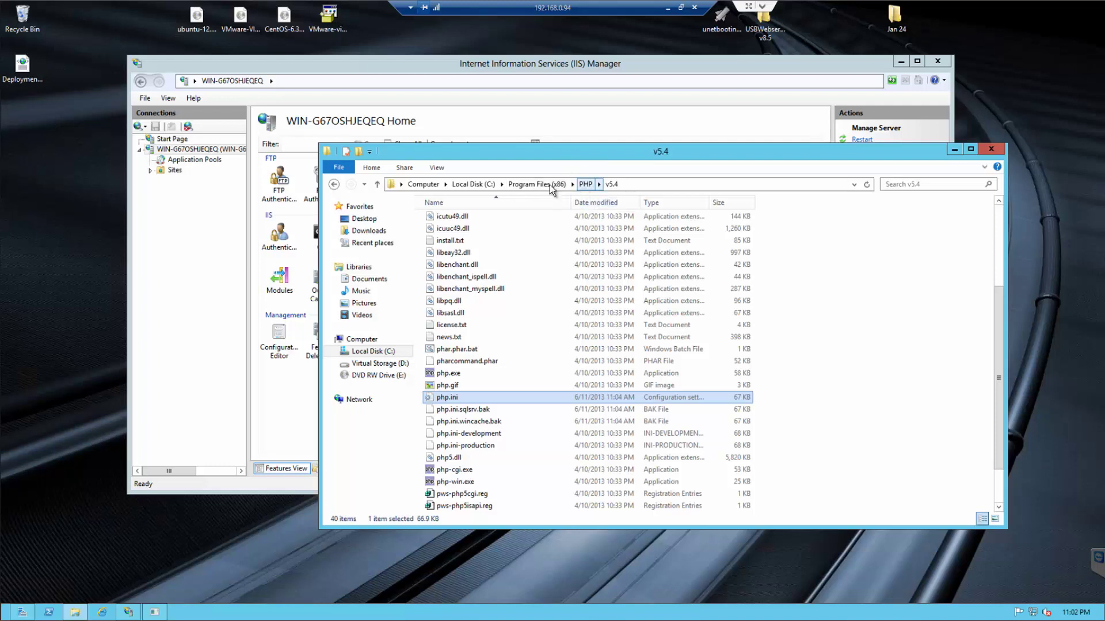
click(481, 185)
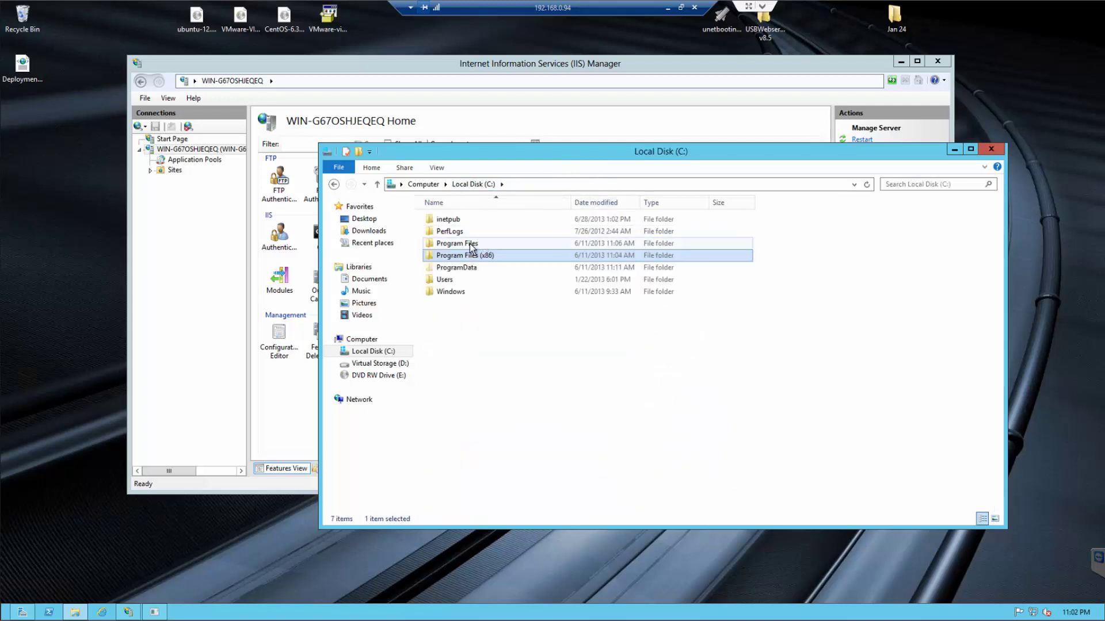
double_click(469, 245)
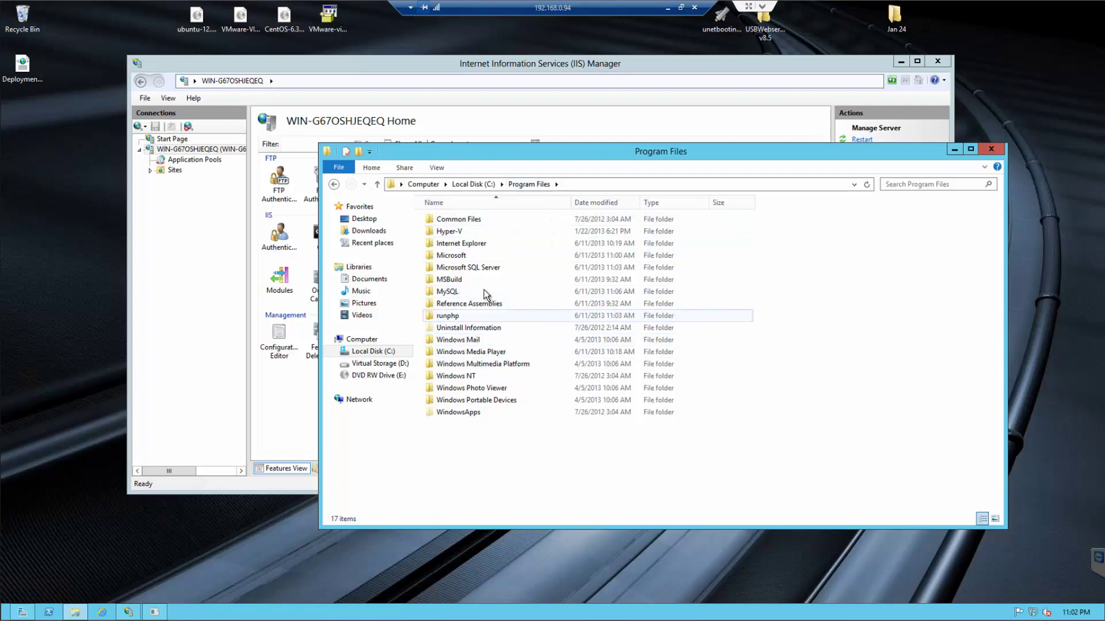
double_click(473, 290)
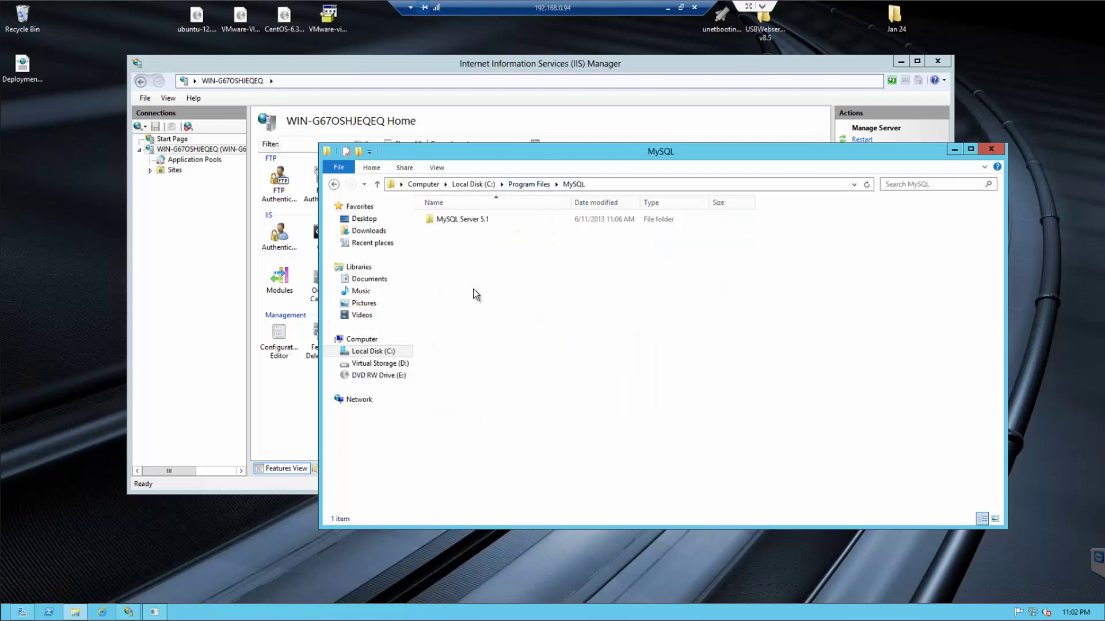
double_click(493, 219)
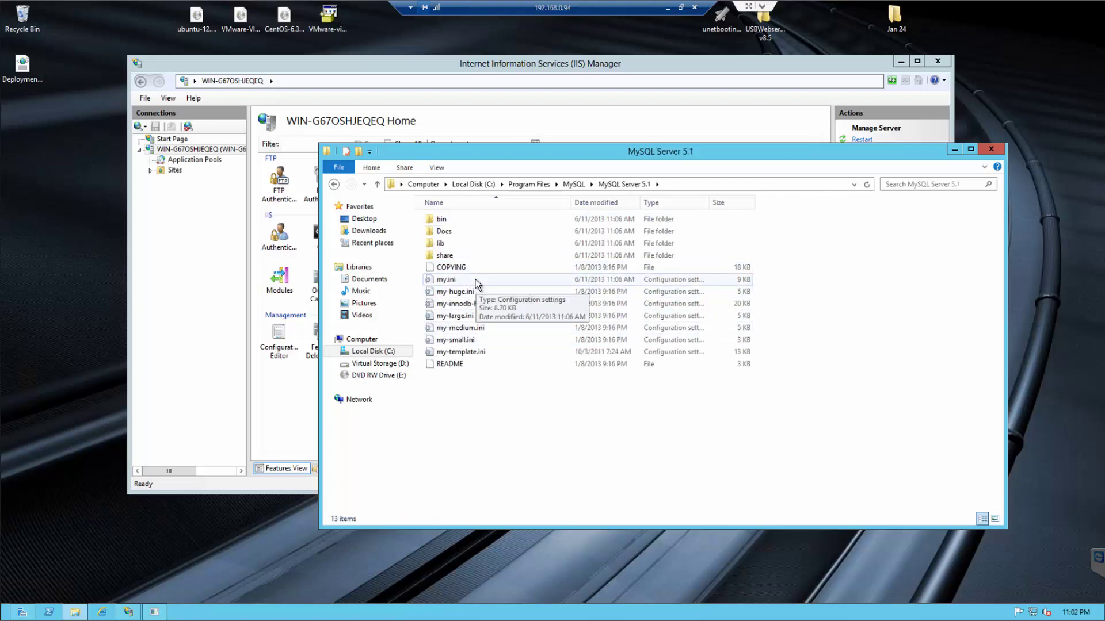
double_click(462, 218)
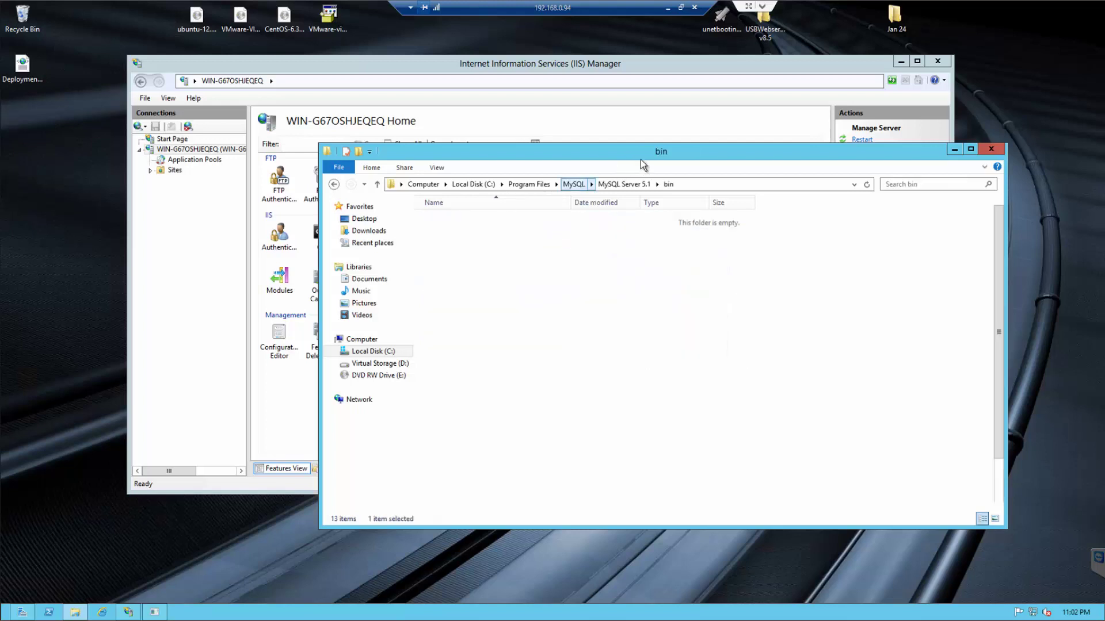
drag(647, 153, 477, 130)
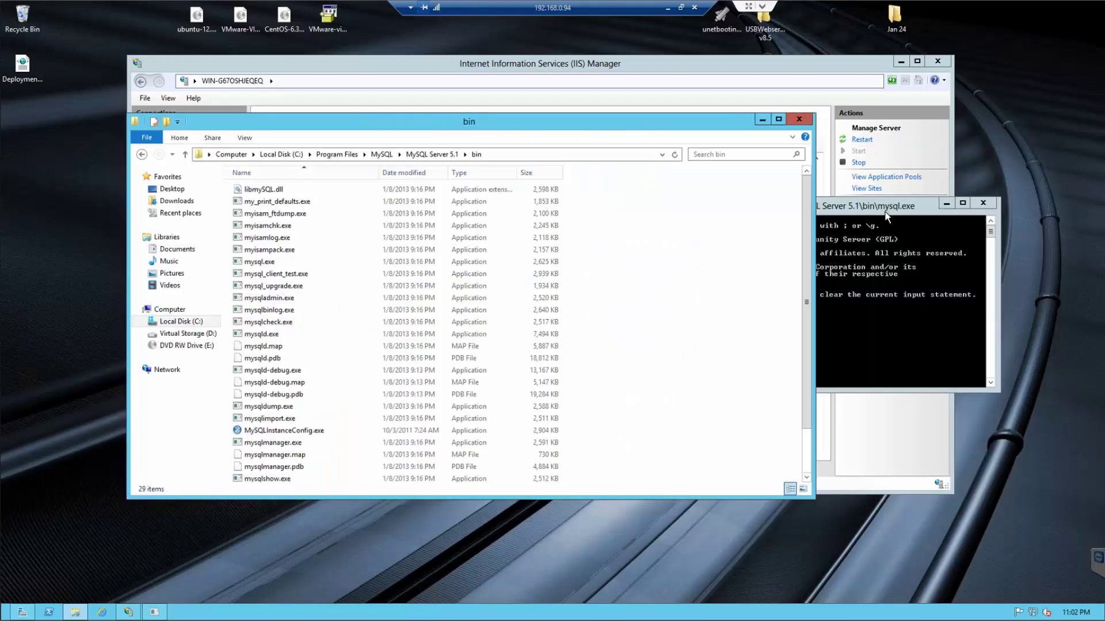
drag(888, 213, 923, 151)
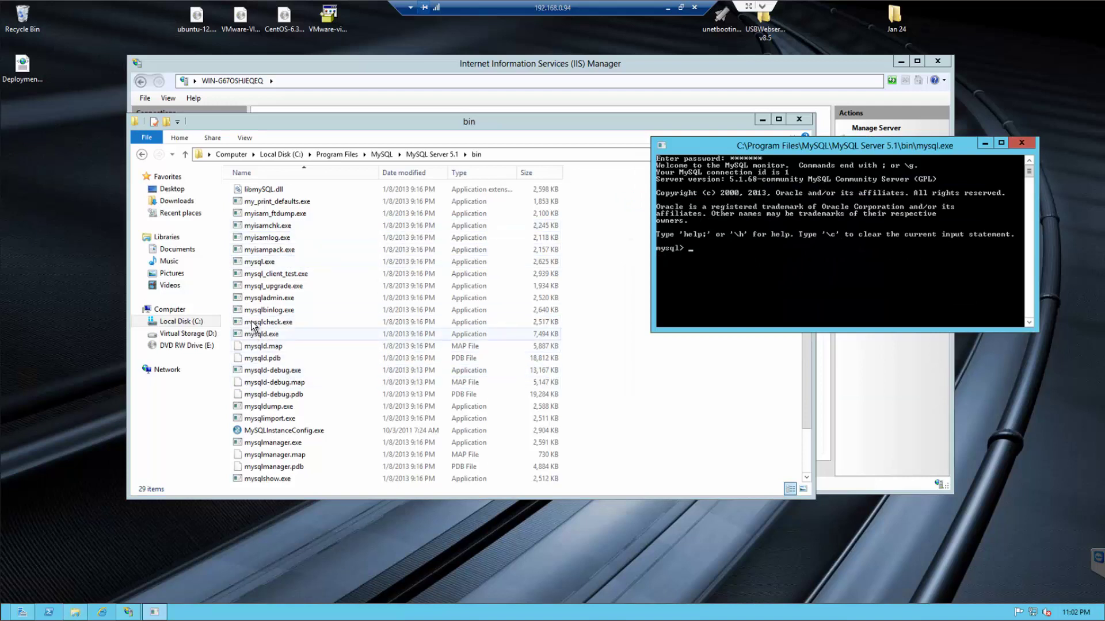
click(260, 265)
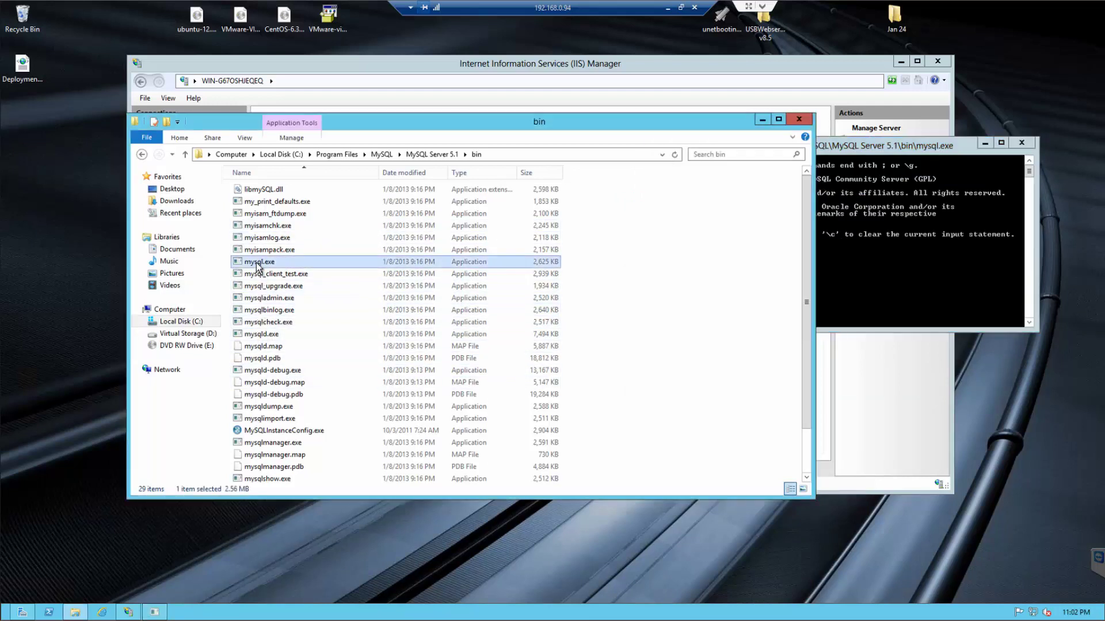
click(897, 147)
- Launch Command Prompt from a Start screen search for 'cmd' and place it lower left
drag(881, 143, 896, 248)
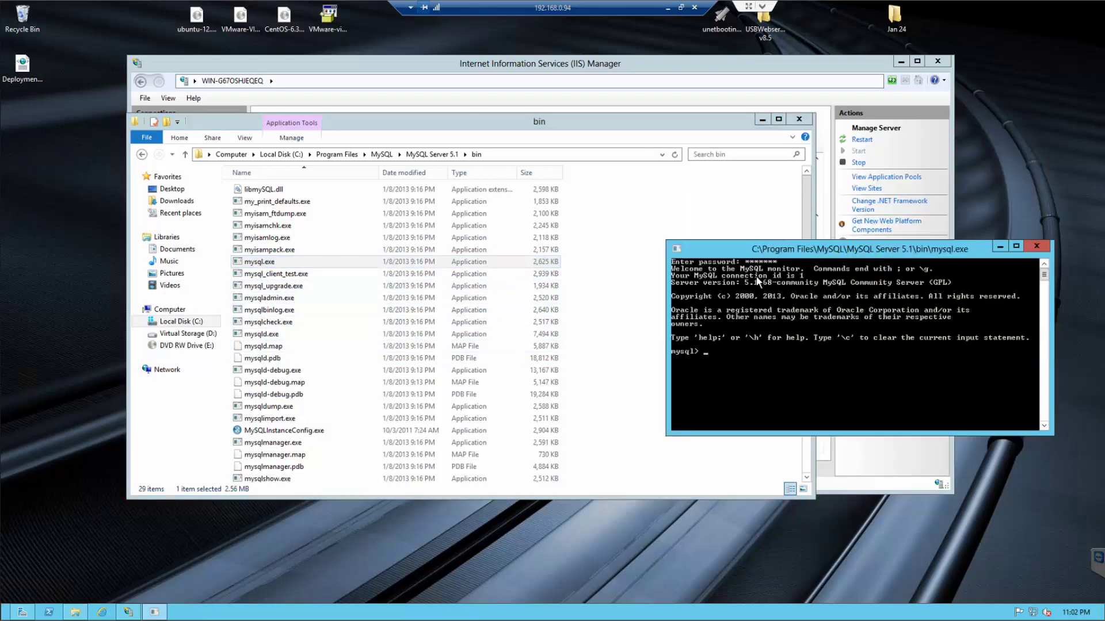
key(super)
text(cmd)
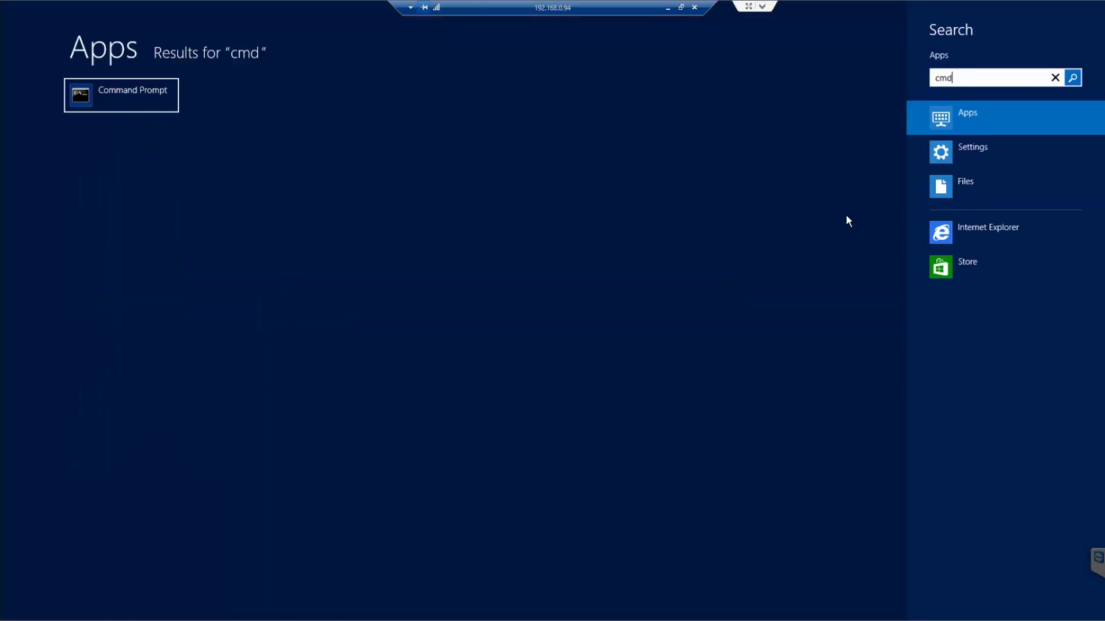
click(133, 92)
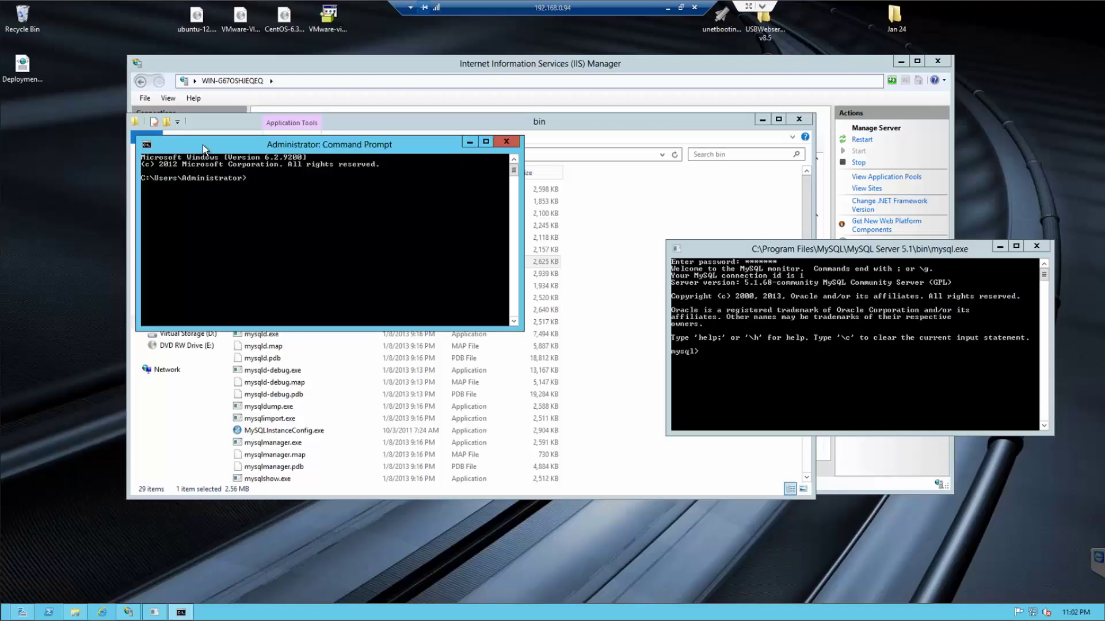
drag(322, 145, 200, 435)
- Change directory into the pasted C:\Program Files\MySQL\MySQL Server 5.1\bin path
click(499, 154)
key(ctrl+c)
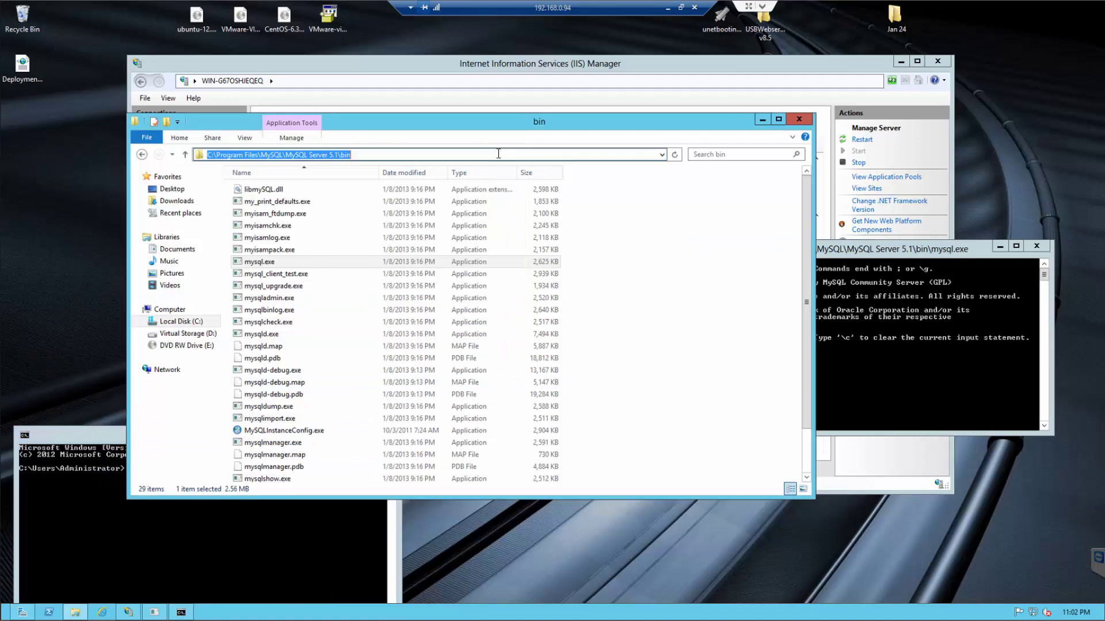
click(105, 429)
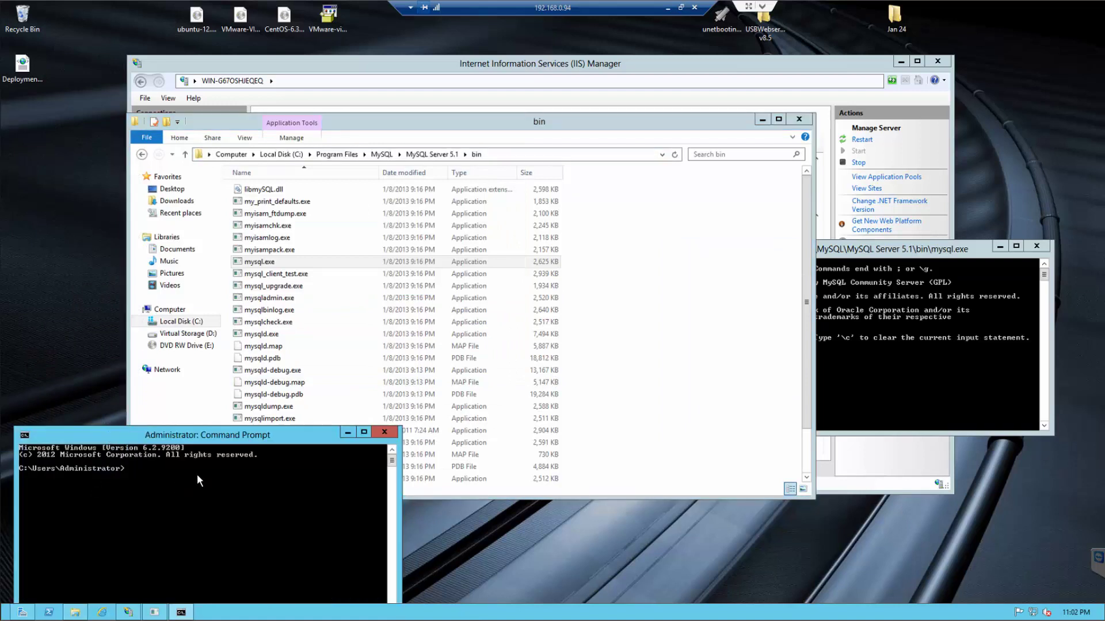
right_click(194, 476)
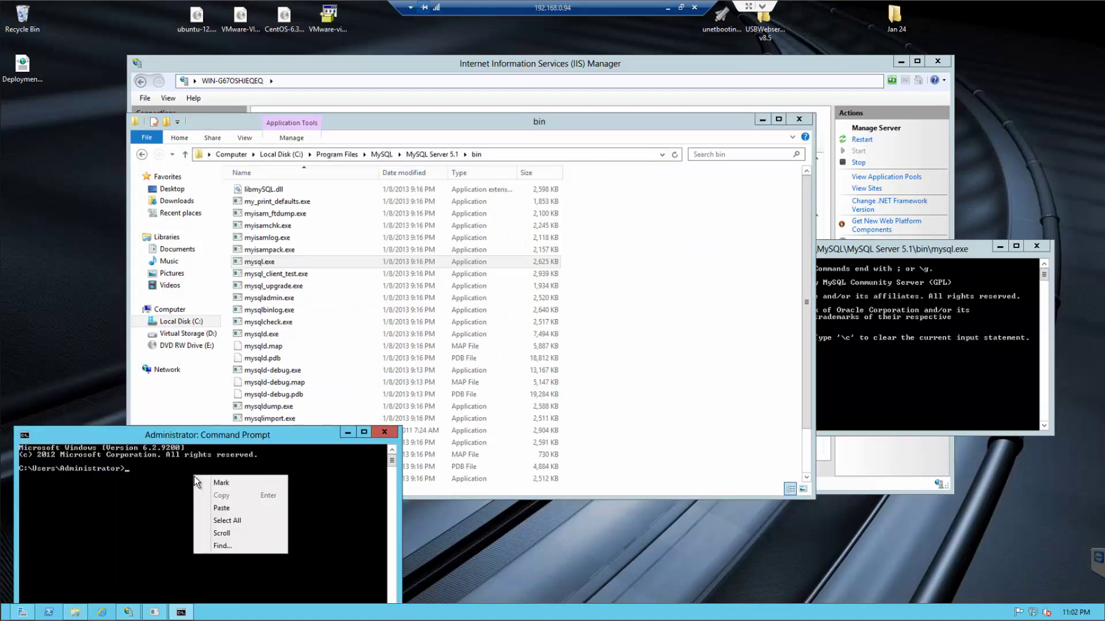
click(143, 475)
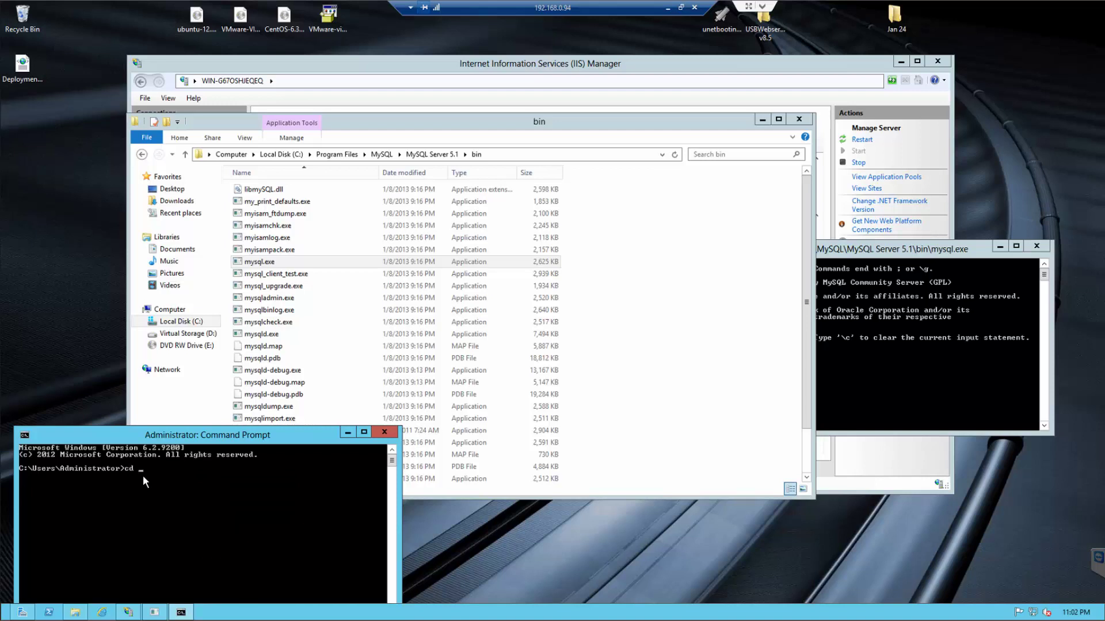
right_click(142, 475)
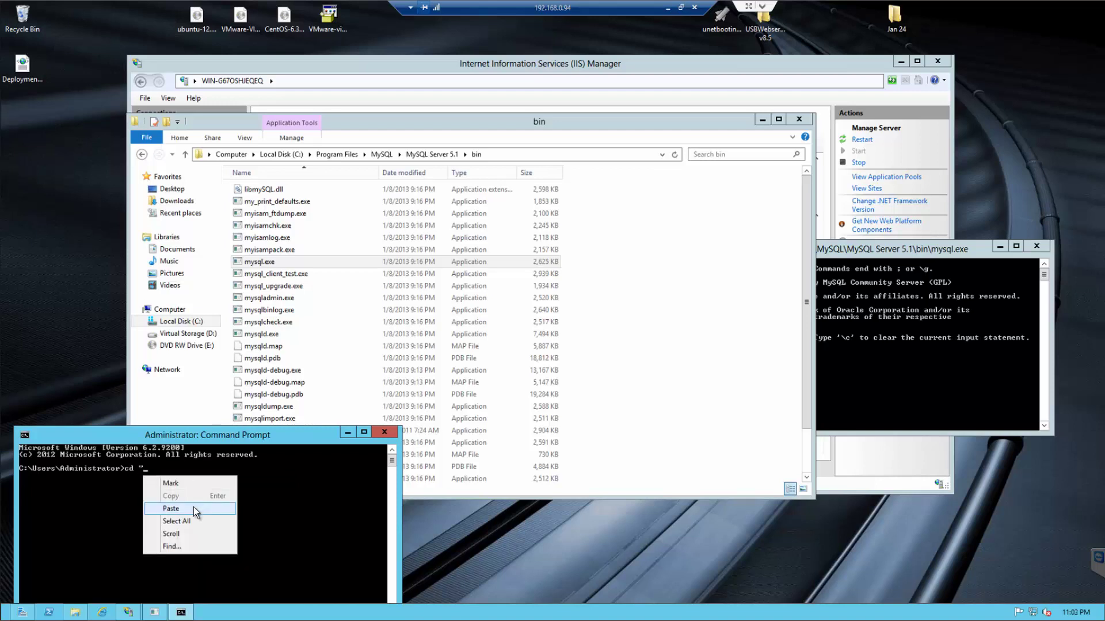
click(192, 506)
text(")
key(Return)
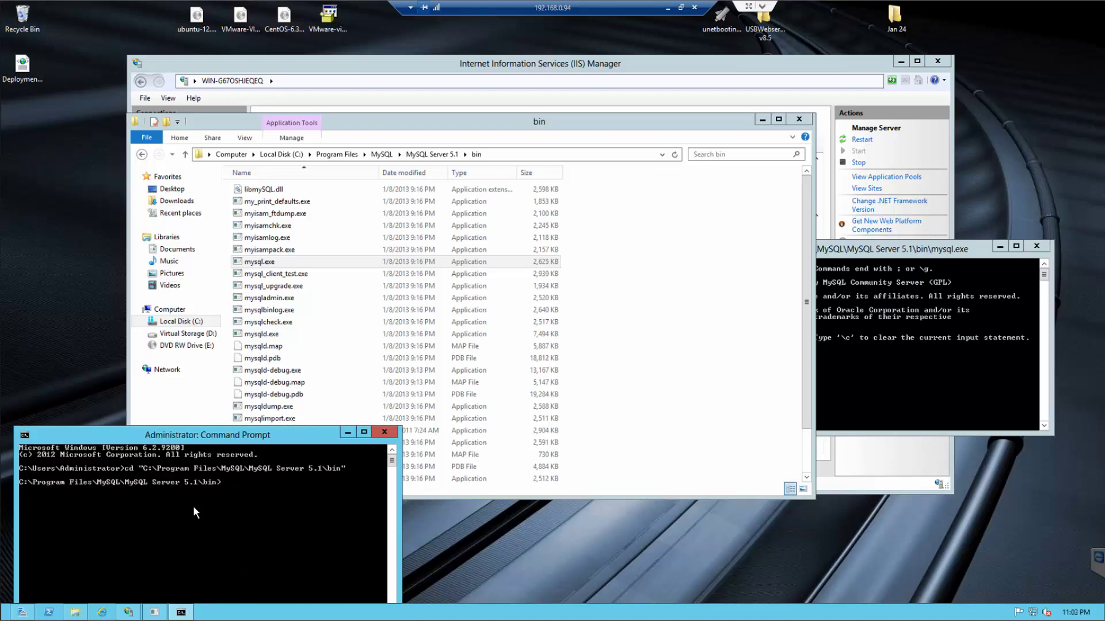
drag(211, 430, 252, 412)
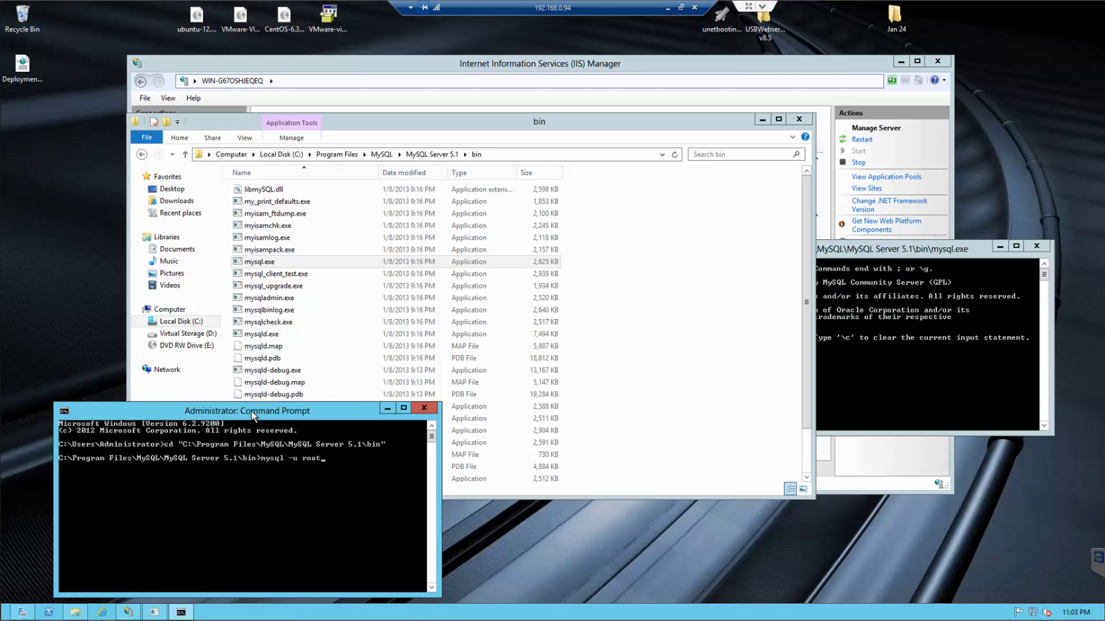
- Log in to MySQL as root with a password prompt and run SHOW TABLES
key(Return)
key(Up)
key(Return)
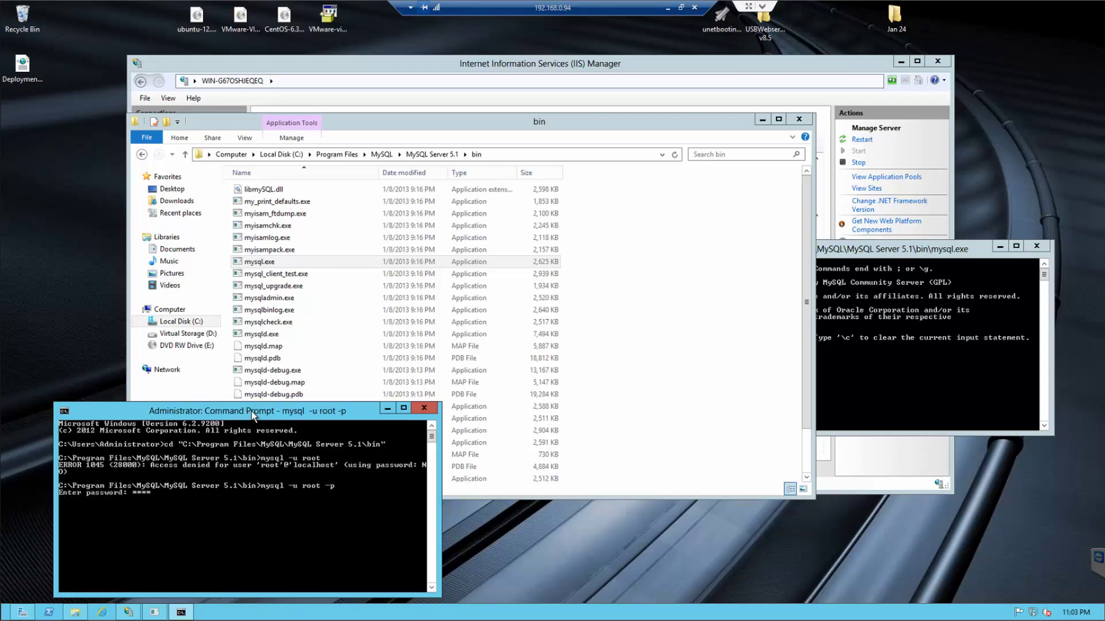
key(Return)
drag(265, 417, 260, 241)
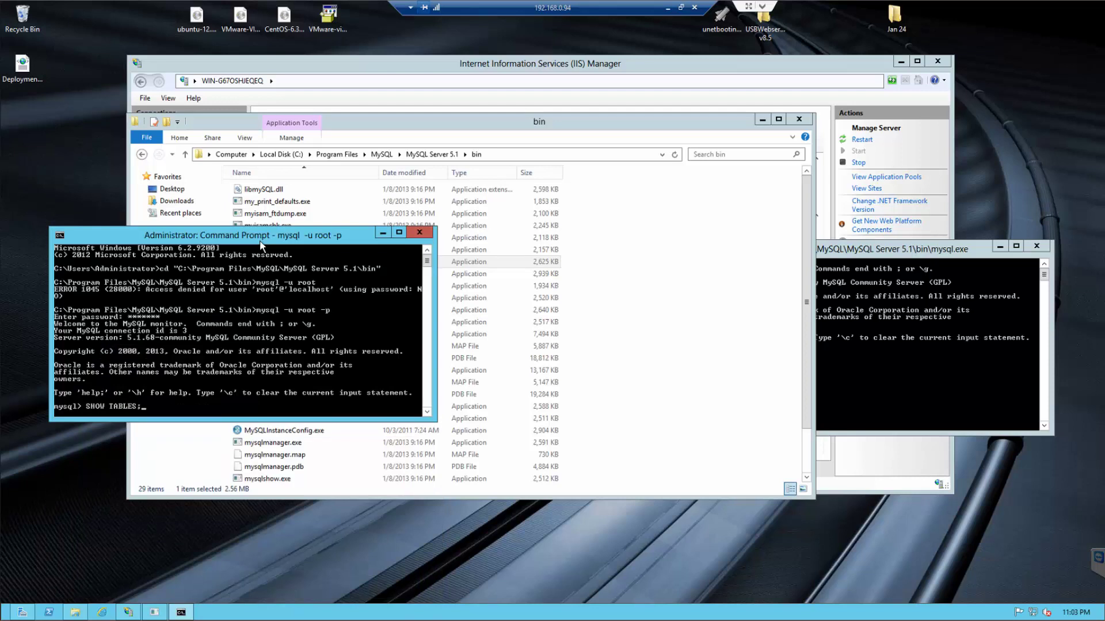
key(Return)
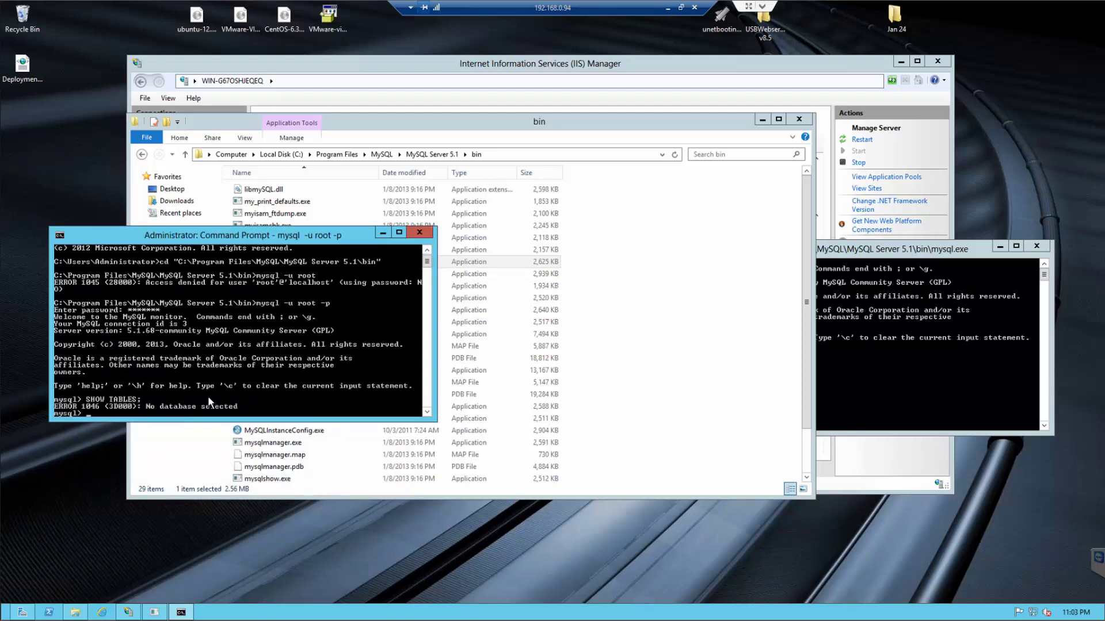
- Close Command Prompt, the mysql console and the bin folder, then expand Sites in IIS Manager
drag(359, 241, 800, 269)
click(861, 261)
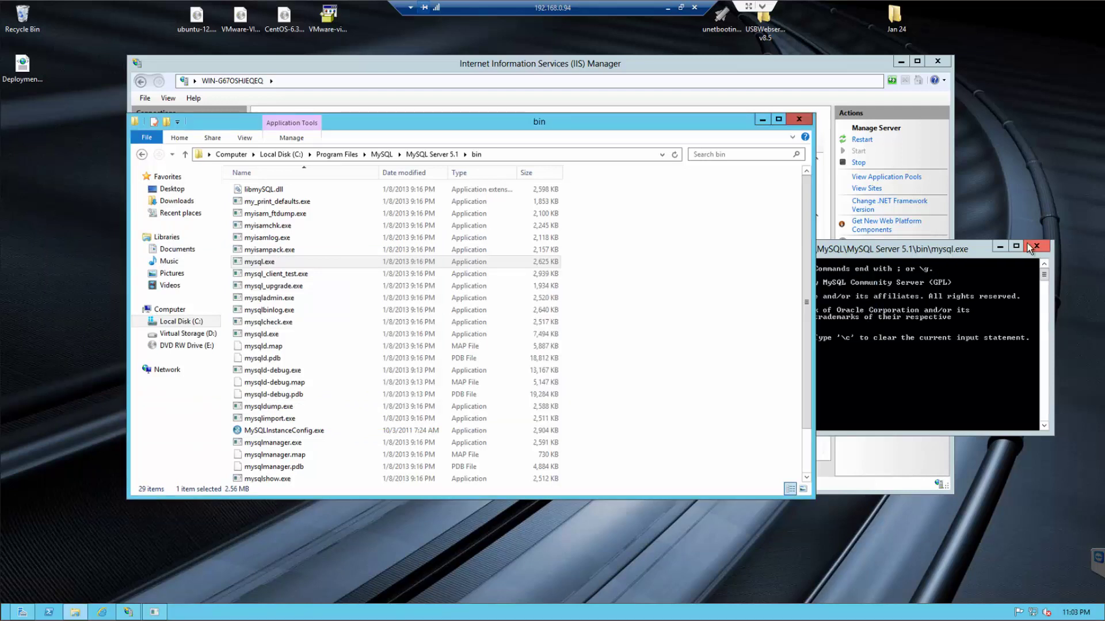
click(1036, 245)
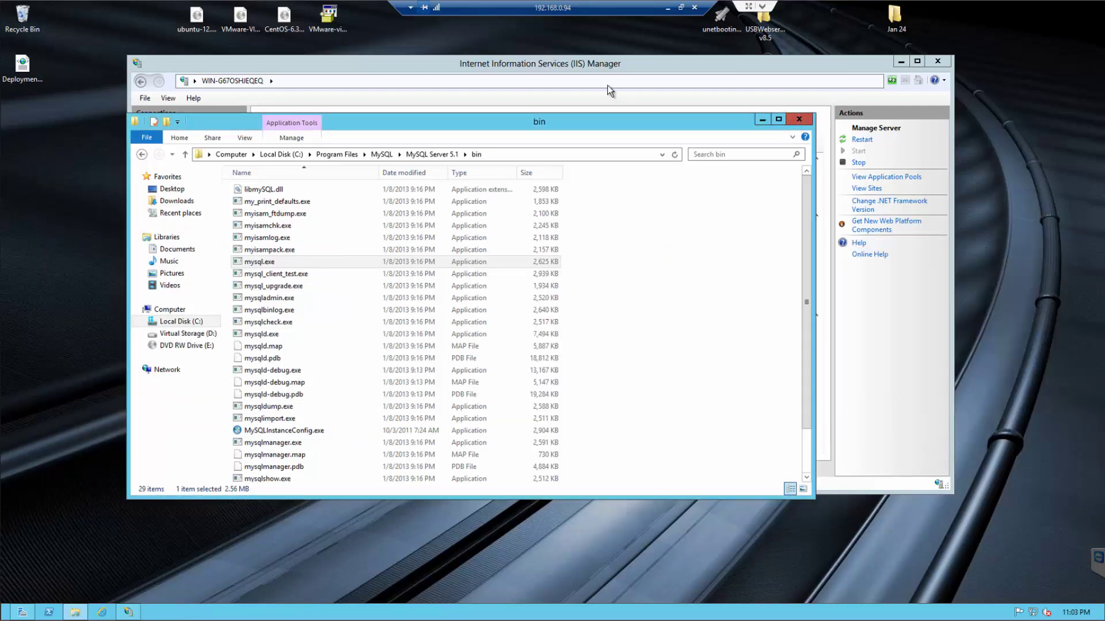
click(802, 118)
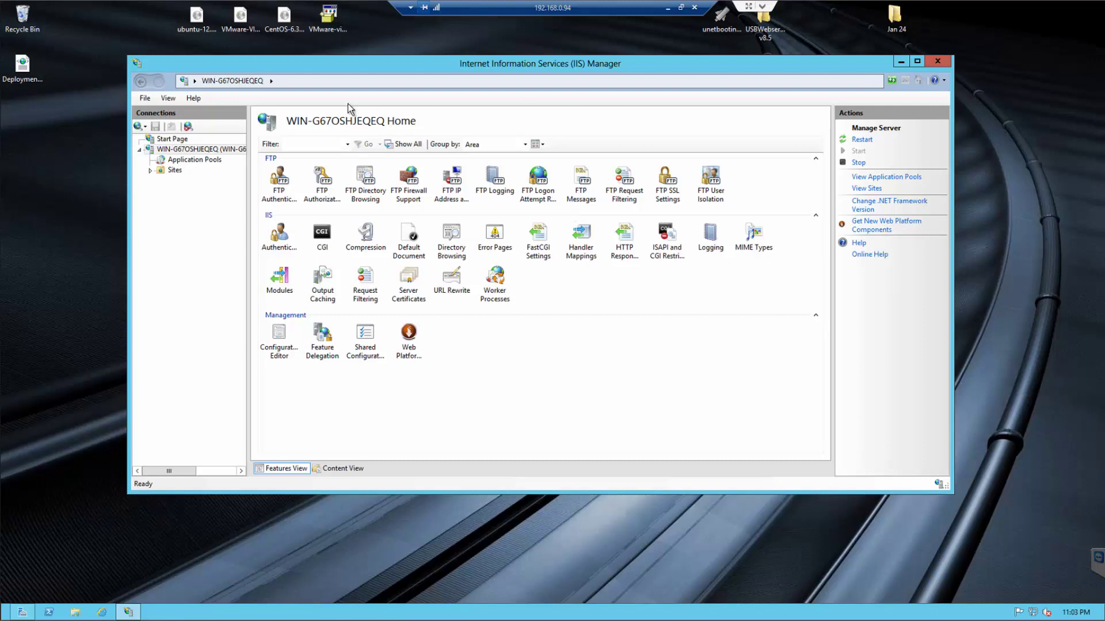
click(150, 170)
- Browse Default Web Site via Manage Website > Browse, showing the IIS 8.0 welcome page at localhost
click(191, 182)
right_click(188, 181)
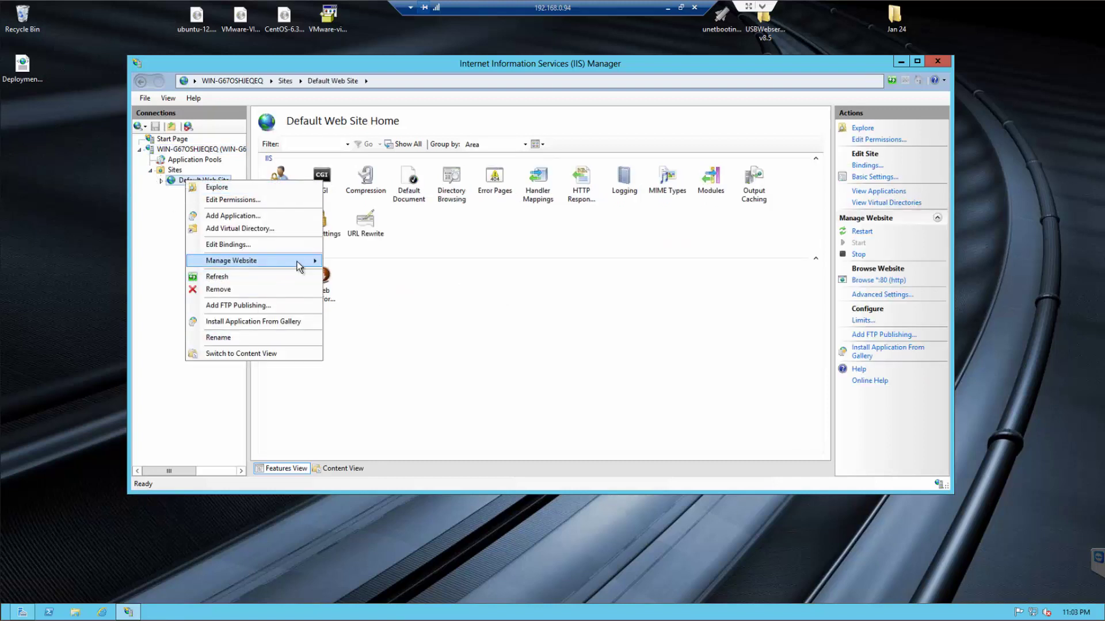
mouse_move(297, 262)
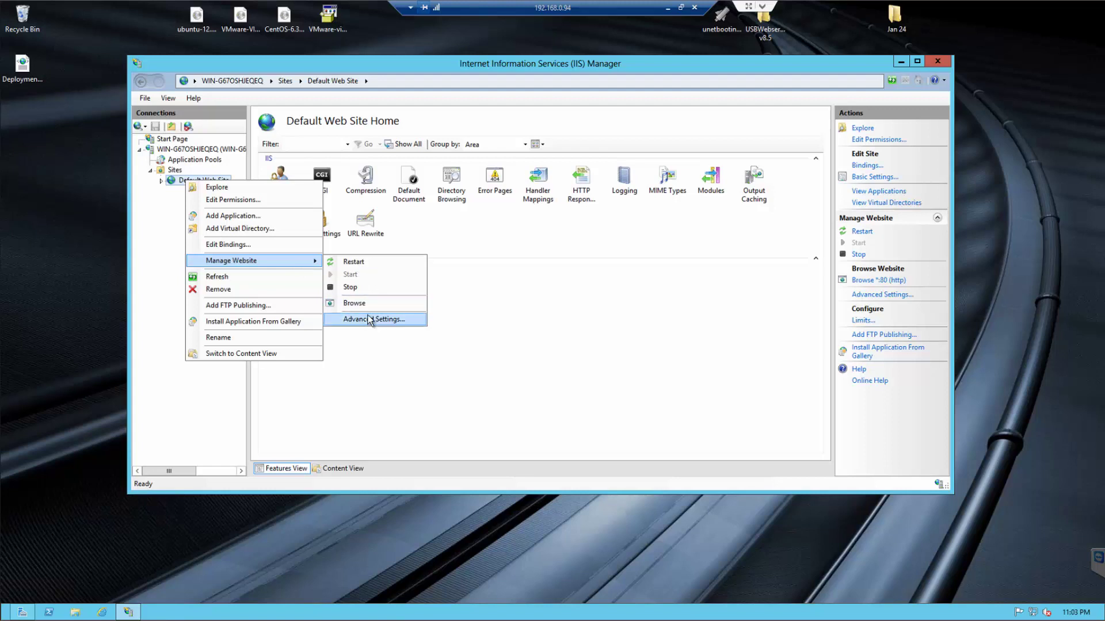
click(370, 304)
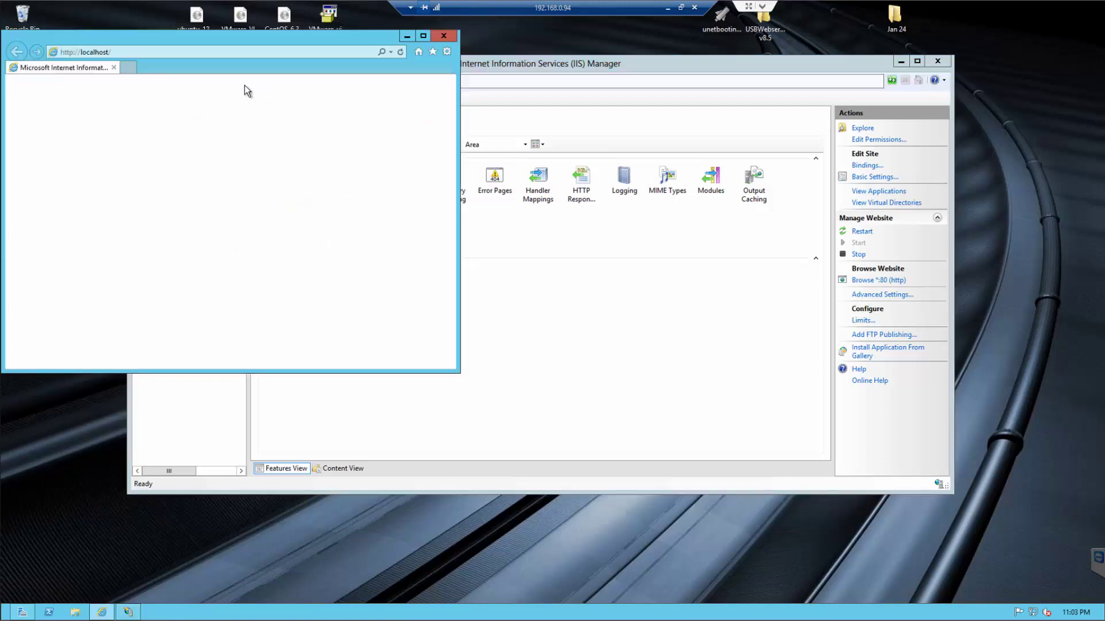
drag(602, 102, 814, 19)
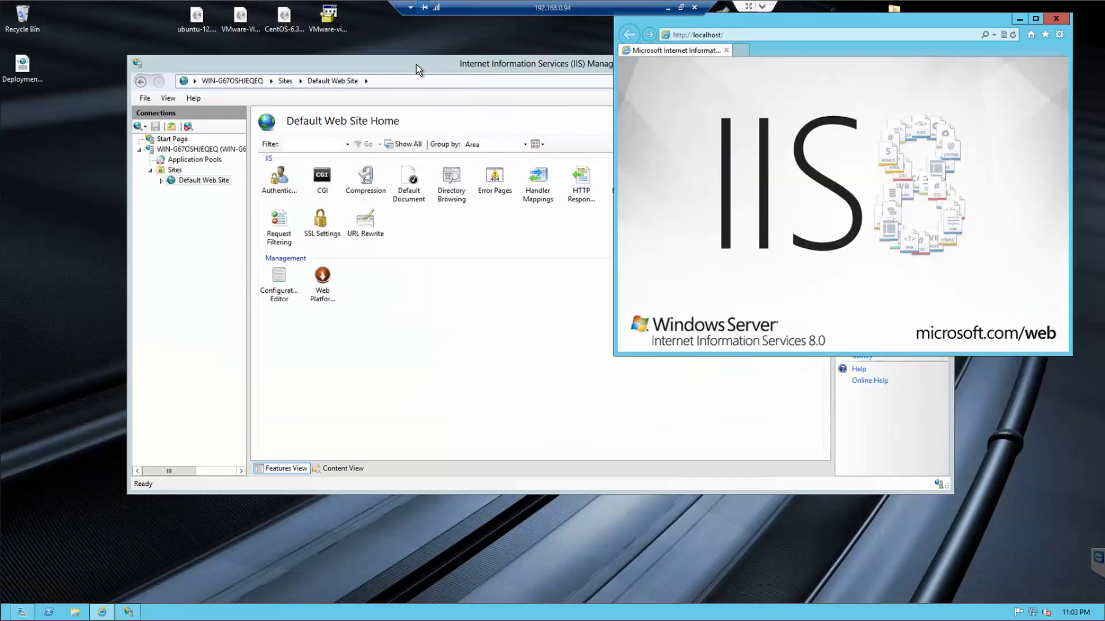
click(416, 65)
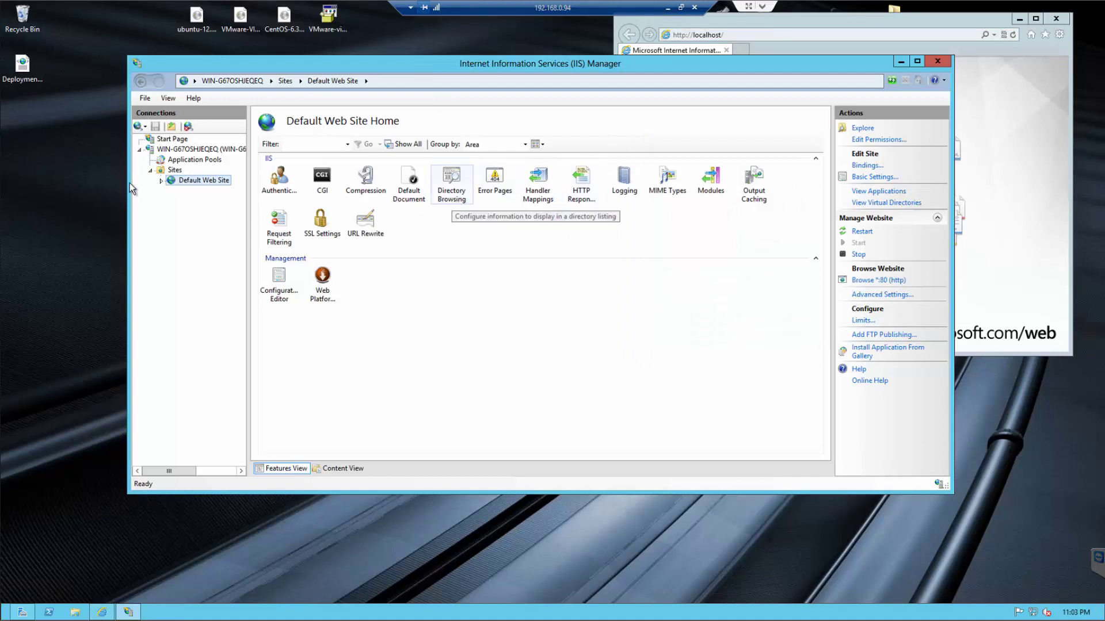
right_click(193, 182)
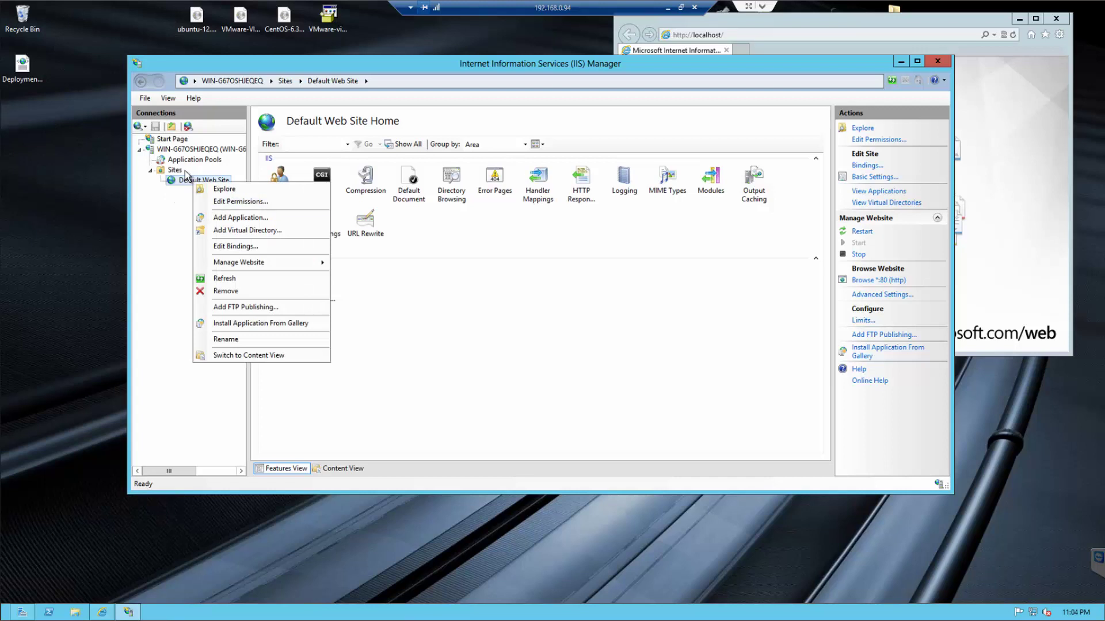
- Create a new text file in wwwroot and rename it to phpinfo.php, accepting the extension change
click(240, 188)
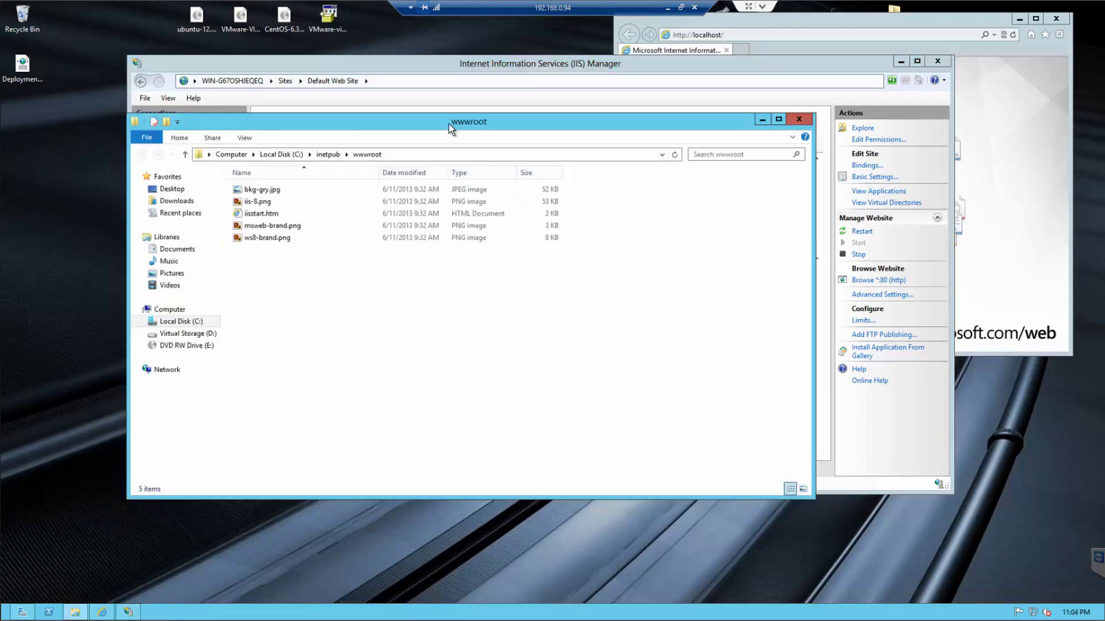
drag(446, 123, 205, 326)
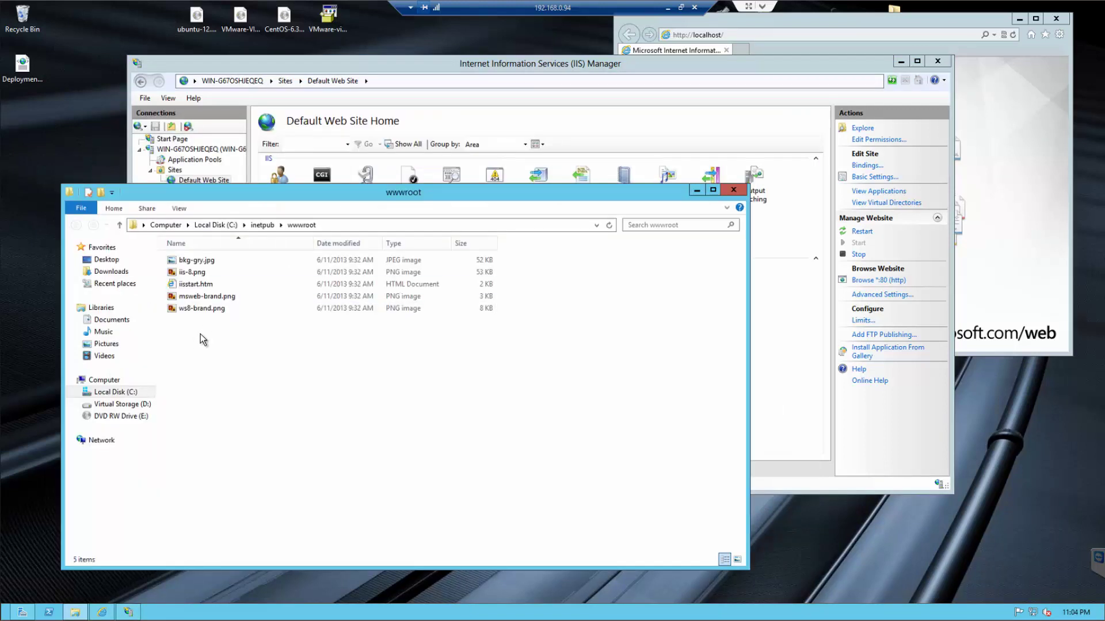
right_click(200, 334)
mouse_move(330, 467)
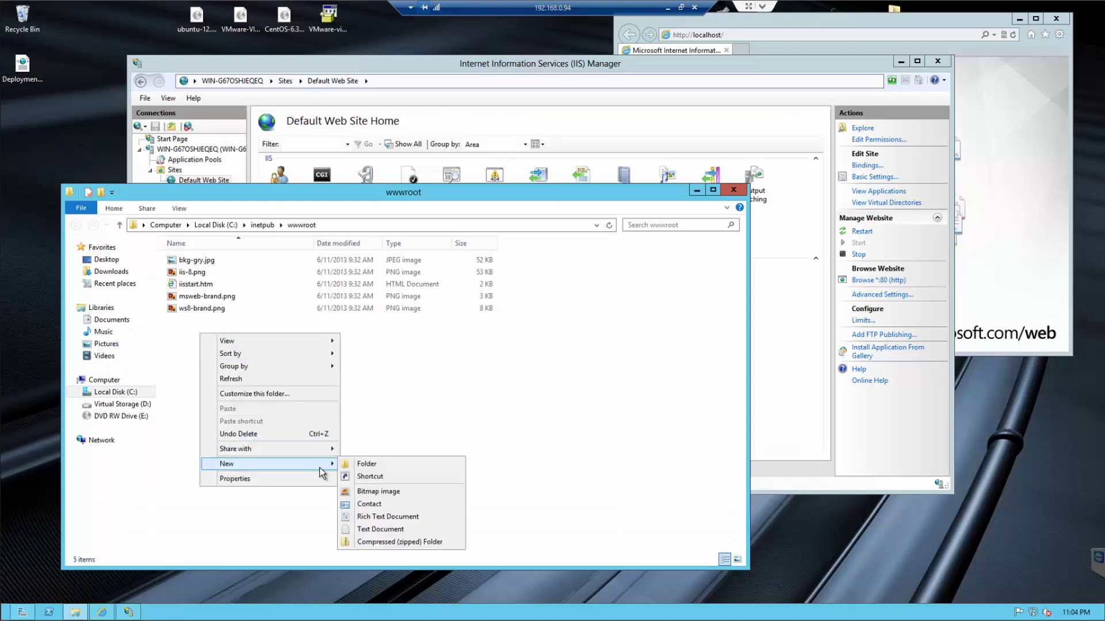
click(375, 529)
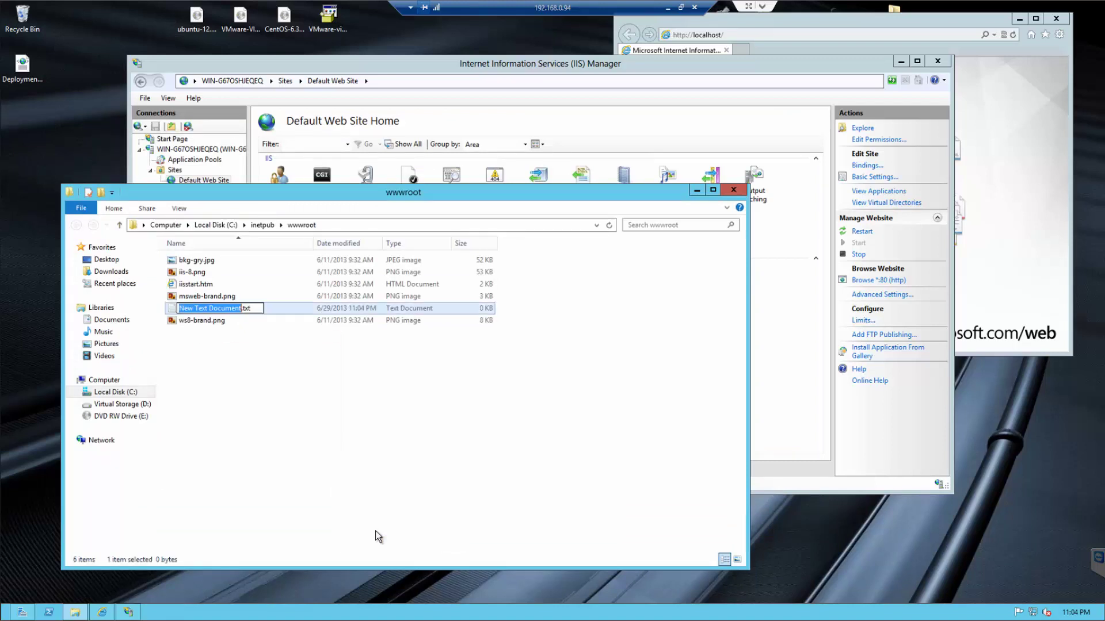
key(BackSpace)
key(Delete)
key(Delete)
key(Delete)
key(Delete)
text(php)
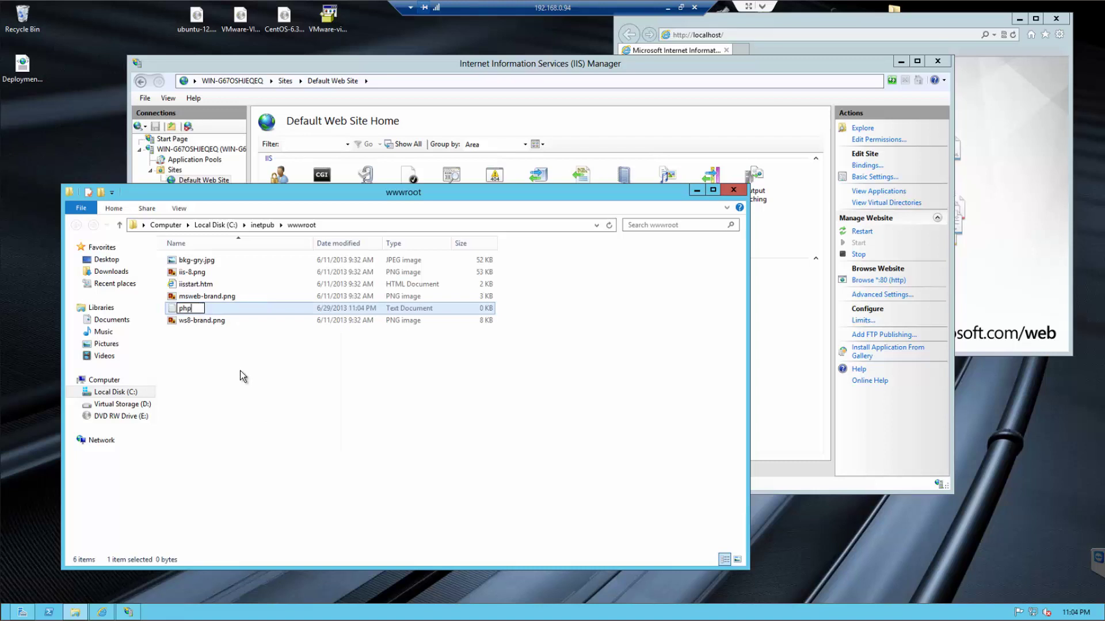
text(info.php)
key(Return)
click(601, 313)
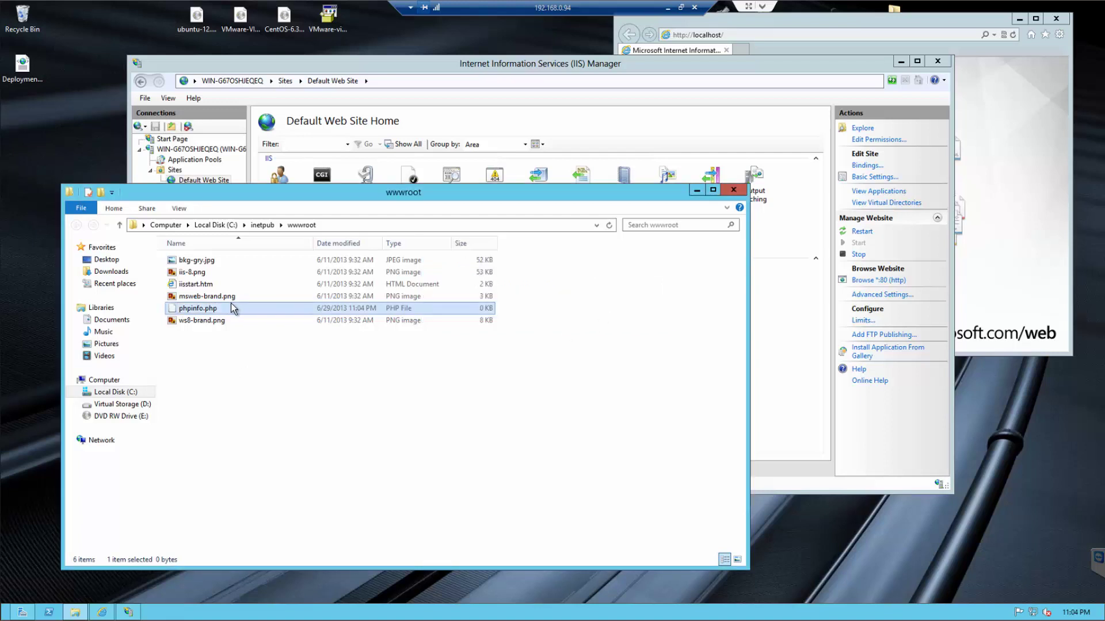
- Open phpinfo.php in Notepad and write the <?php phpinfo(); ?> script
double_click(221, 308)
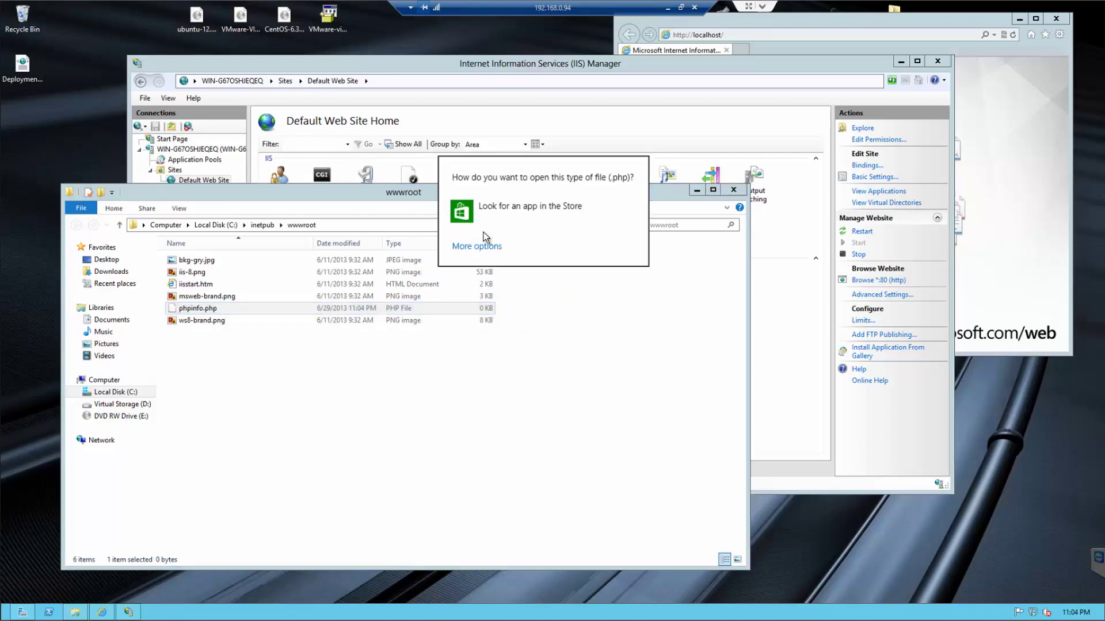
click(485, 248)
scroll(511, 271, down, 3)
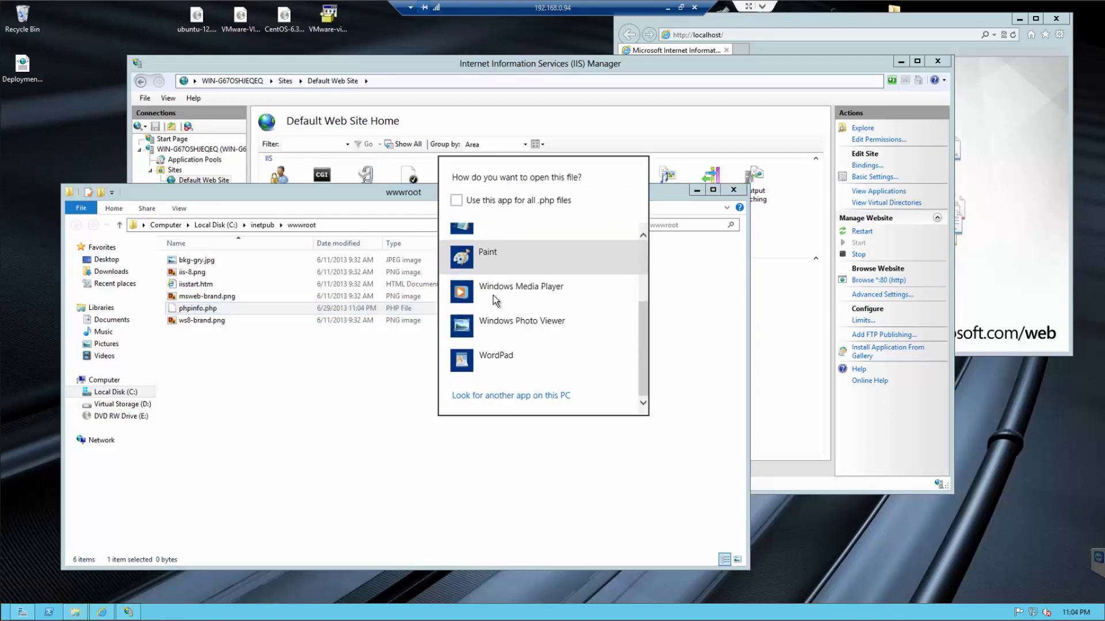
scroll(506, 283, up, 2)
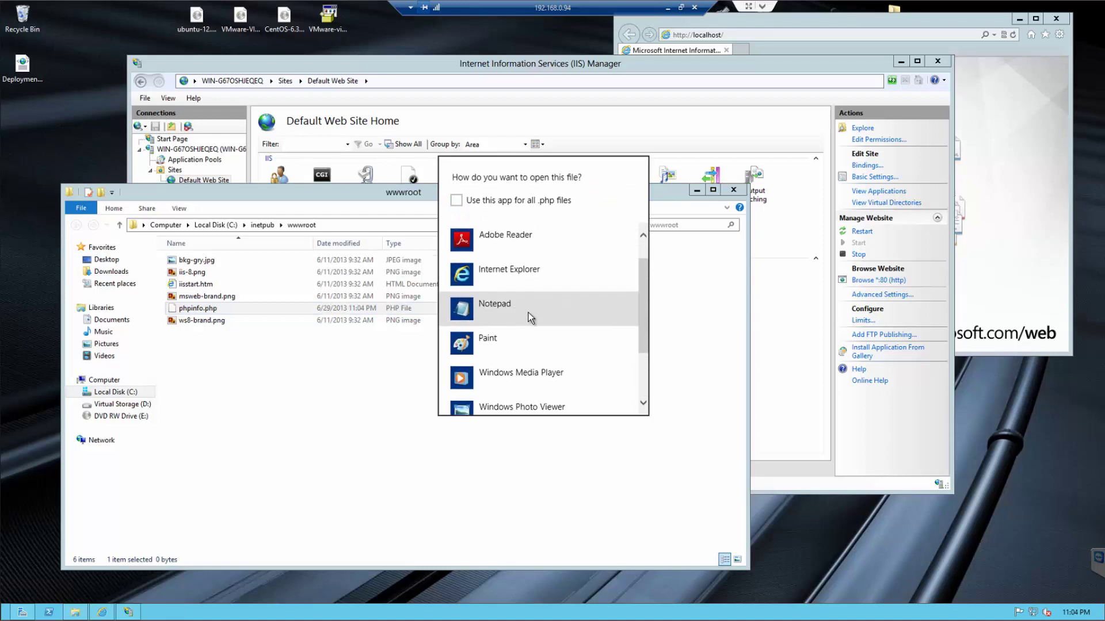
click(529, 312)
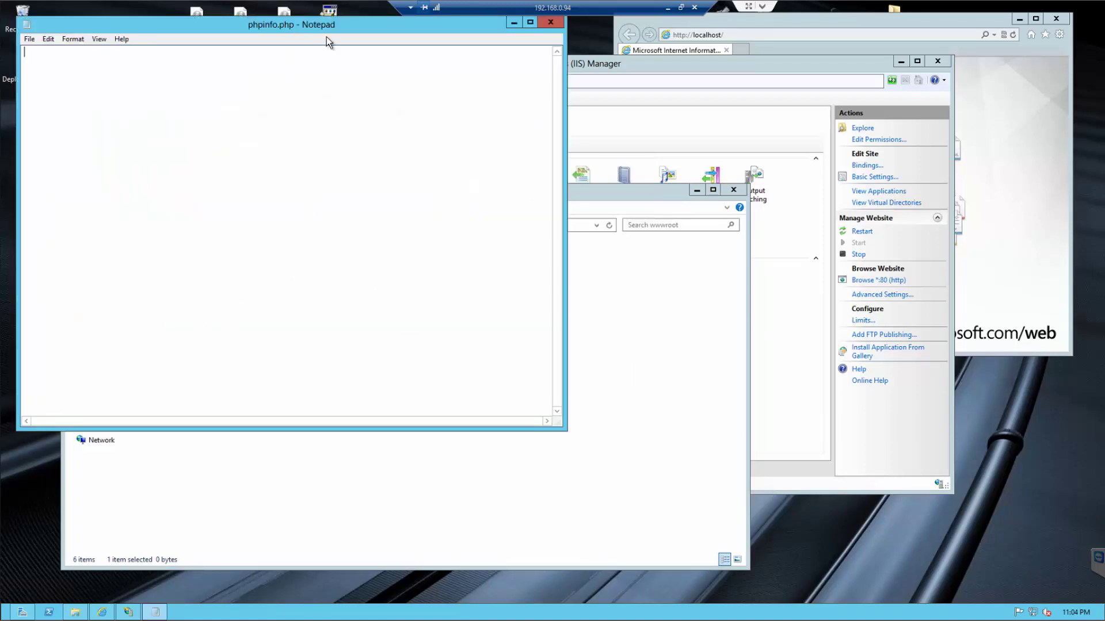
drag(289, 26, 583, 106)
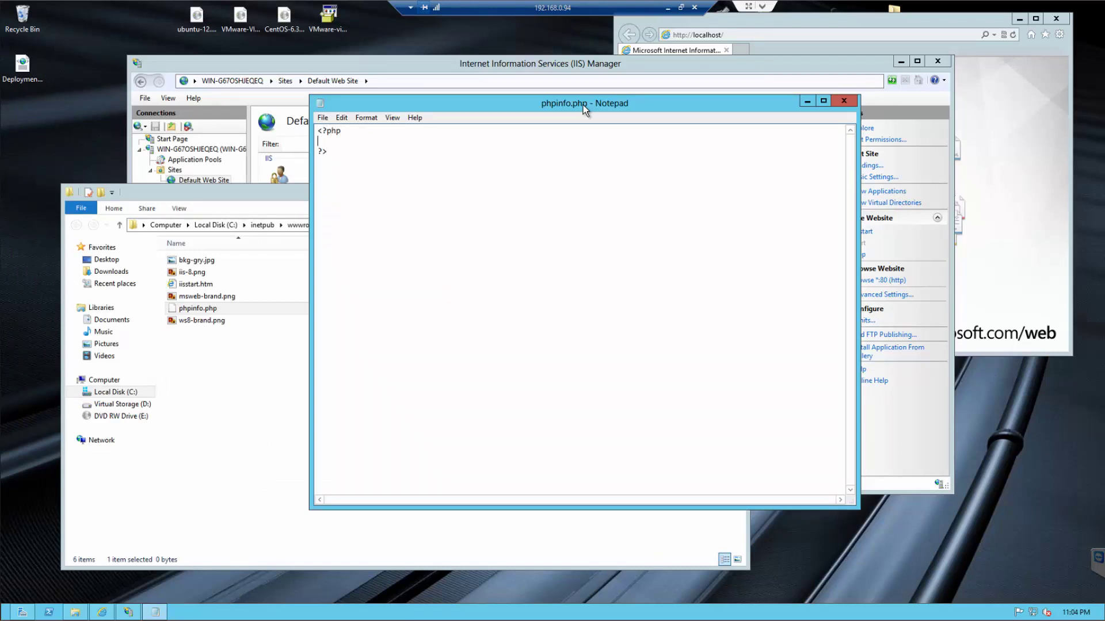
text(info();)
click(844, 102)
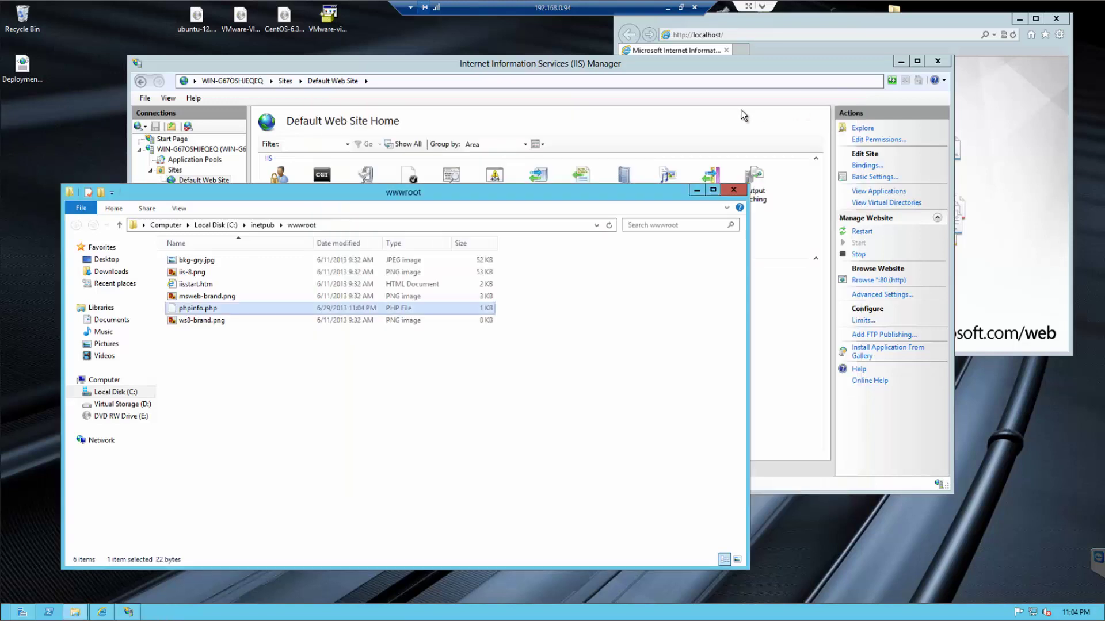
click(769, 35)
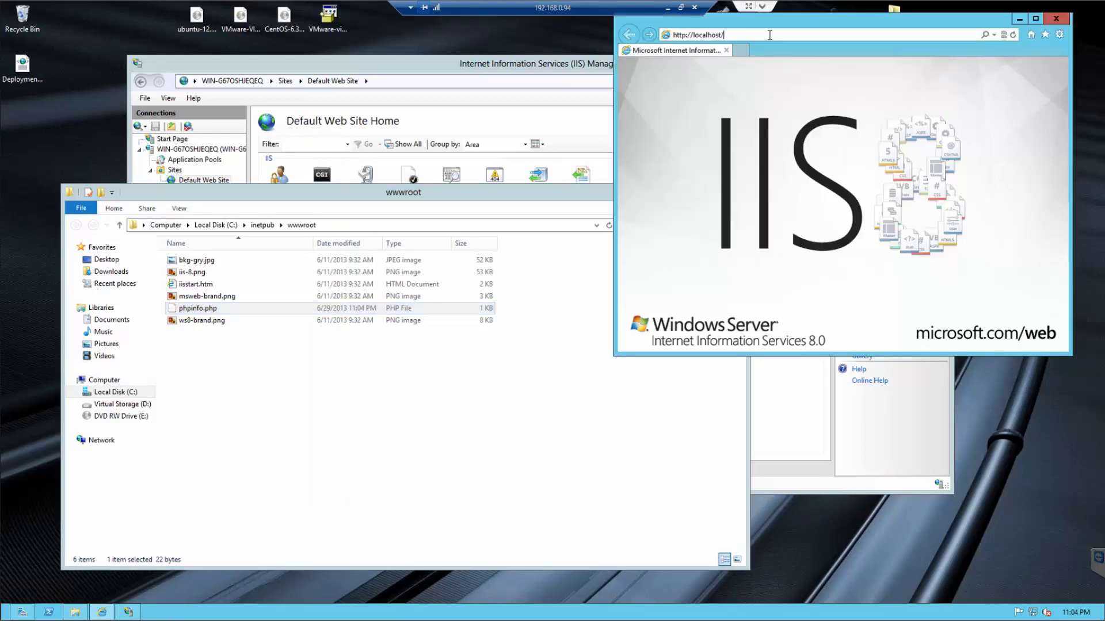
text(phpi)
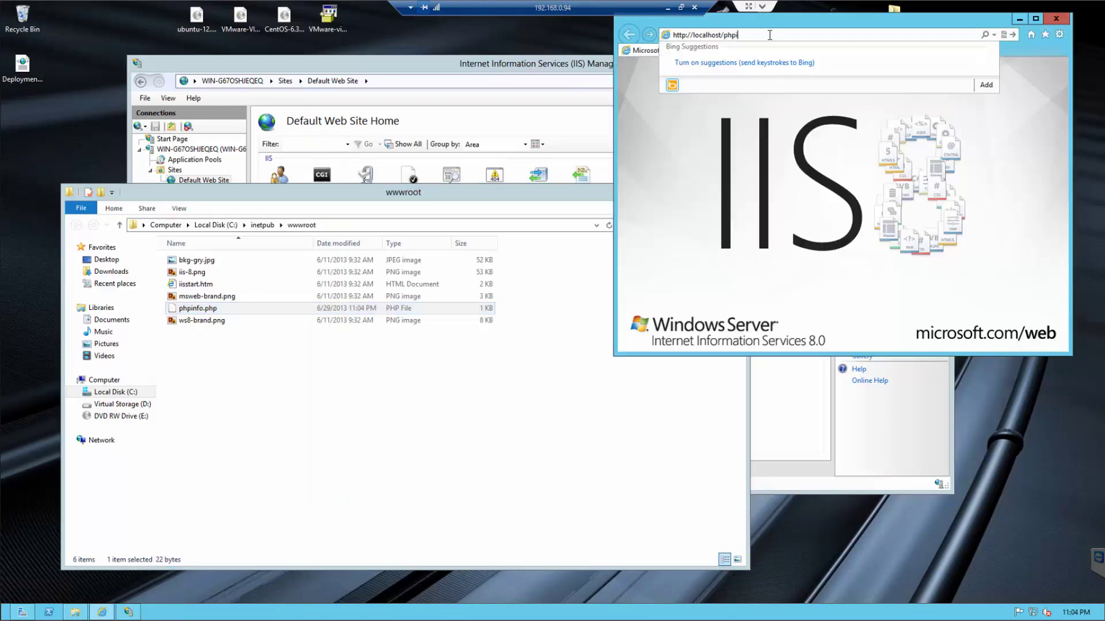
text(nfo.php)
key(Return)
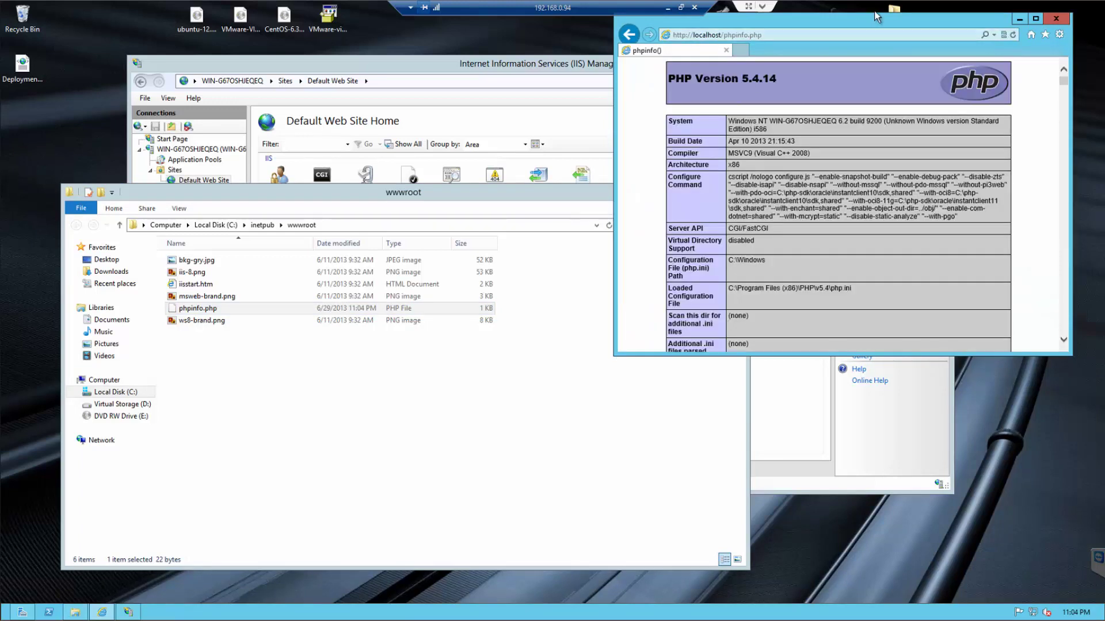
drag(864, 21, 894, 30)
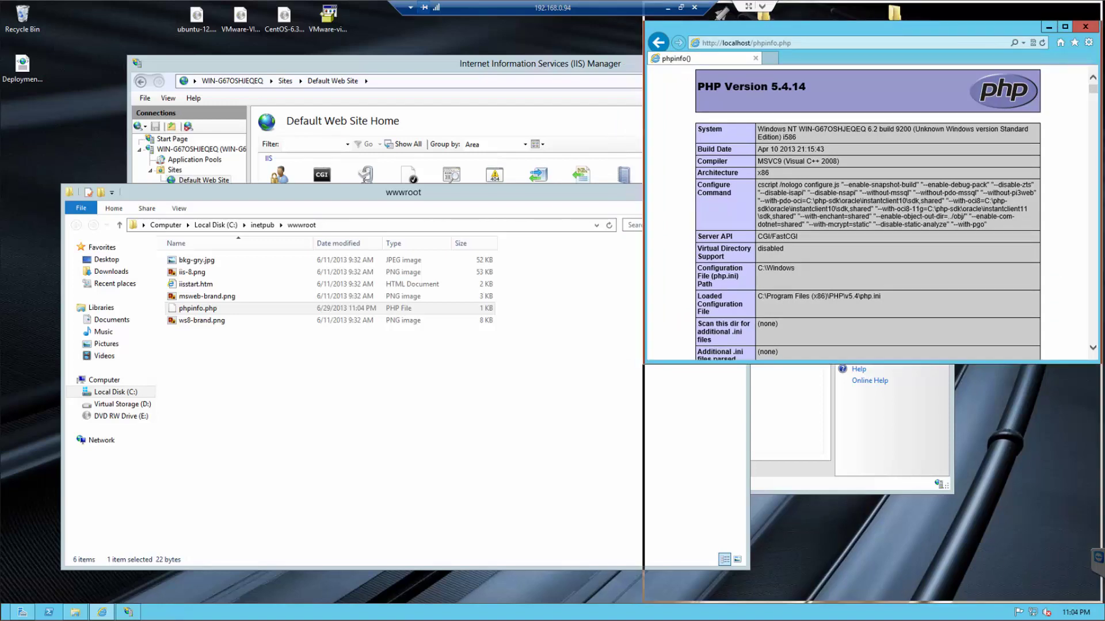
double_click(854, 16)
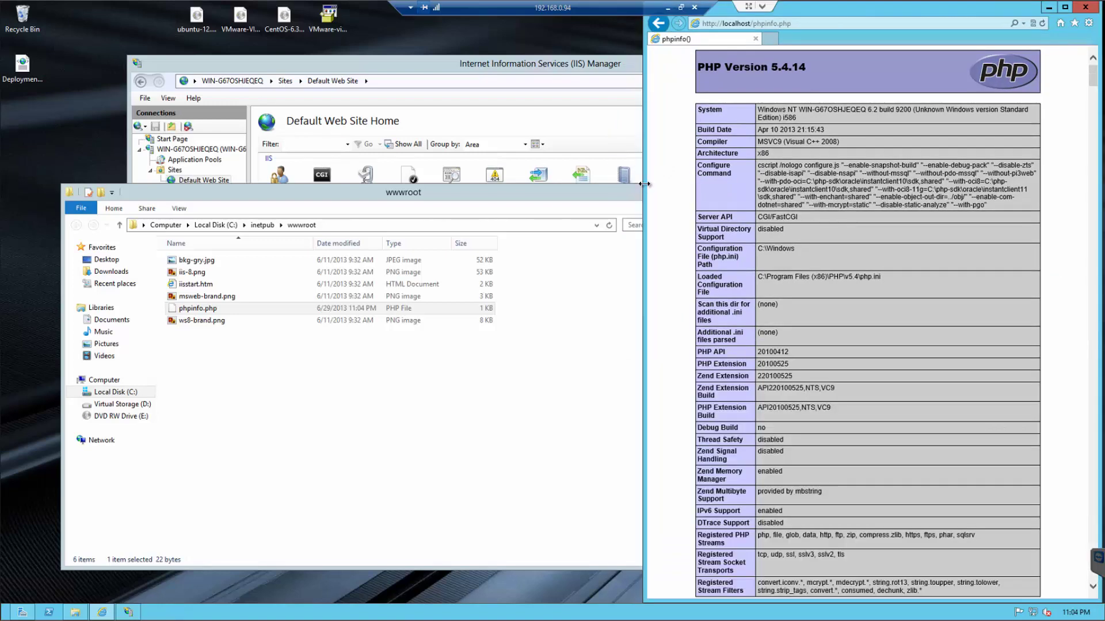
drag(644, 184, 564, 184)
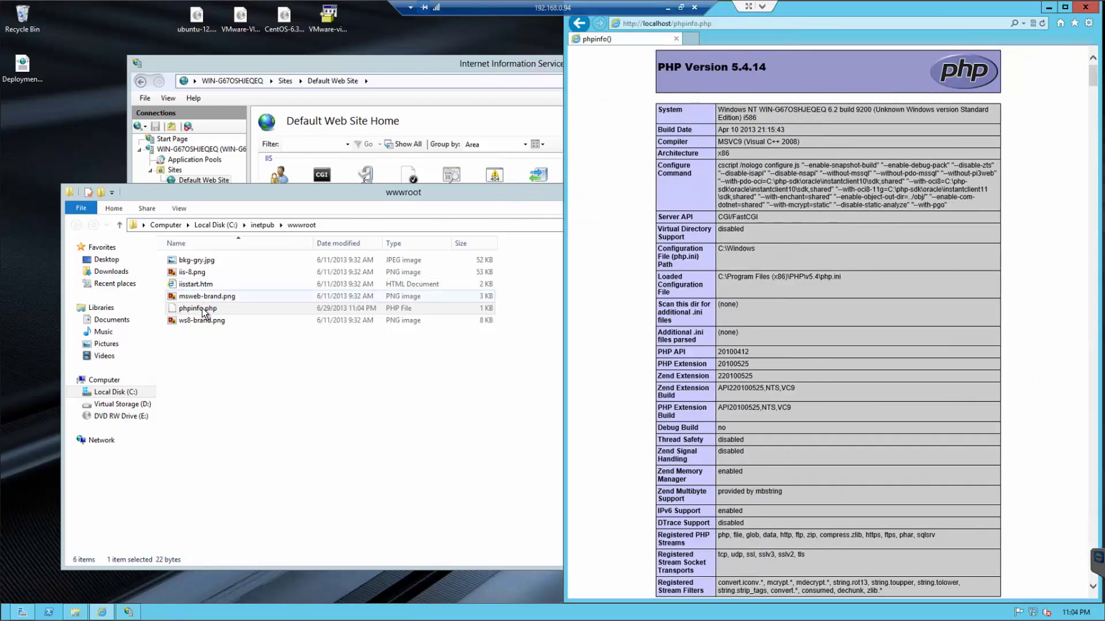
click(202, 309)
- Reopen phpinfo.php in Notepad, add a <? phpinfo(); ?> block at the top, and save
double_click(201, 309)
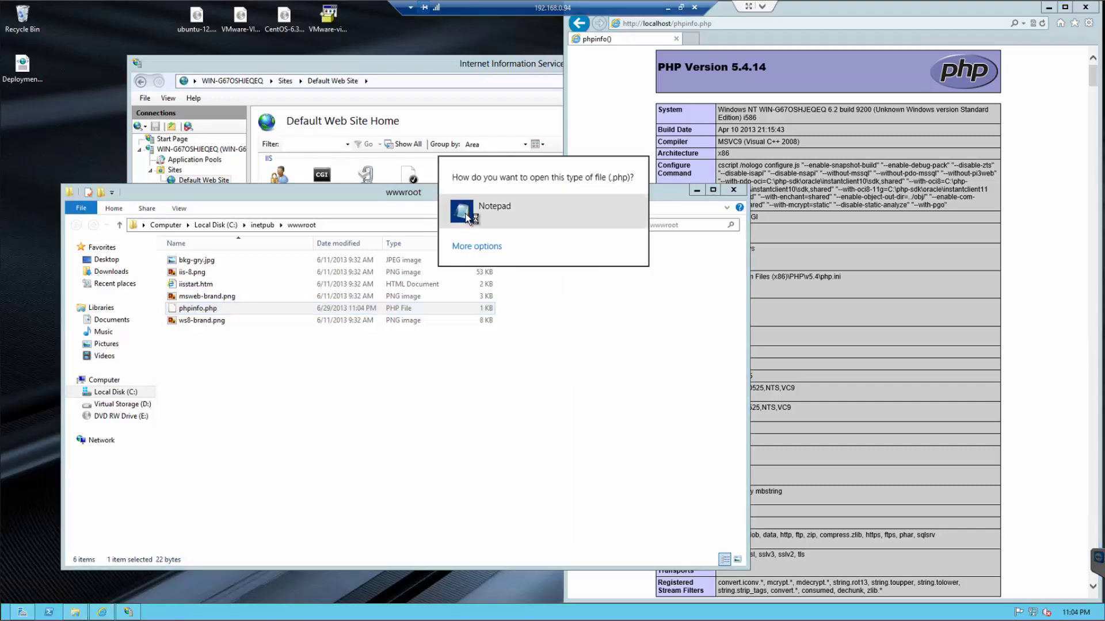
click(469, 212)
drag(423, 104, 238, 93)
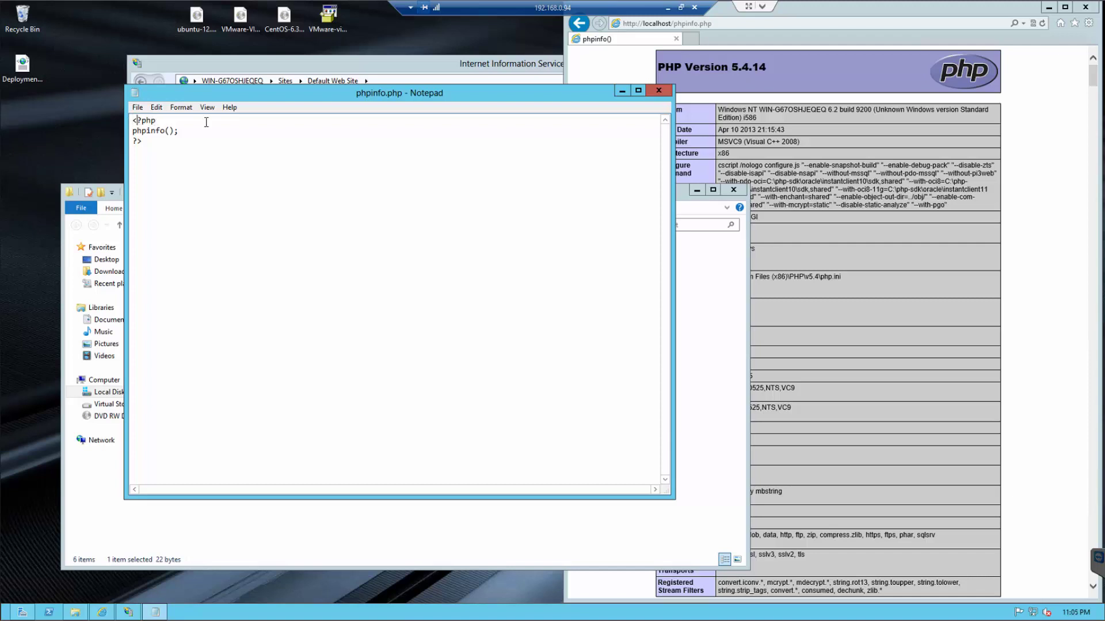
key(Return)
key(Return)
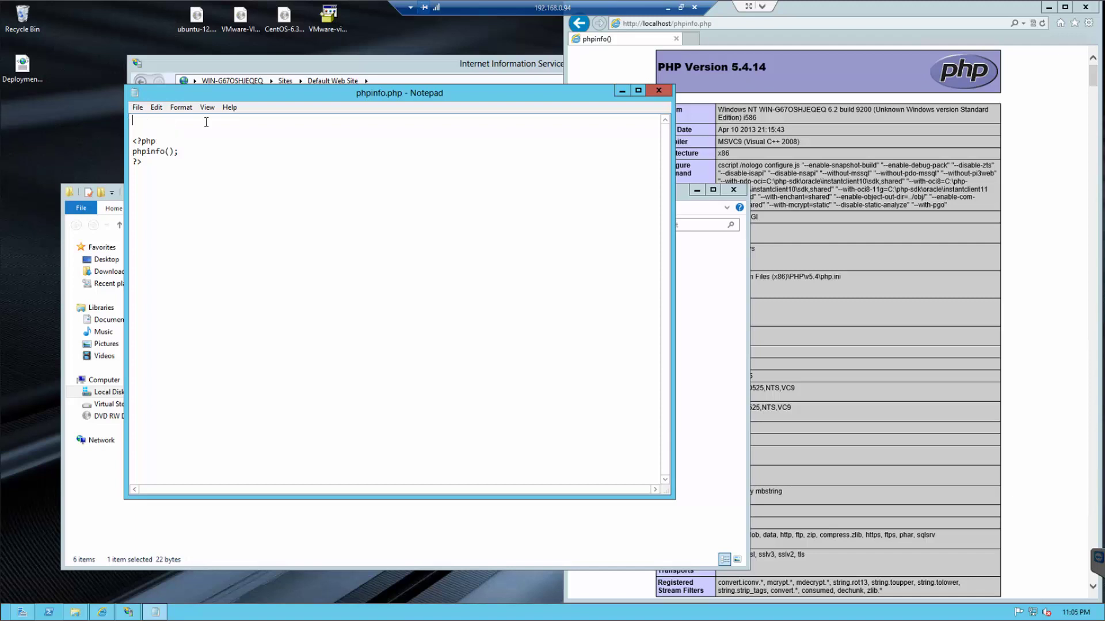
text(<?)
key(Return)
key(Return)
text(?)
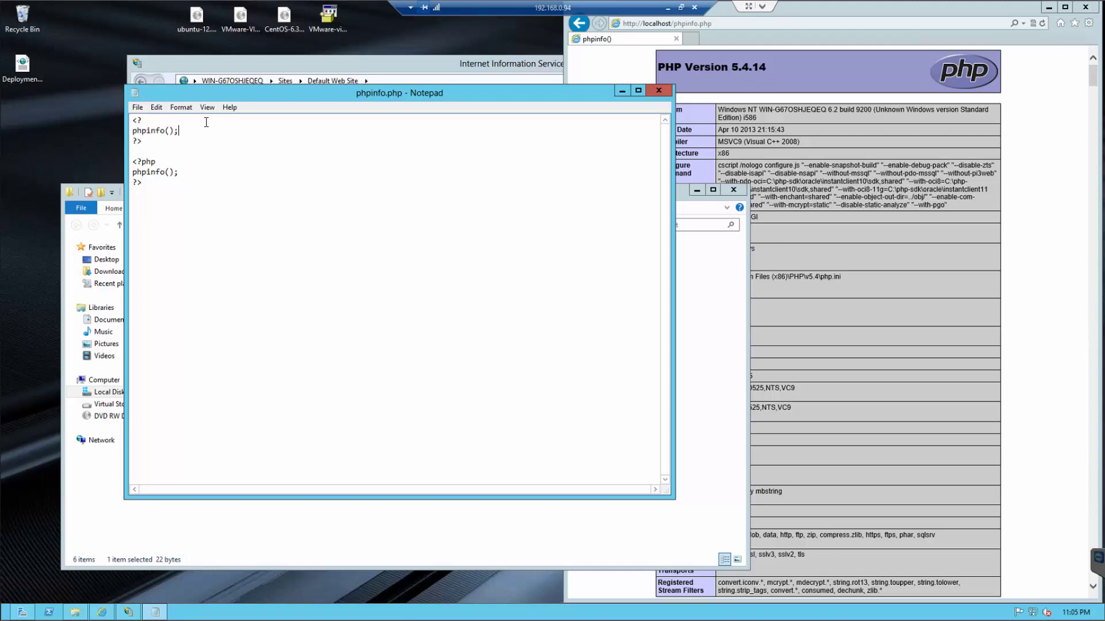
key(ctrl+s)
click(1036, 59)
- Reload the phpinfo page and scroll through it, selecting the PHP Version 5.4.14 heading
key(F5)
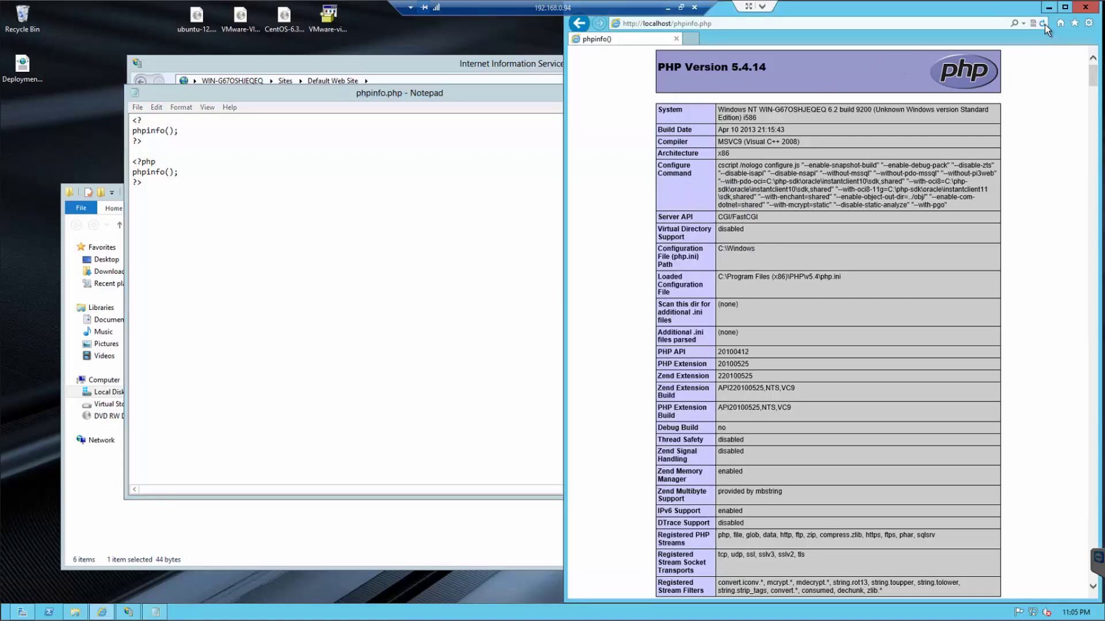
drag(1093, 78, 1092, 175)
click(1095, 381)
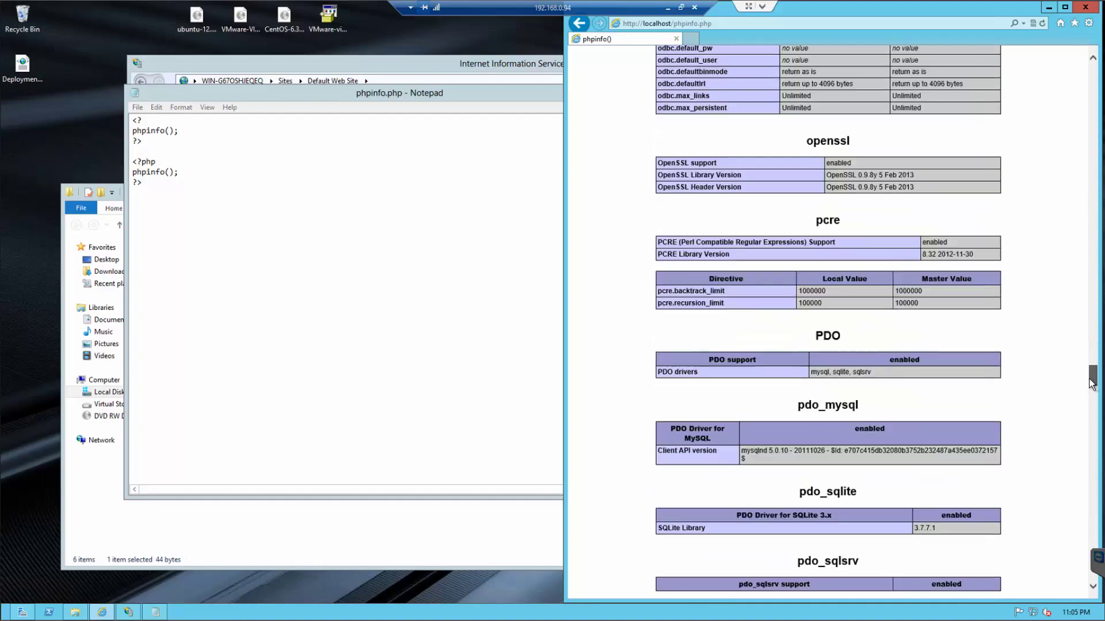
click(1095, 450)
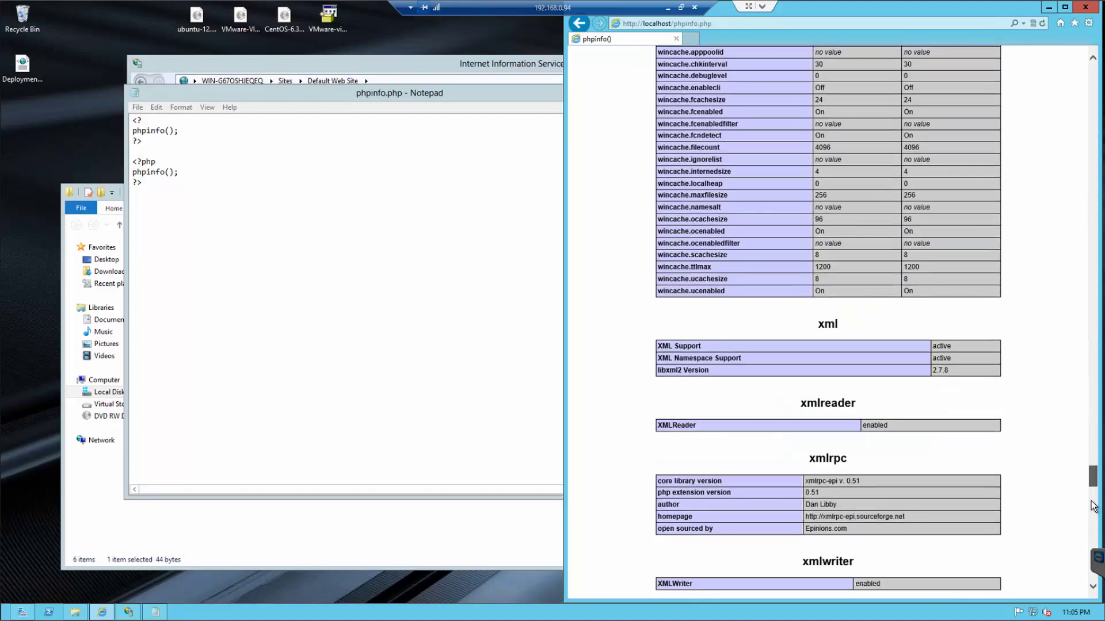
click(1092, 587)
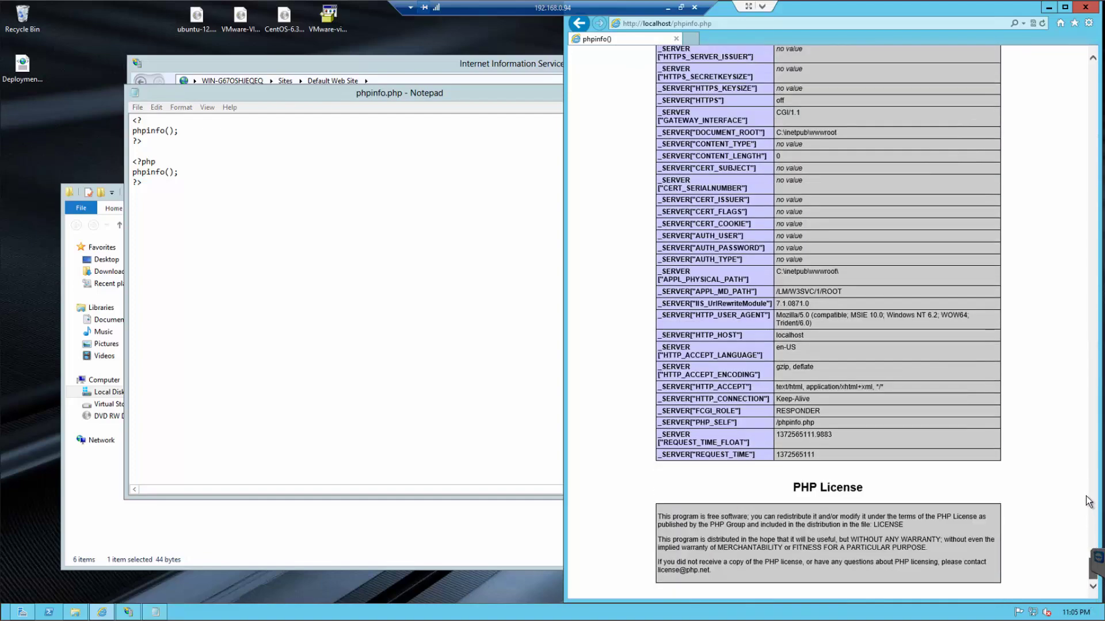
click(1090, 496)
drag(1092, 420, 1063, 32)
drag(658, 66, 787, 67)
click(247, 231)
- View the page's HTML source, showing the raw <? phpinfo(); ?> lines at the top
right_click(1020, 189)
click(1013, 360)
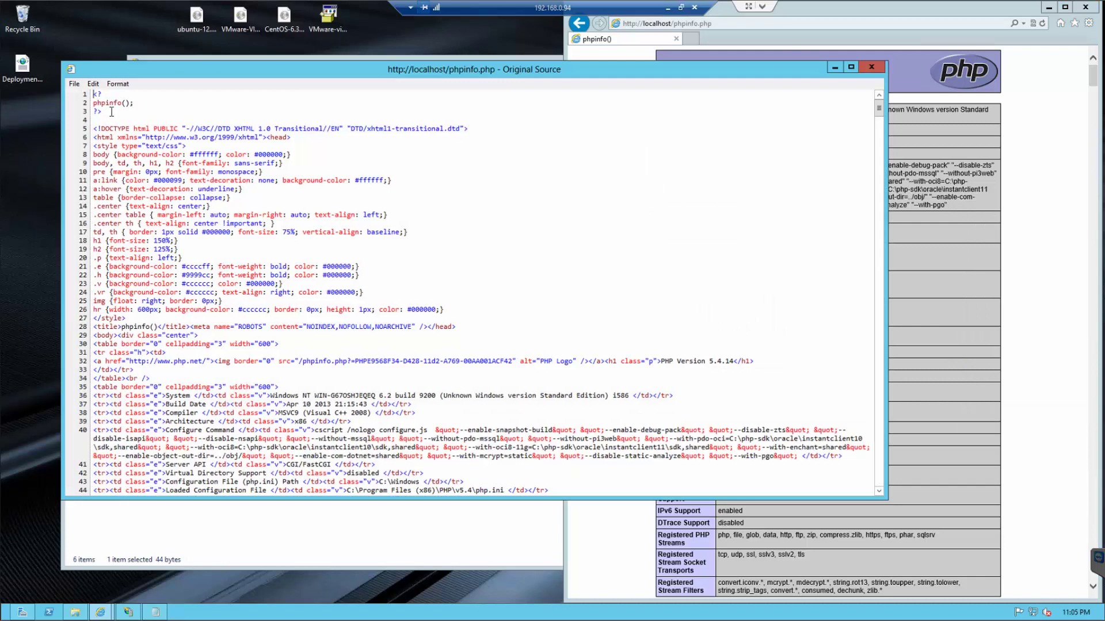
drag(101, 110, 126, 111)
click(114, 113)
click(75, 612)
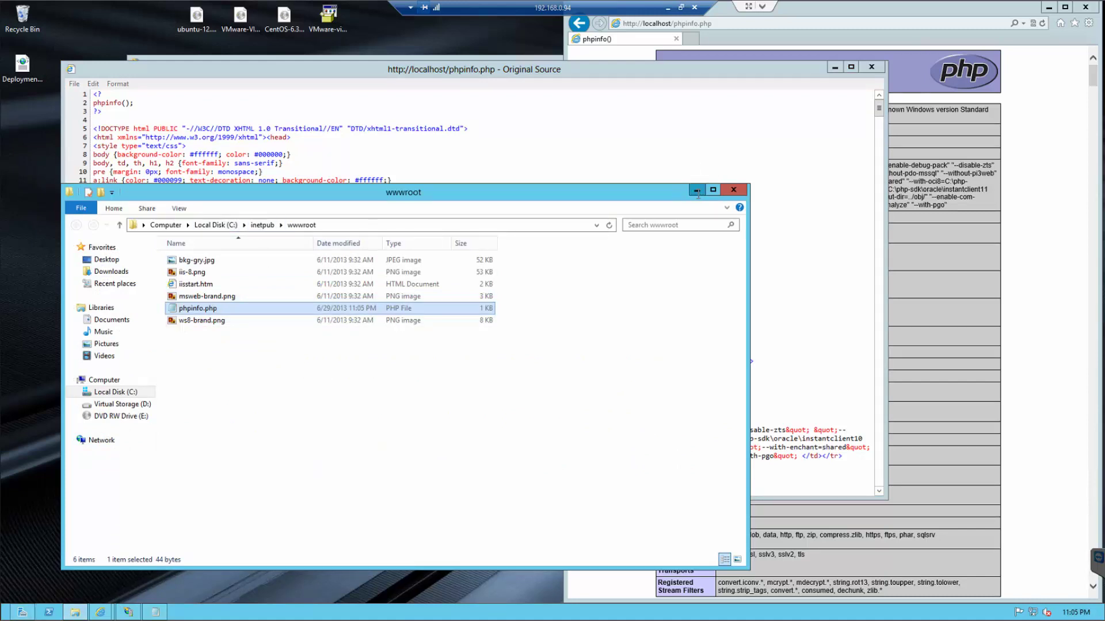
- Minimize wwwroot and browse a new Explorer window to C:\Program Files (x86)\PHP\v5.4
click(697, 190)
right_click(75, 612)
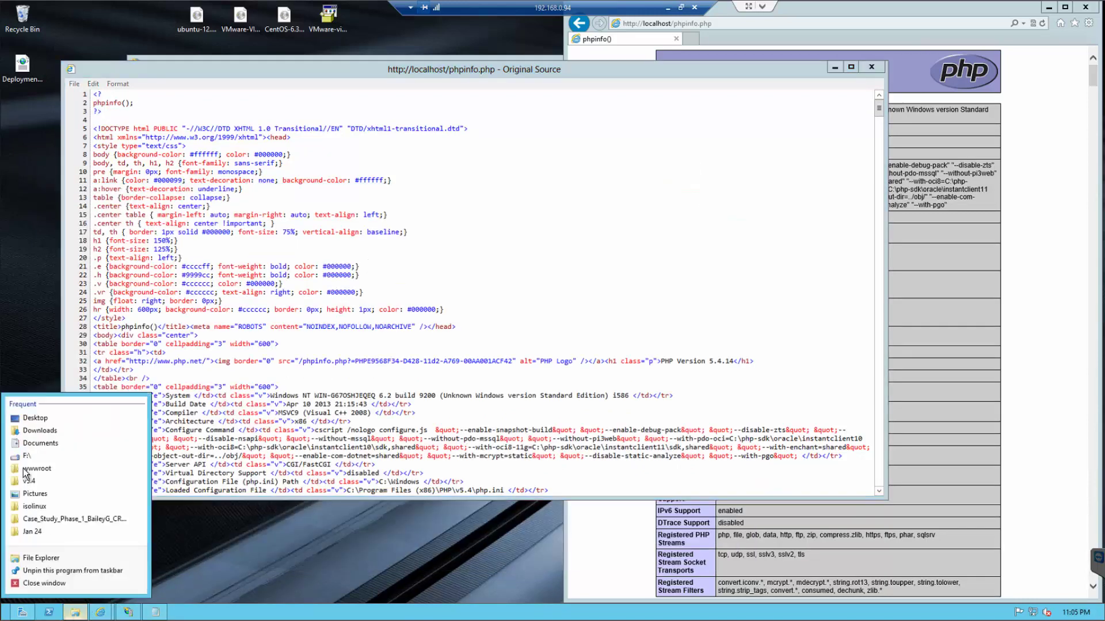
click(60, 423)
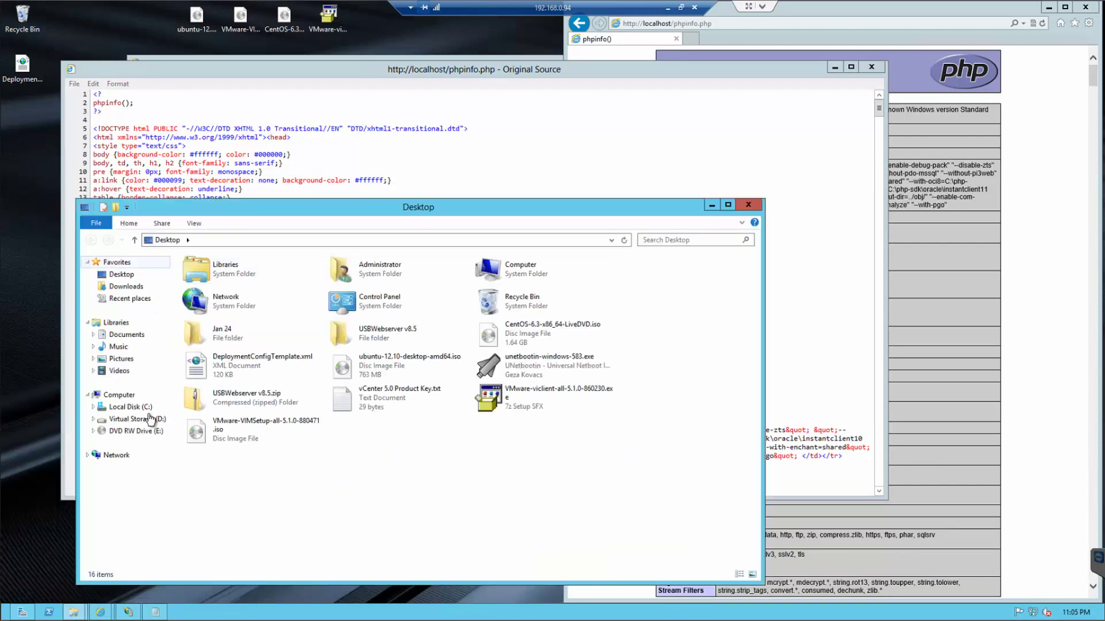
click(131, 407)
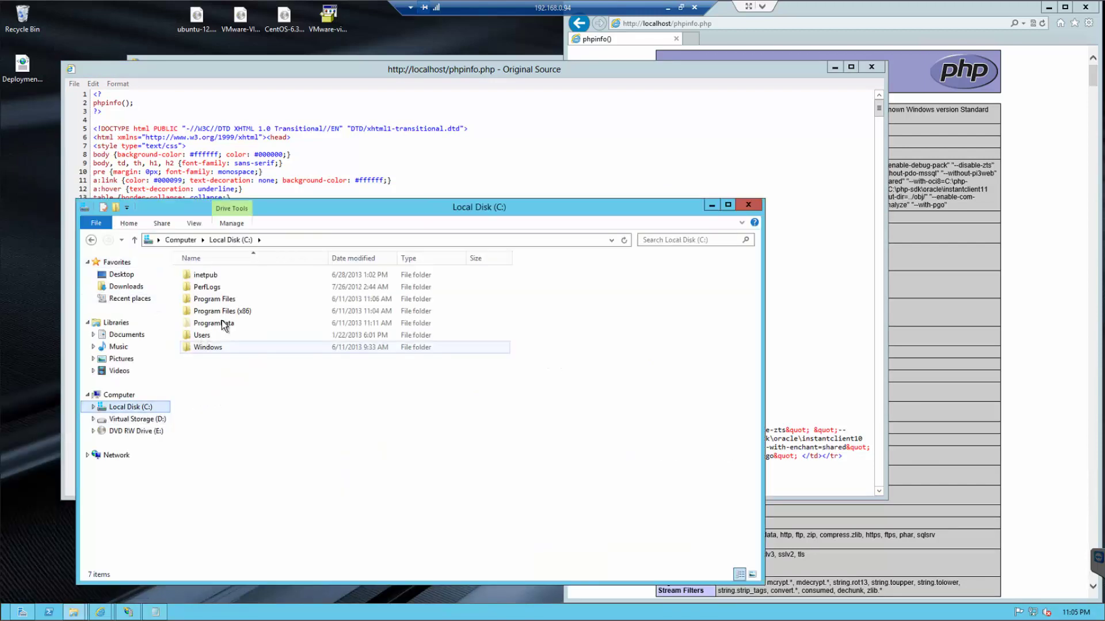
click(246, 315)
double_click(246, 315)
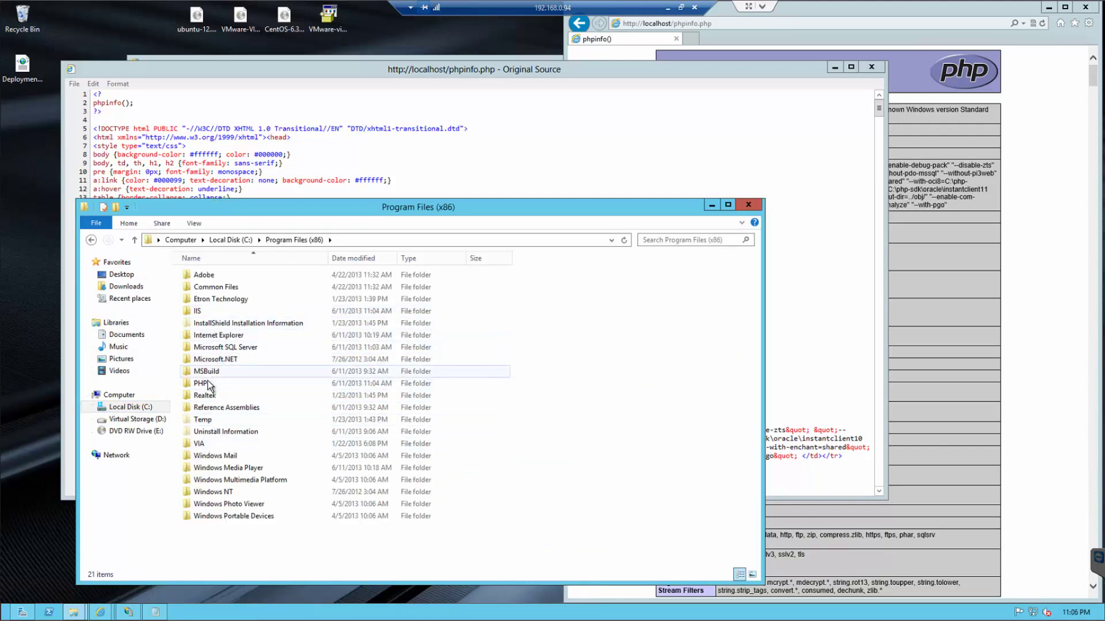
click(206, 383)
double_click(205, 383)
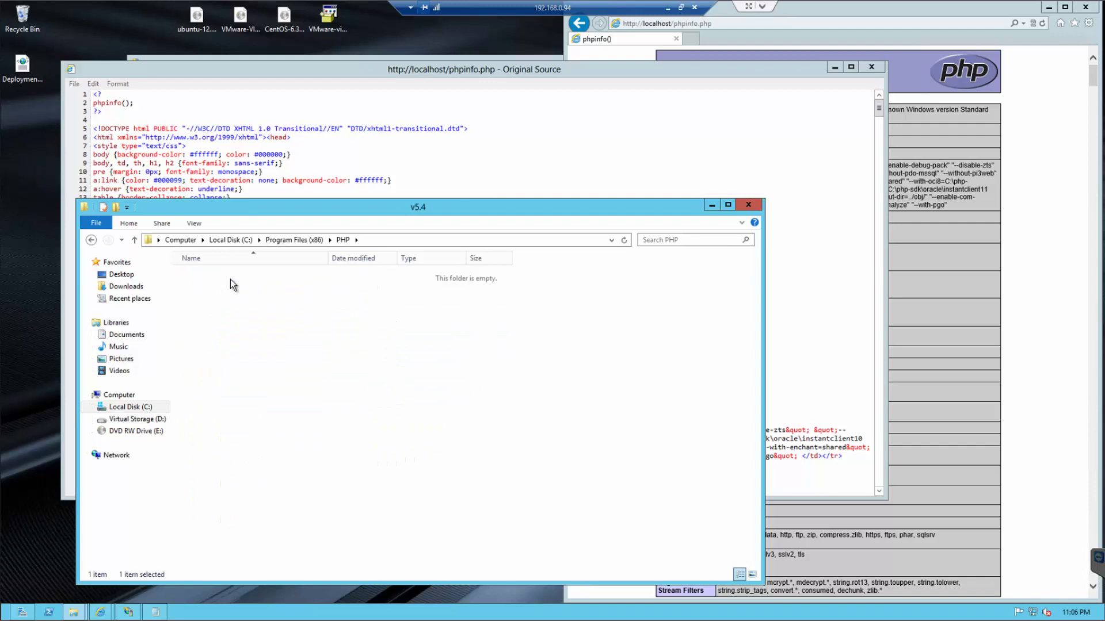
double_click(230, 277)
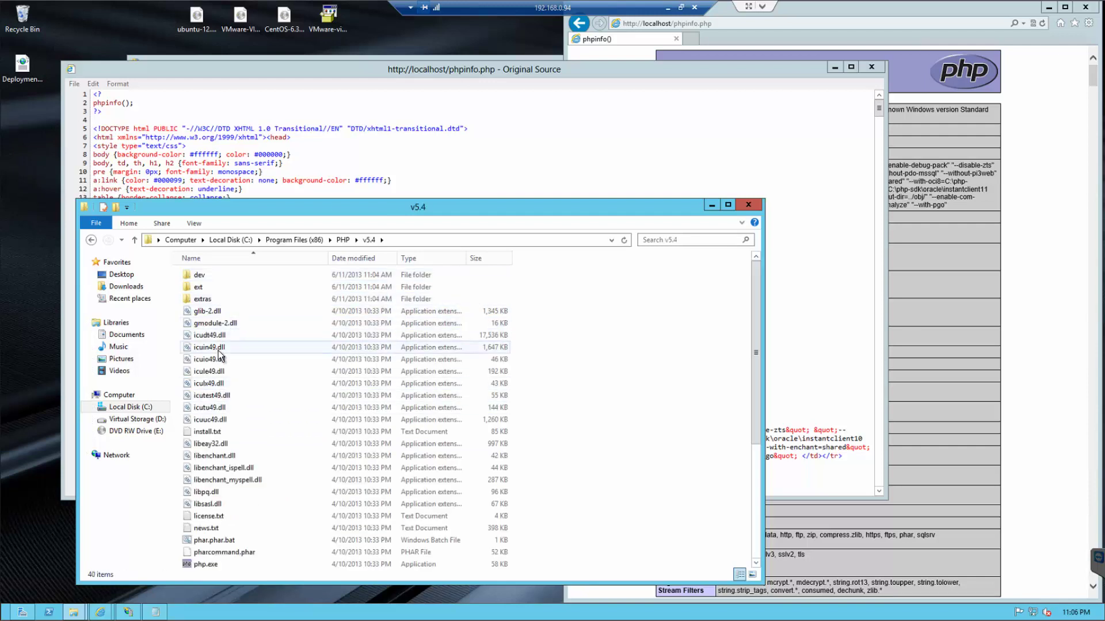
scroll(210, 403, down, 3)
- Open php.ini in Notepad and find the first occurrence of 'short'
double_click(205, 489)
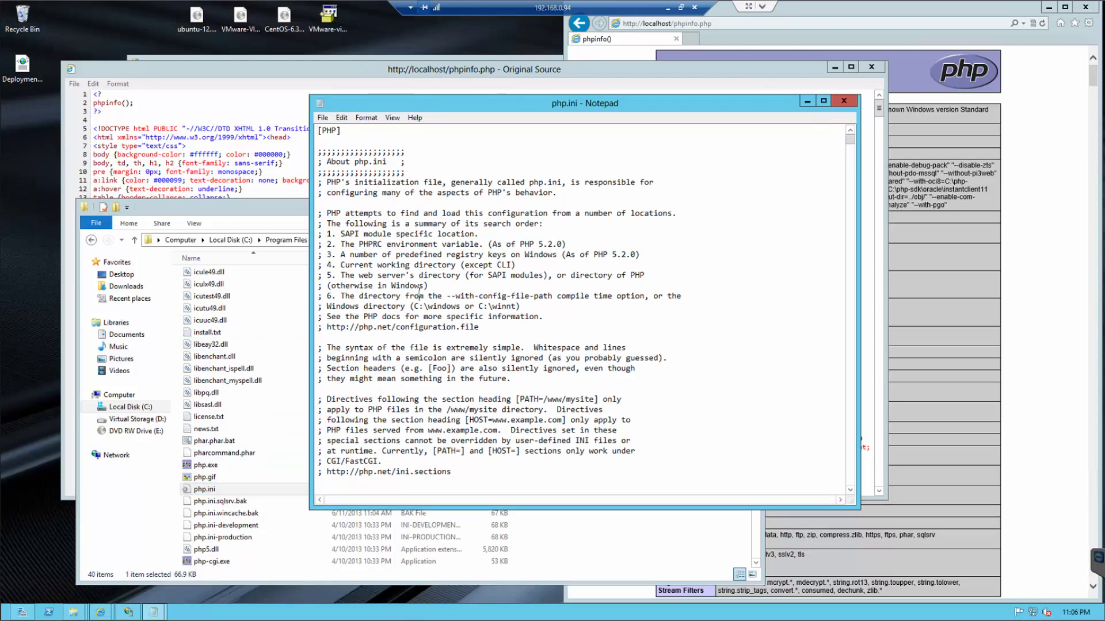
key(ctrl+f)
text(short)
click(522, 222)
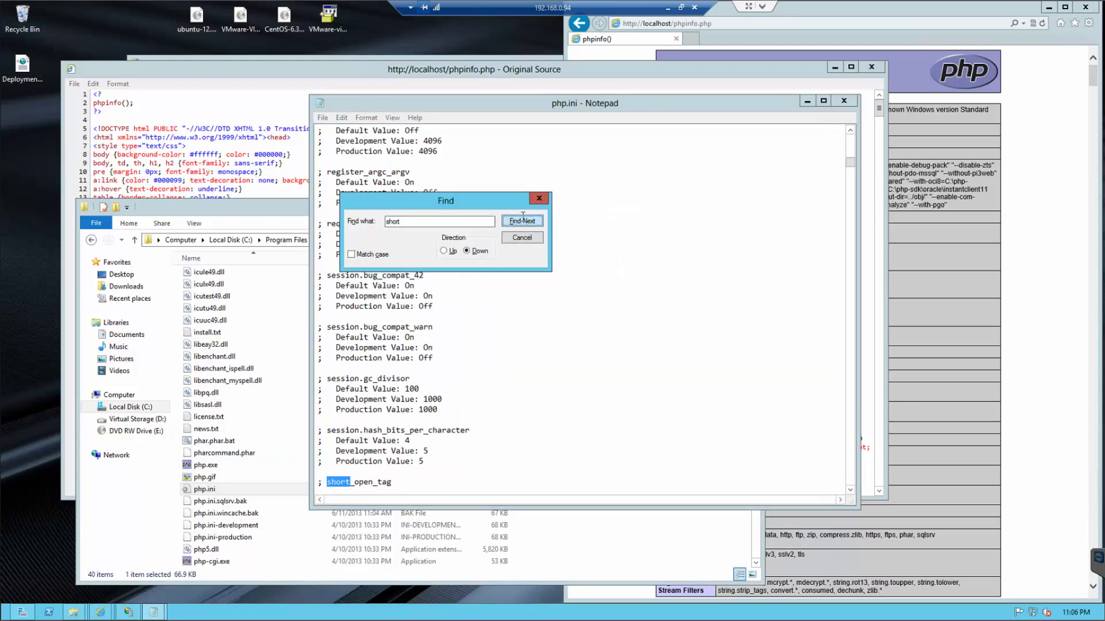
click(538, 198)
scroll(476, 269, down, 3)
scroll(476, 269, down, 1)
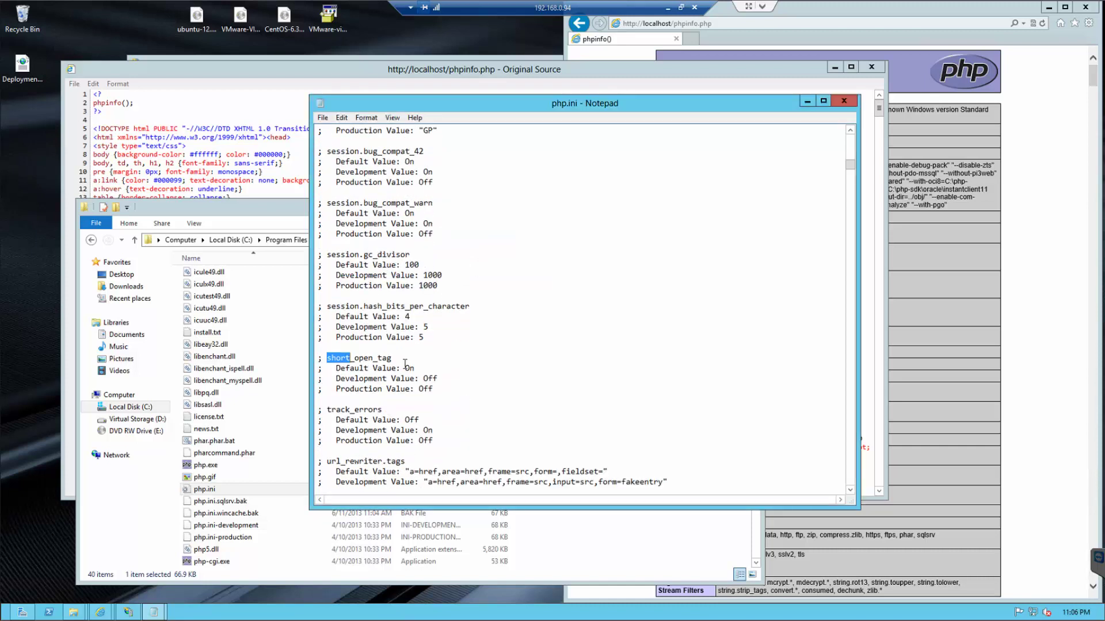
click(373, 360)
scroll(374, 363, down, 1)
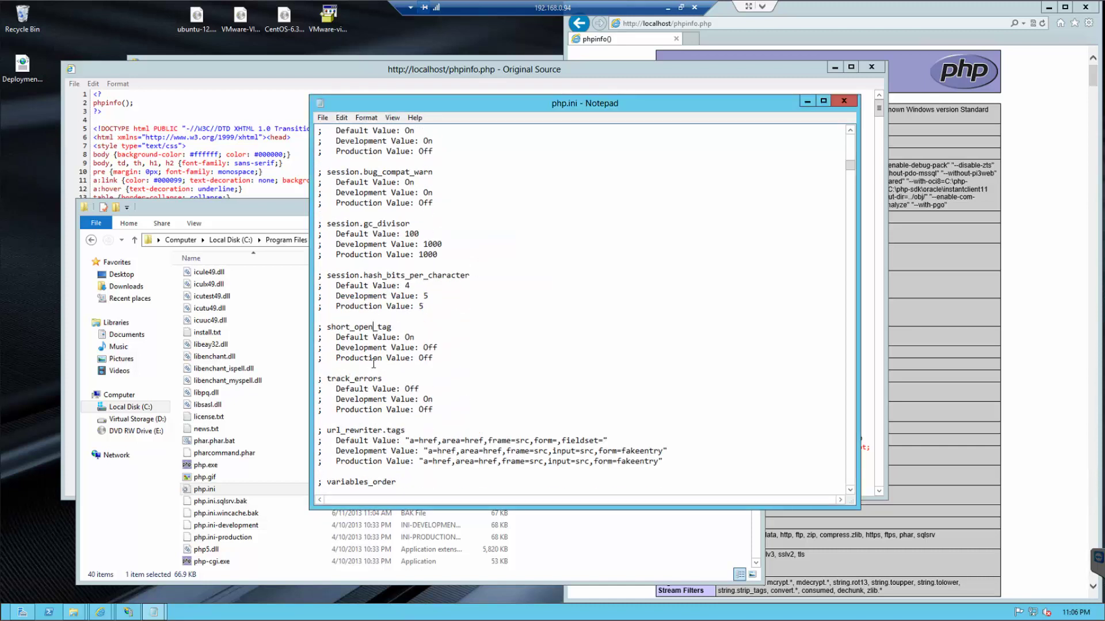
- Search 'short' repeatedly until reaching the short_open_tag = Off line
key(ctrl+f)
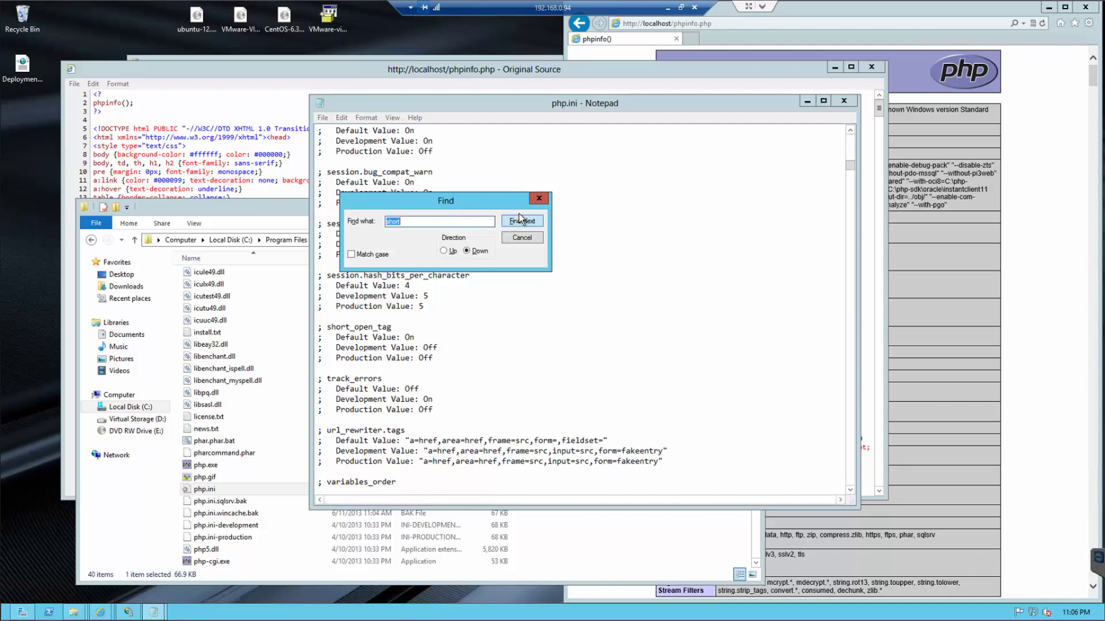
click(522, 222)
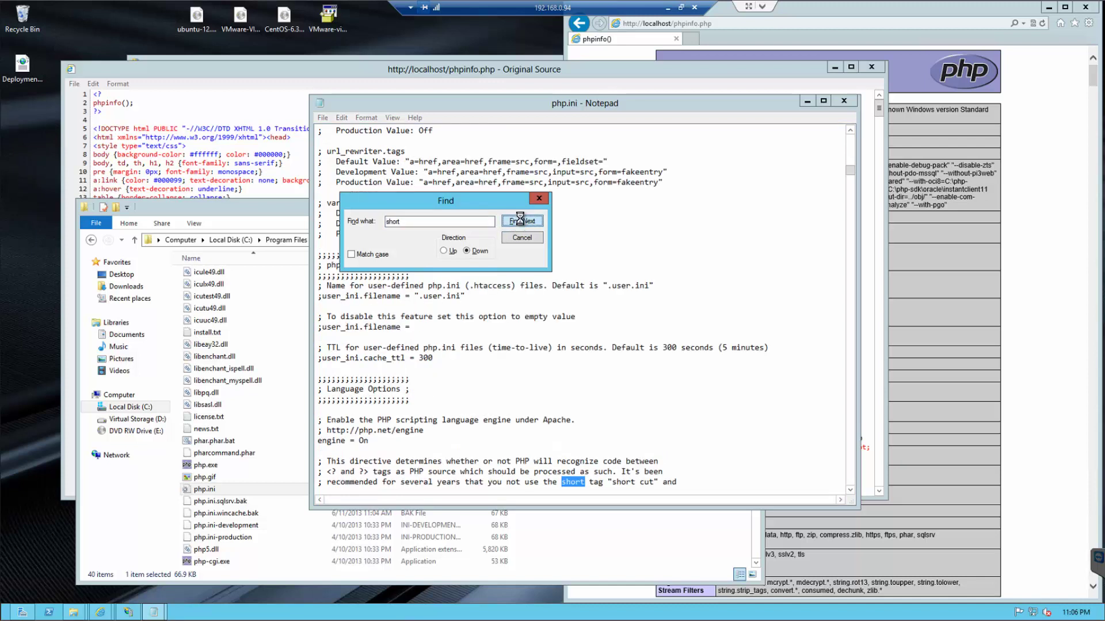
click(521, 222)
click(521, 222)
click(521, 222)
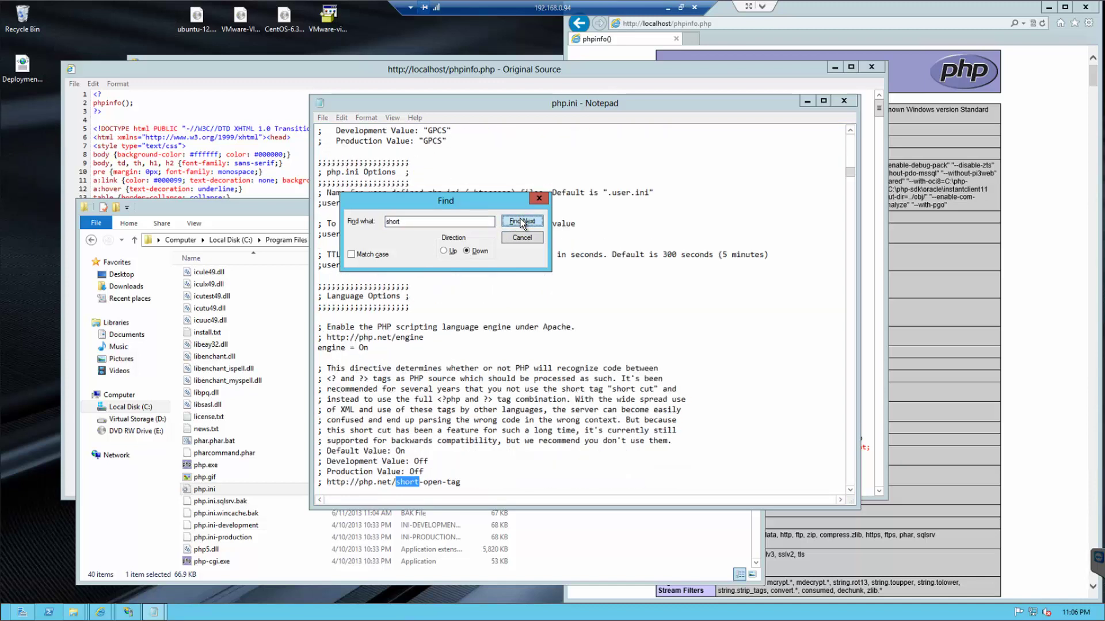
click(522, 222)
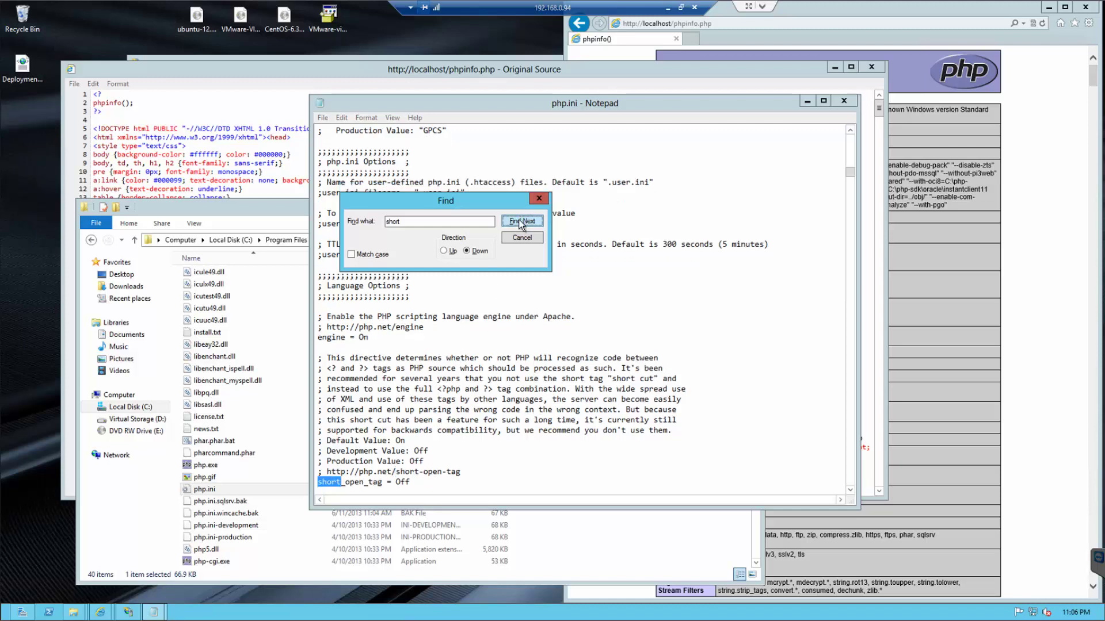
click(539, 199)
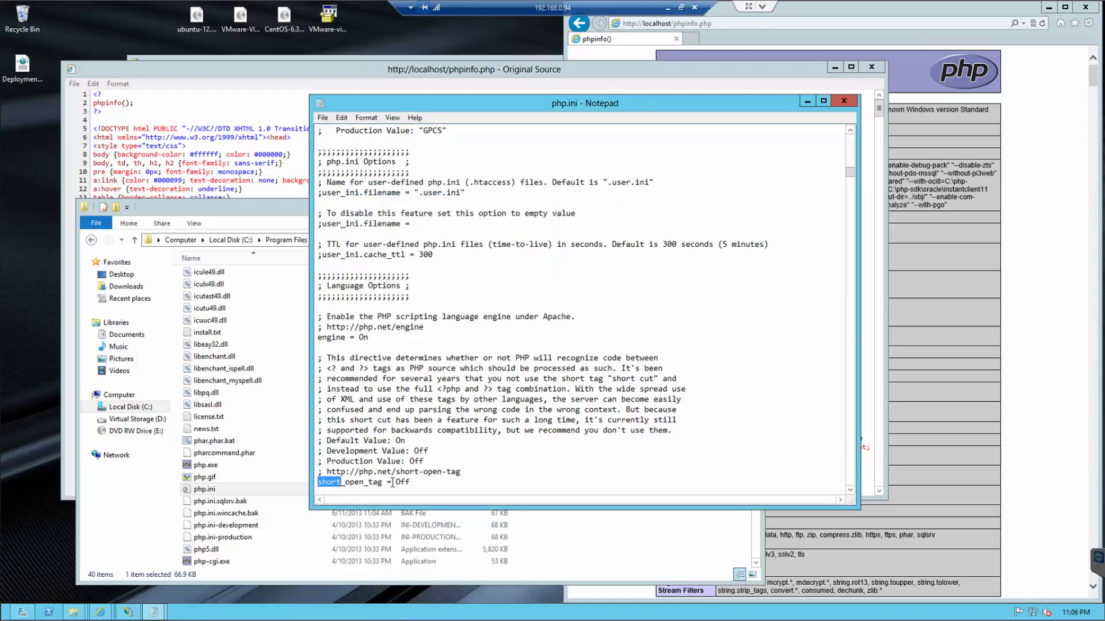
- Select the Off value on the short_open_tag line under Language Options to replace it with On
drag(396, 482, 414, 483)
drag(322, 441, 413, 441)
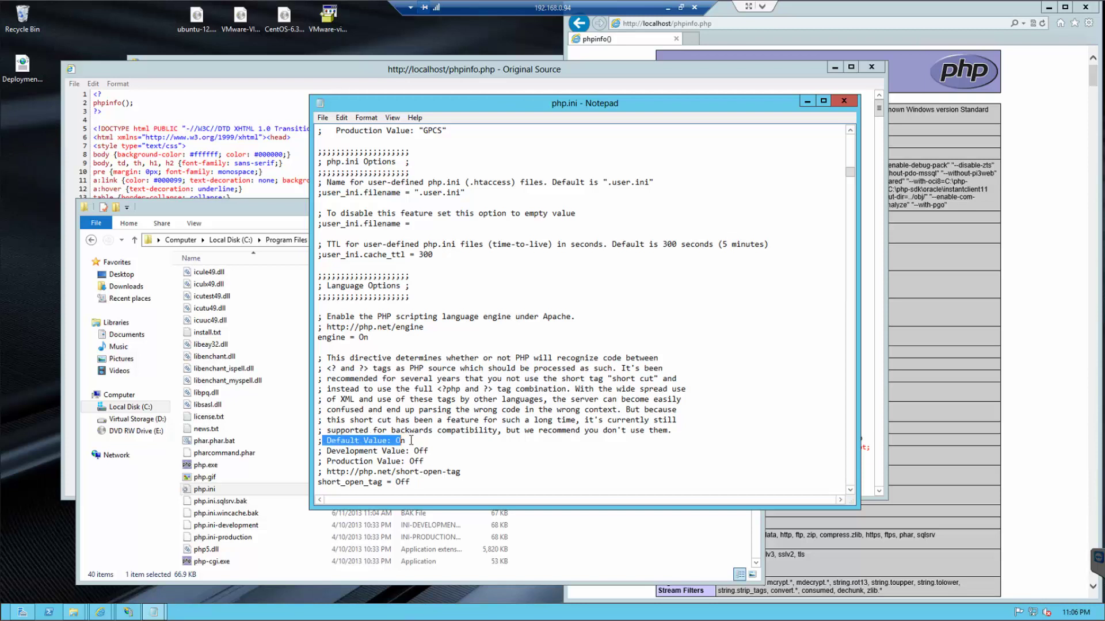
click(401, 490)
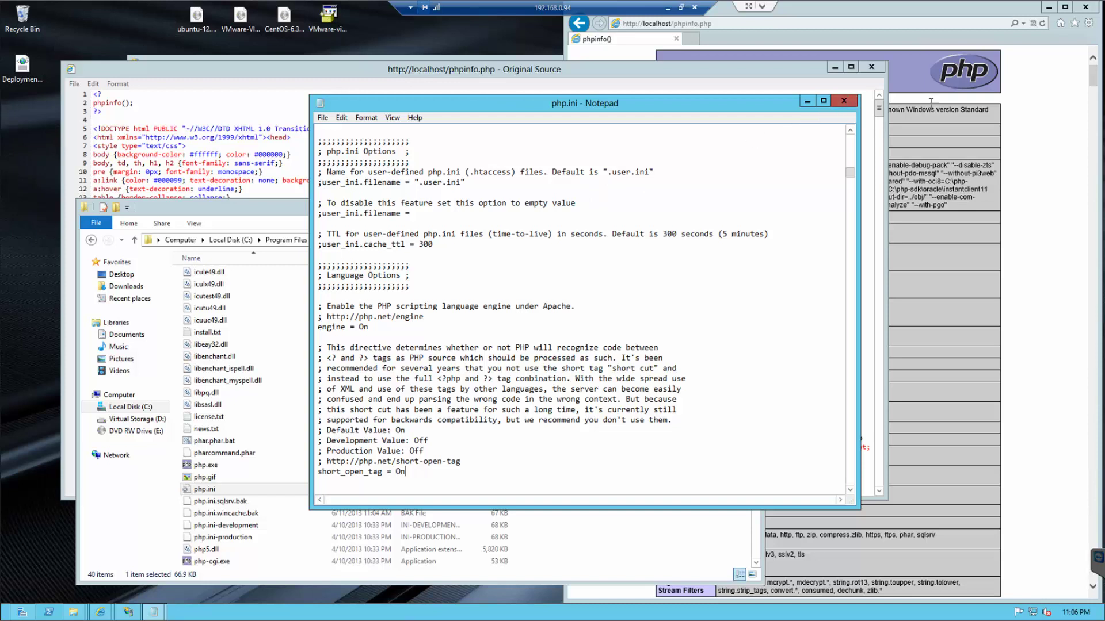
- Save php.ini with short_open_tag = On, reload the phpinfo page and view its source
click(843, 101)
click(1042, 25)
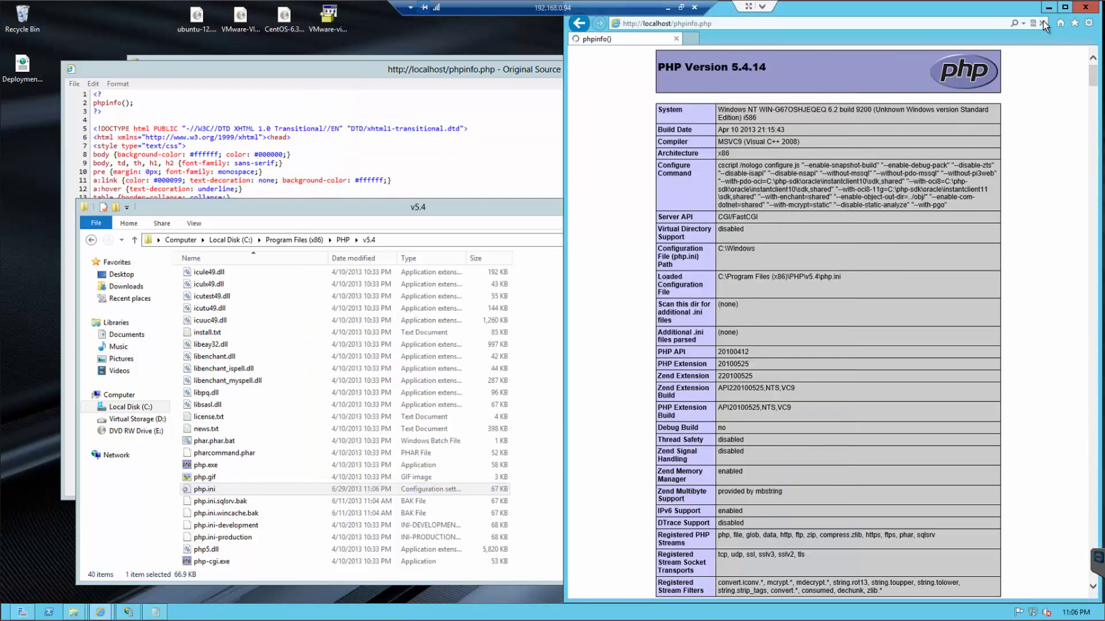
right_click(636, 195)
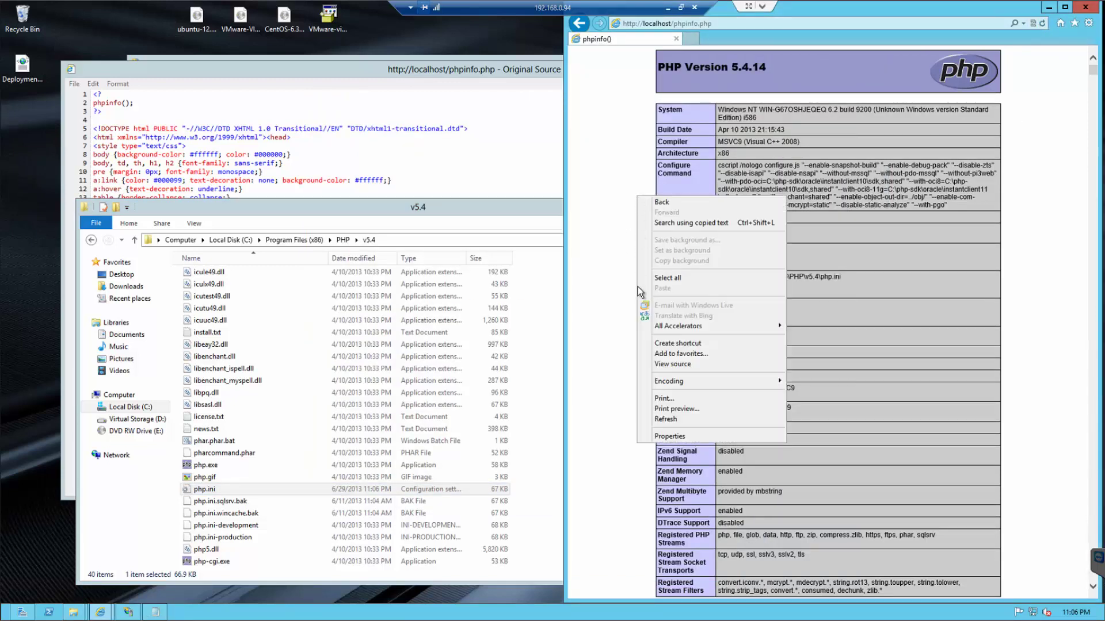
click(691, 364)
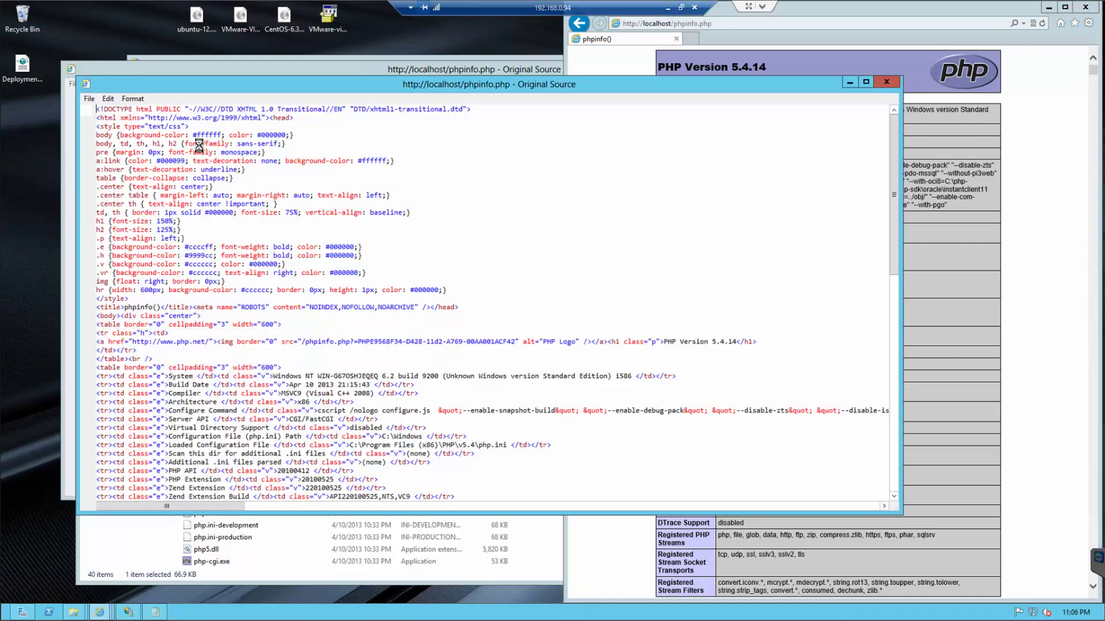
- Check that the top of the source no longer shows raw short-tag code, then close the source windows
drag(109, 109, 259, 482)
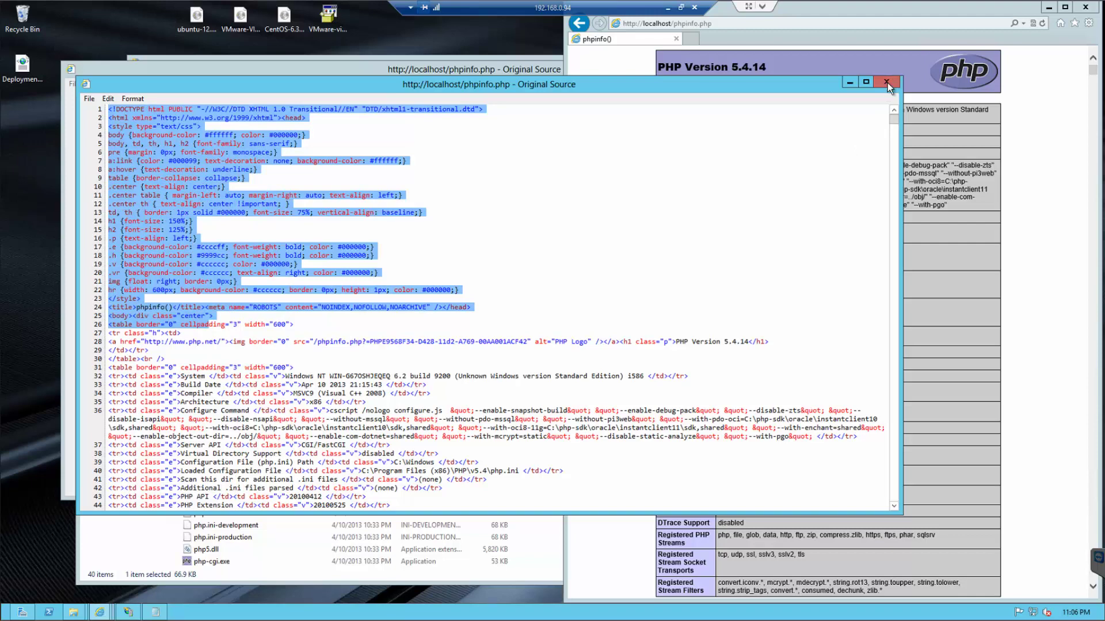
click(758, 105)
key(alt+Tab)
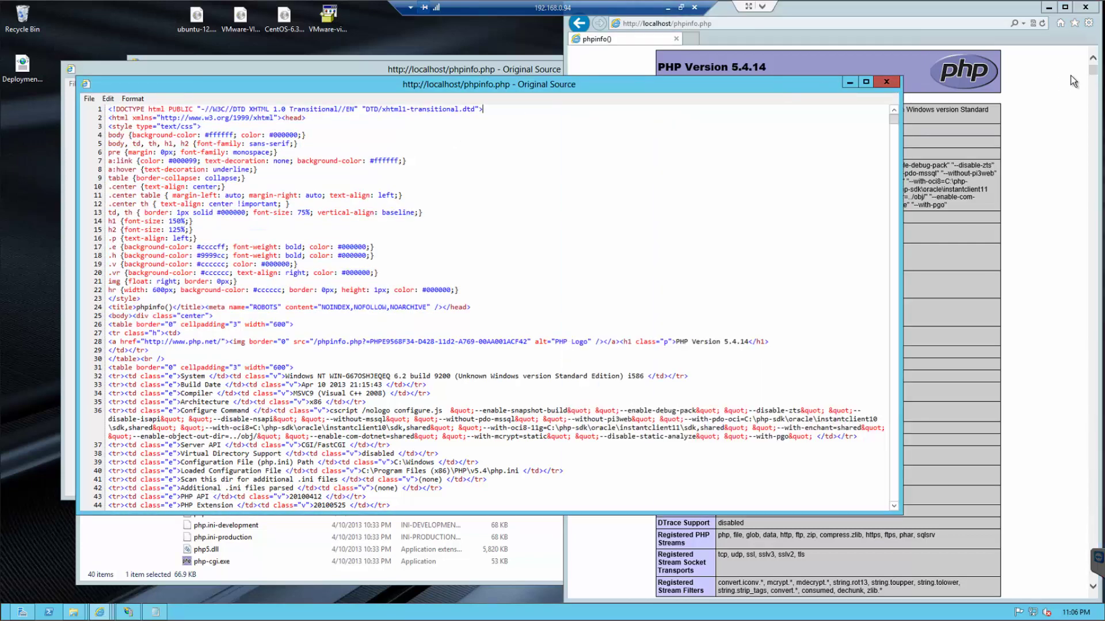
key(alt+F4)
drag(1093, 80, 1095, 296)
scroll(1095, 297, down, 5)
scroll(1070, 156, up, 20)
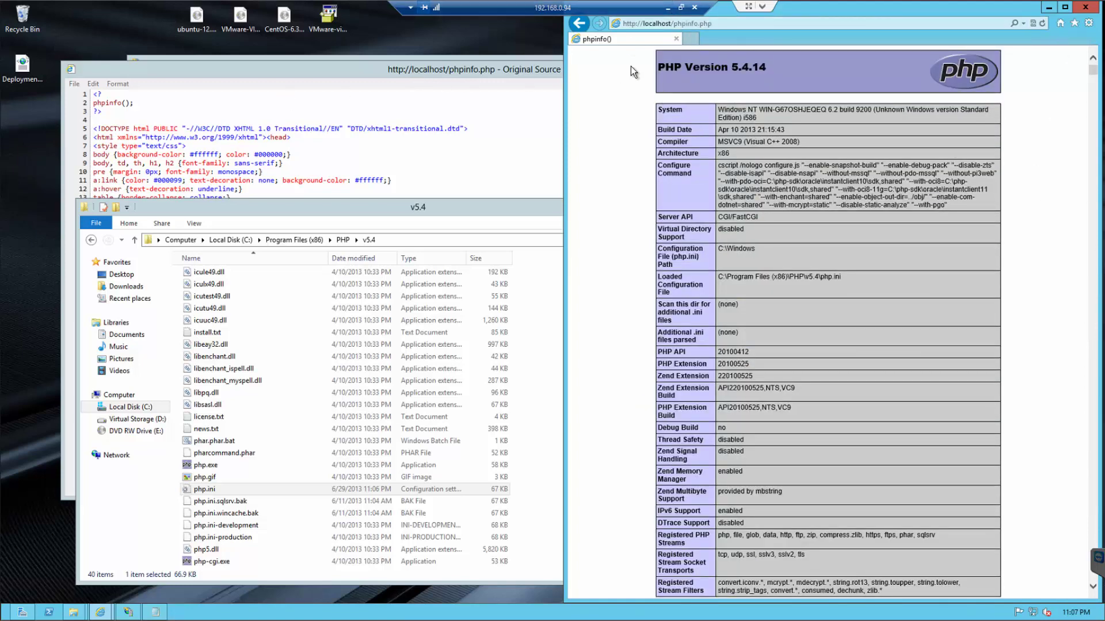
drag(602, 69, 606, 70)
- Search Google for 'phpmyadmin' in a new browser tab
click(873, 66)
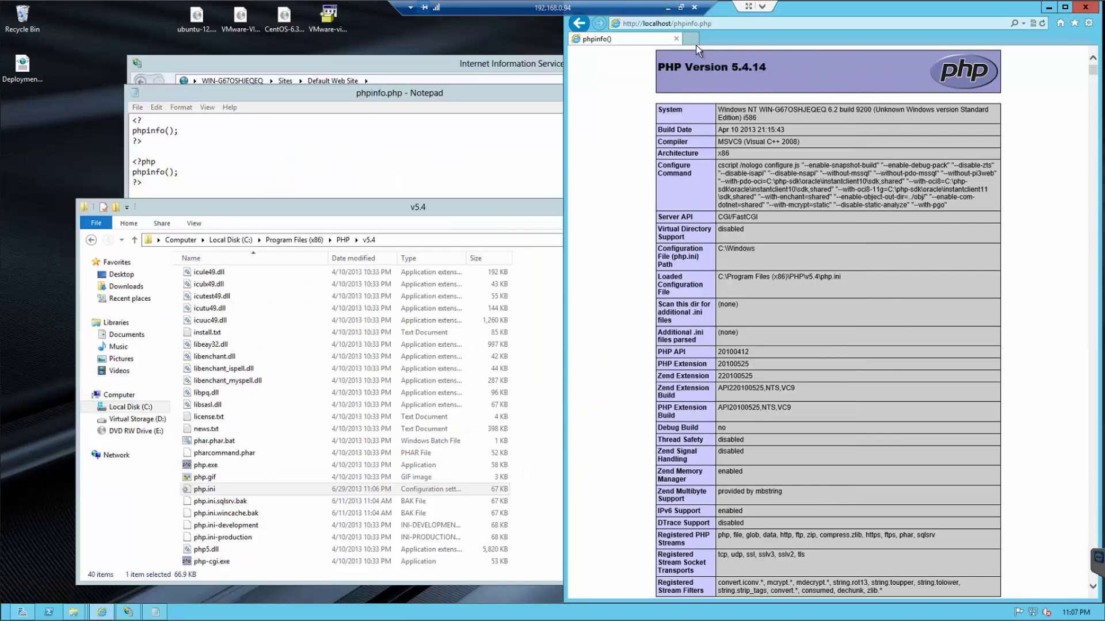
click(695, 43)
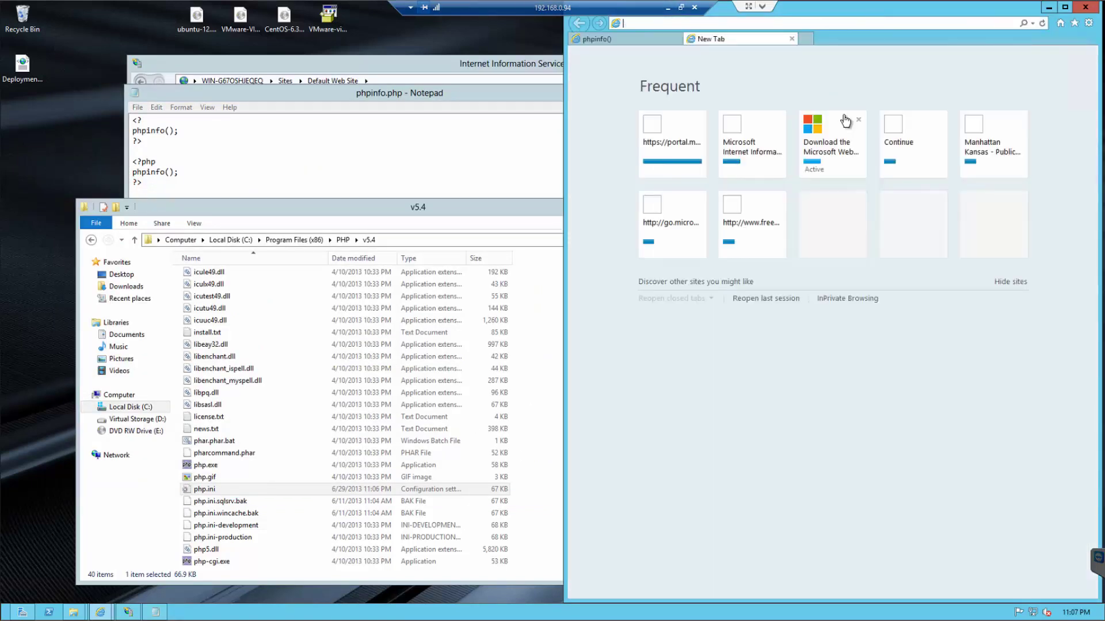
text(google.com)
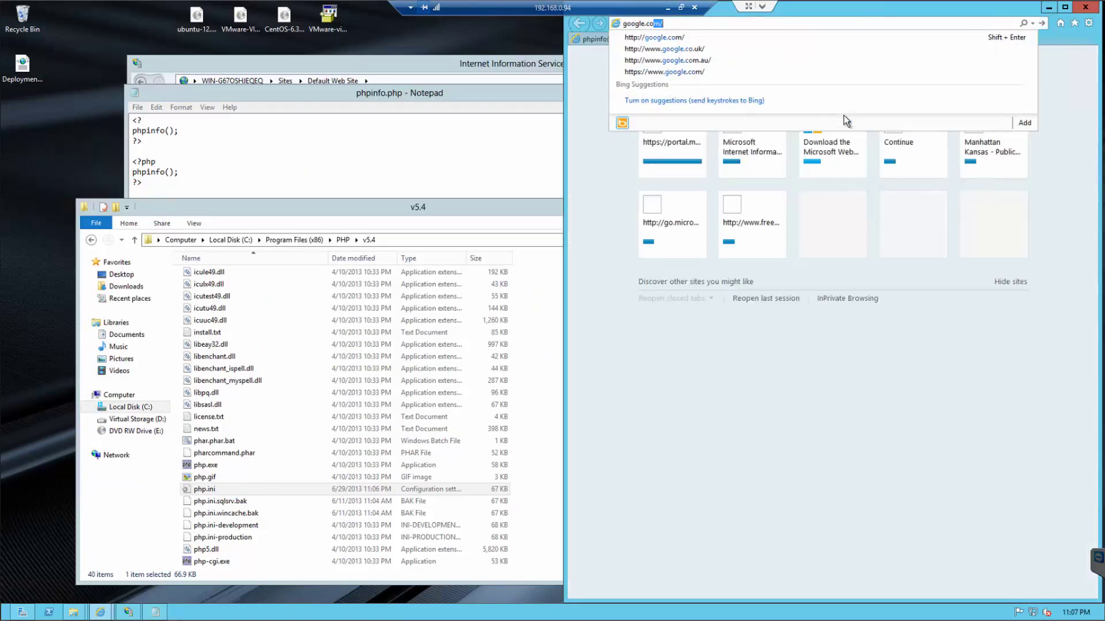
key(Return)
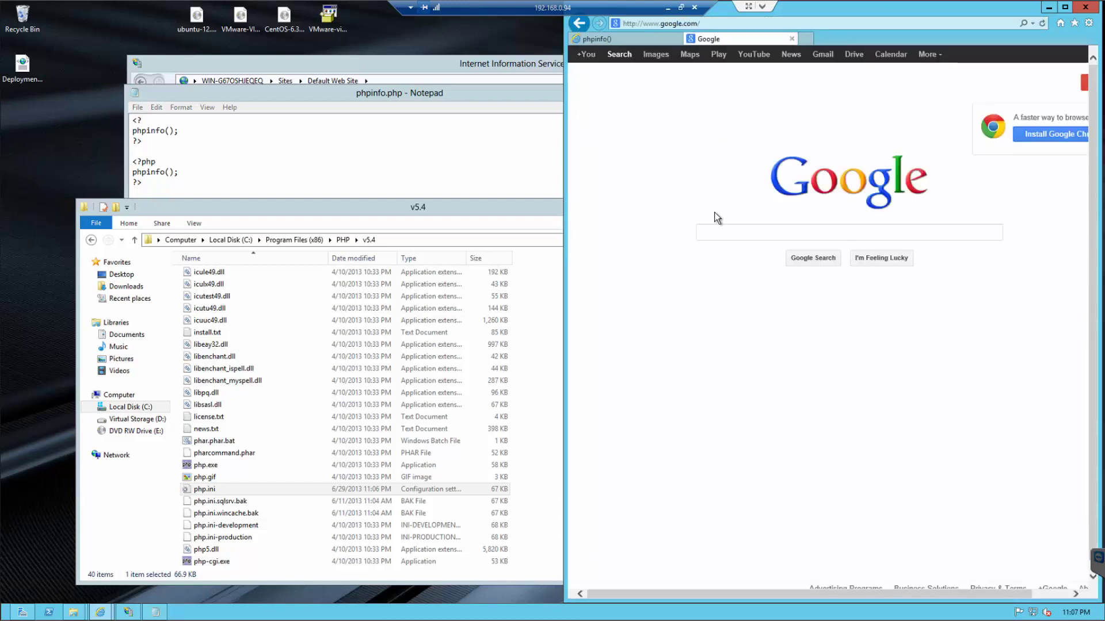
click(713, 252)
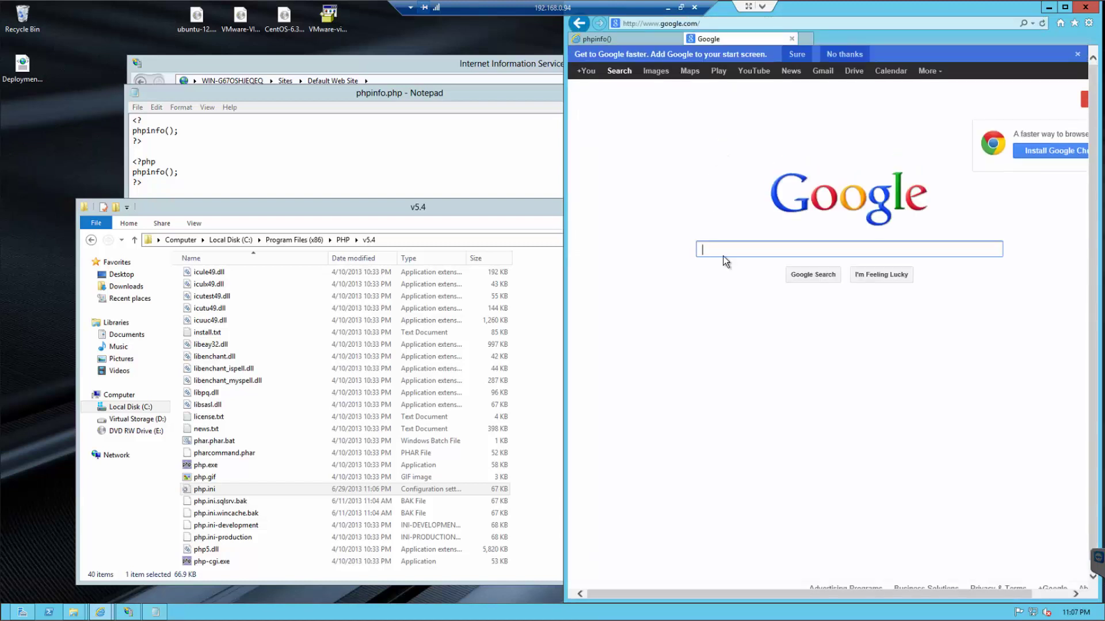
text(phpmyadmin)
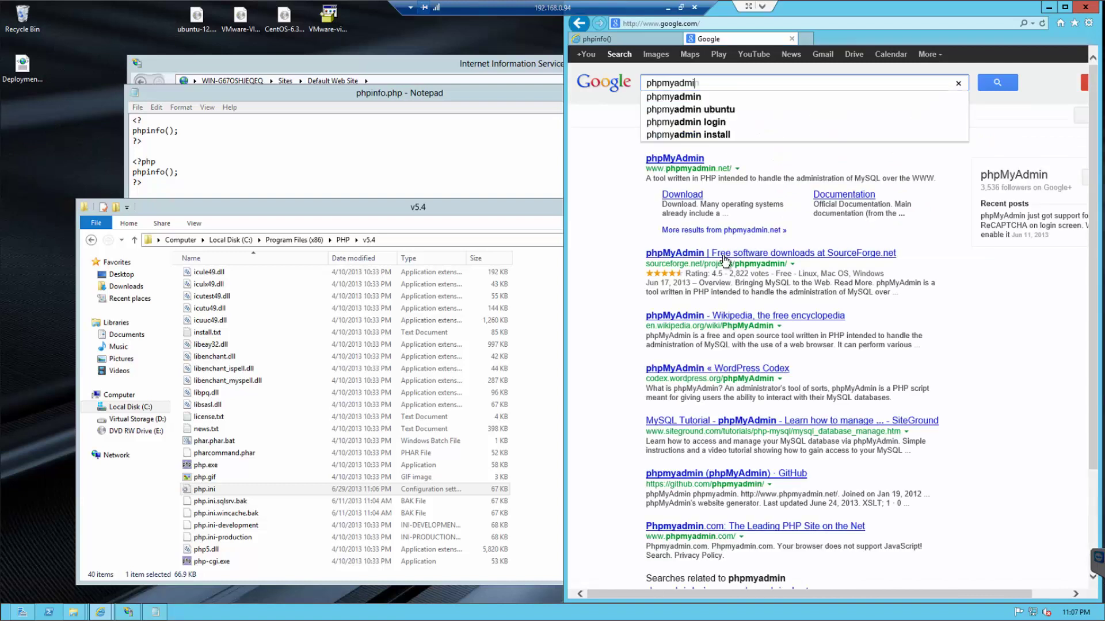
key(Return)
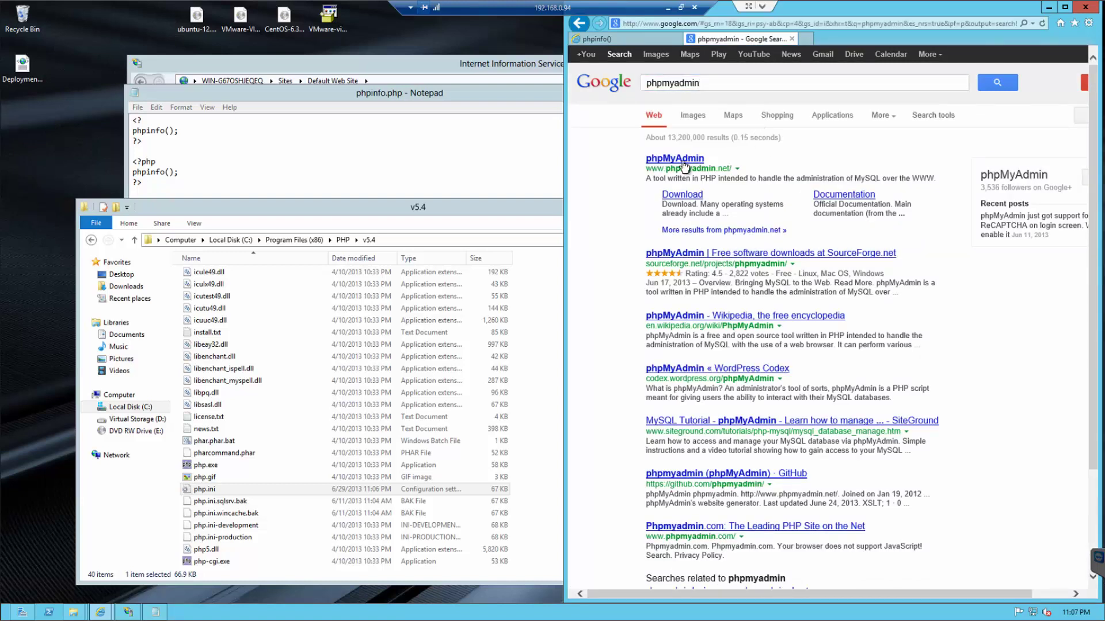
- Download phpMyAdmin 4.0.4 from phpmyadmin.net, choosing to open the zip
click(684, 162)
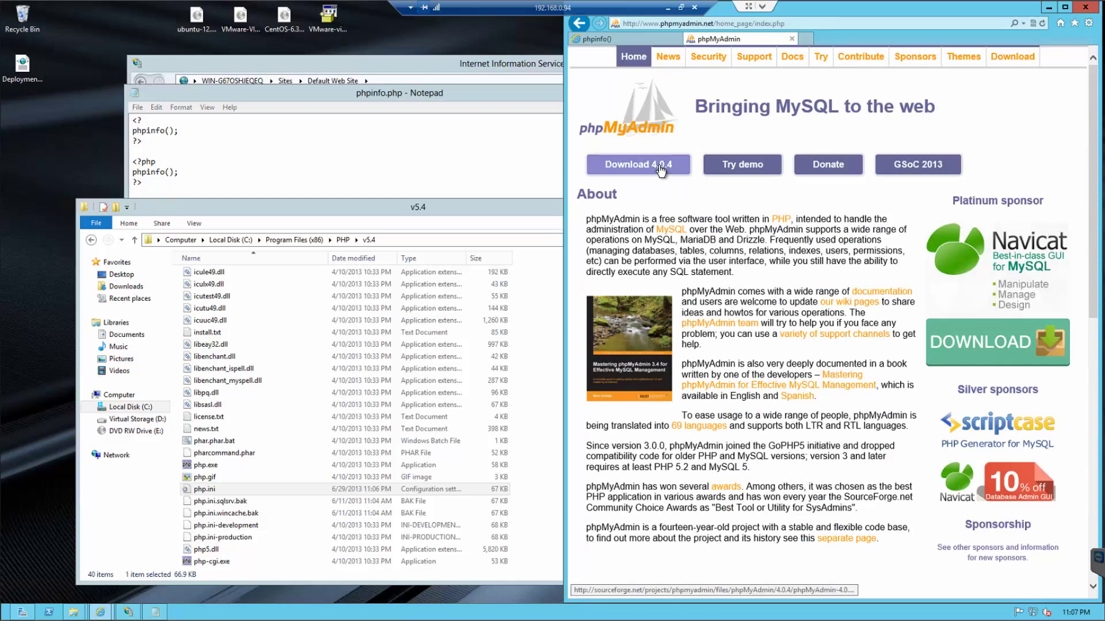
click(663, 169)
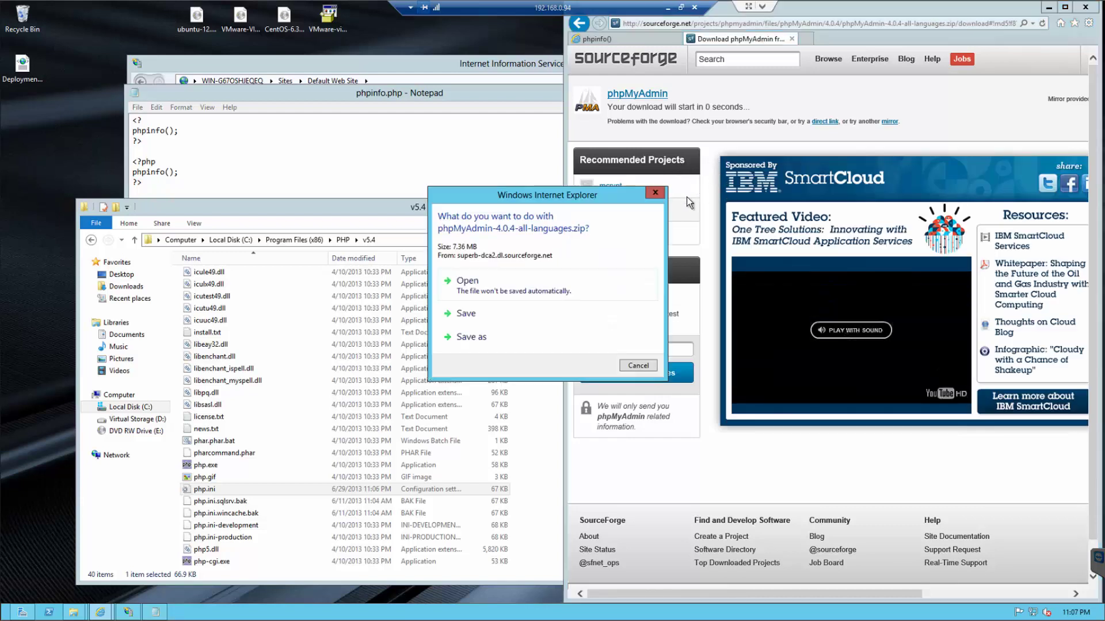
click(481, 283)
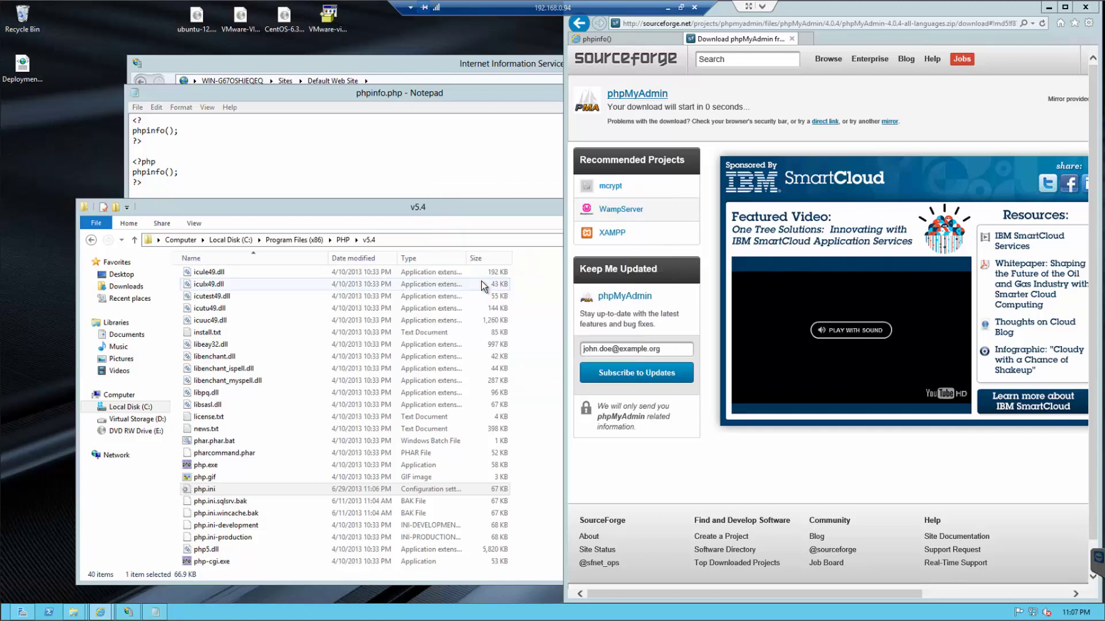
- Close the phpinfo.php Notepad and PHP v5.4 windows and bring up the wwwroot folder
click(365, 94)
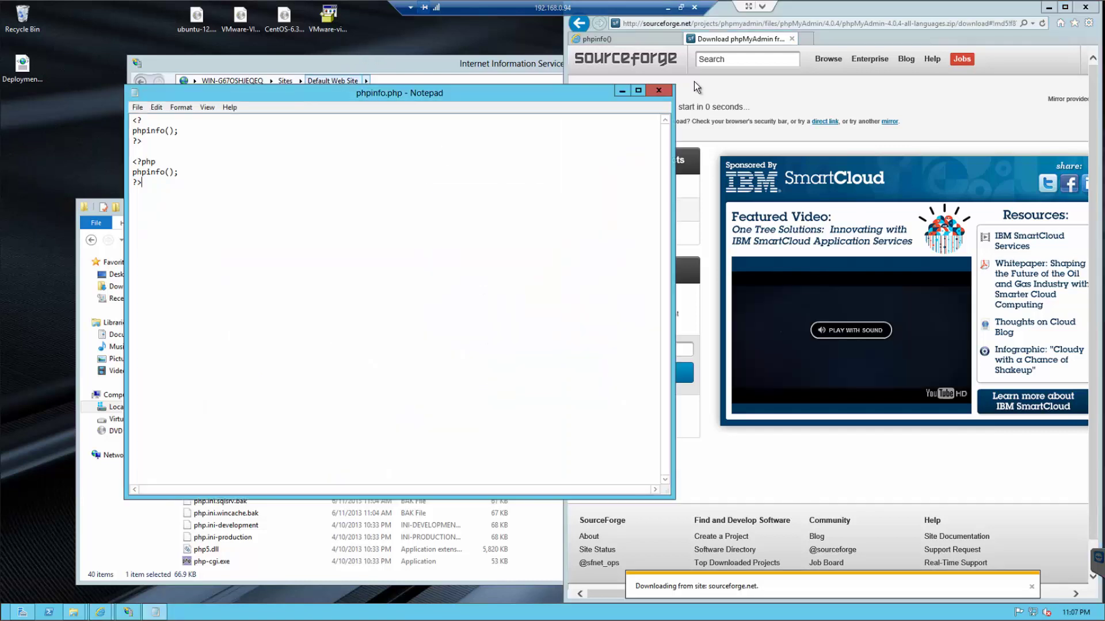
click(659, 91)
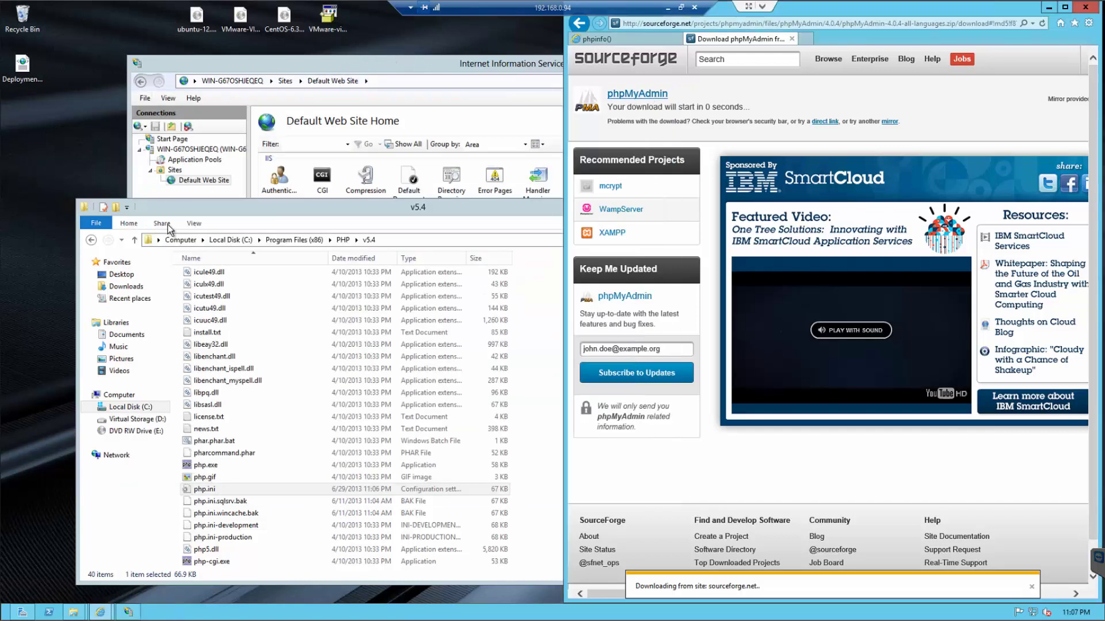
click(442, 208)
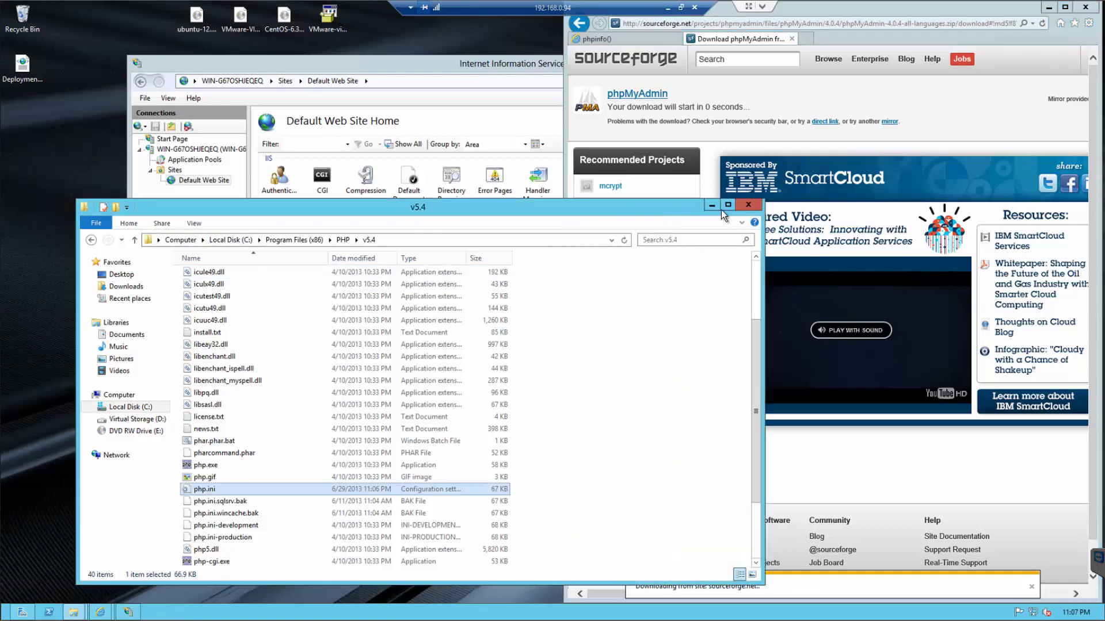
click(756, 211)
click(74, 612)
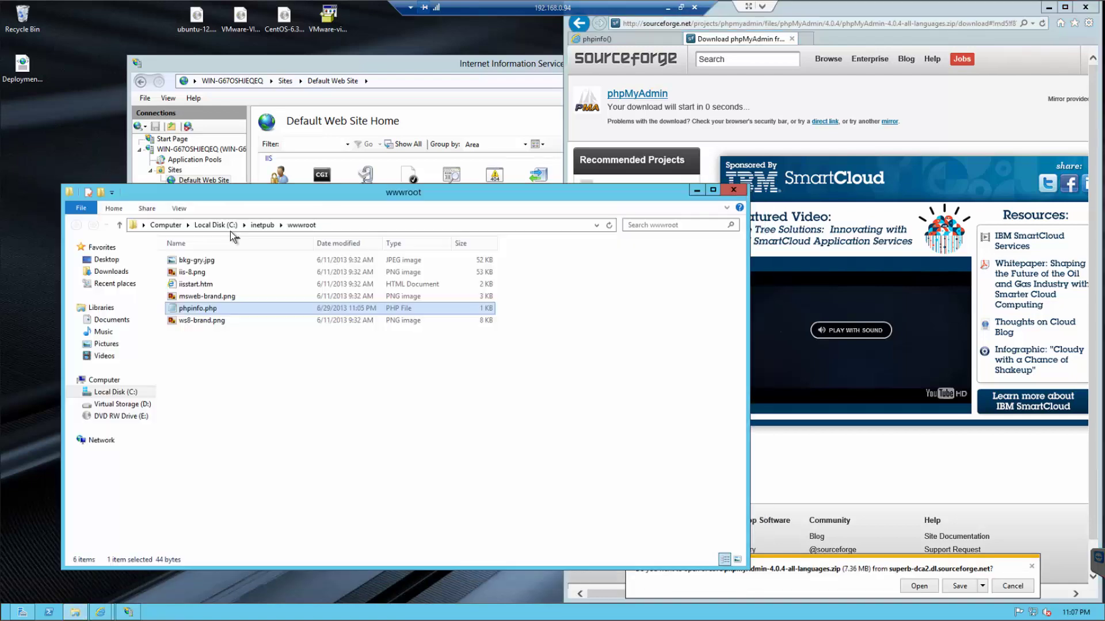
mouse_move(299, 215)
mouse_down()
mouse_move(270, 233)
mouse_move(290, 220)
mouse_up()
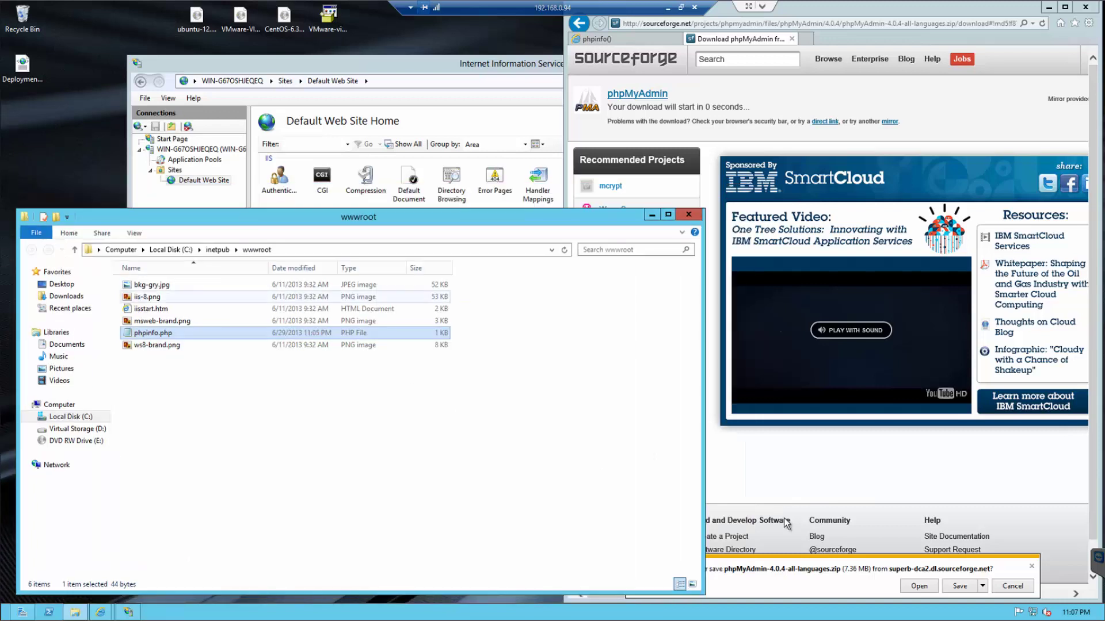
- Open the downloaded zip's phpMyAdmin-4.0.4-all-languages folder and select all 103 items
click(916, 588)
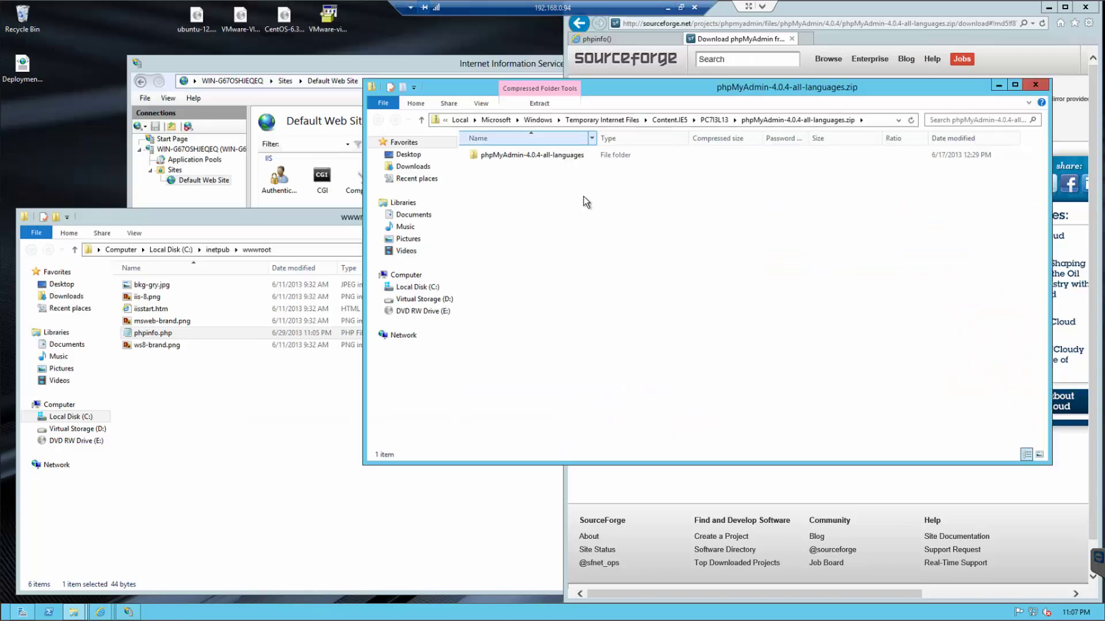
click(522, 157)
double_click(522, 157)
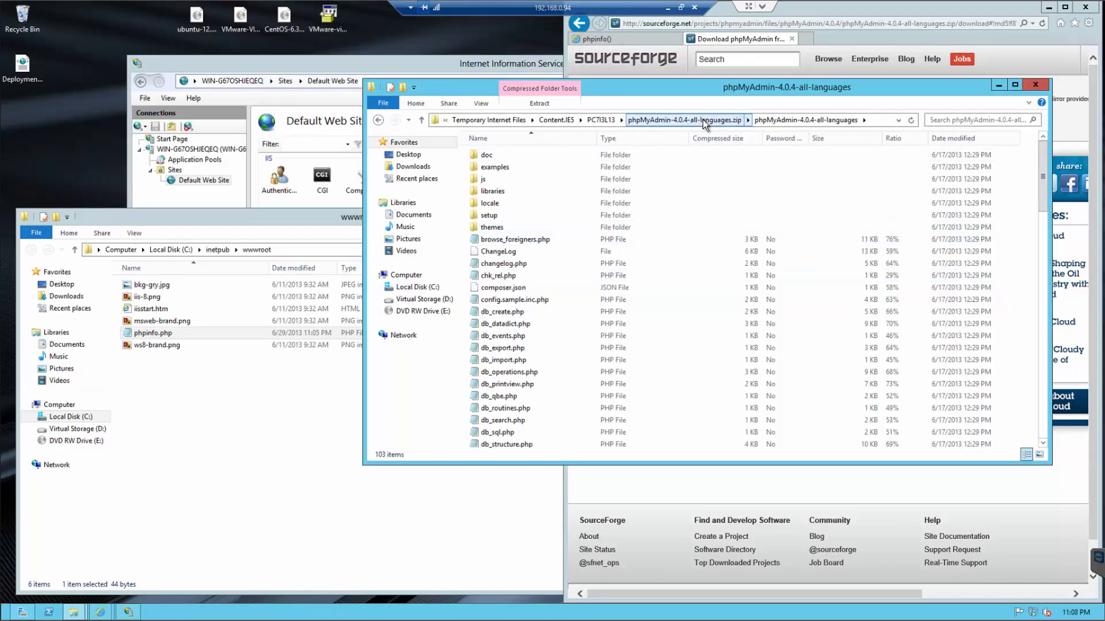
click(514, 251)
key(ctrl+a)
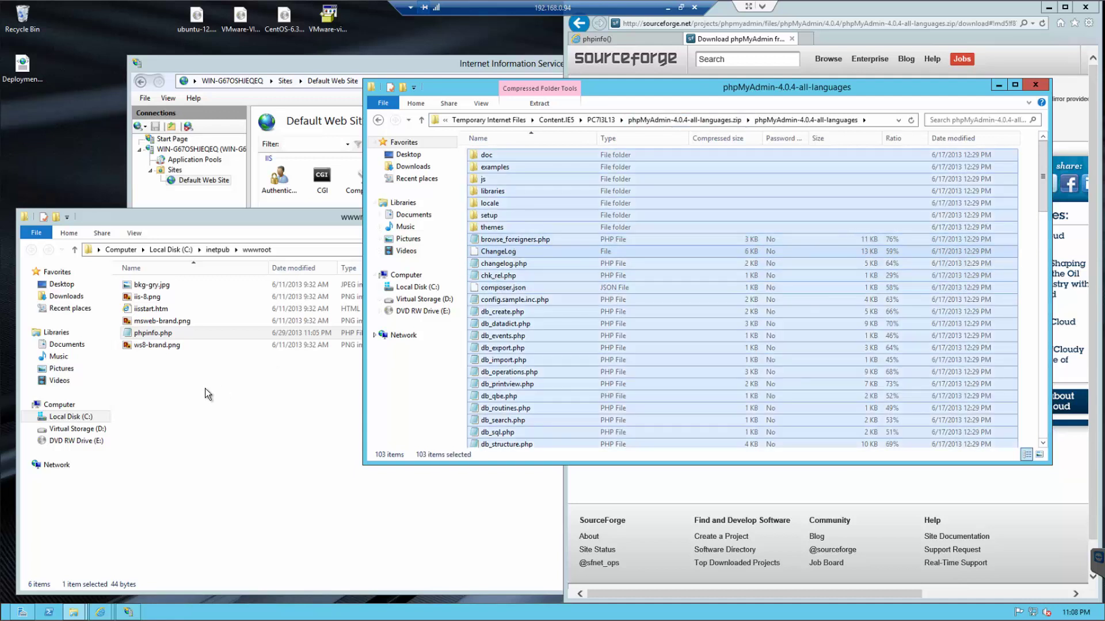
- Create a new folder named phpmyadmin inside wwwroot
click(168, 372)
right_click(168, 372)
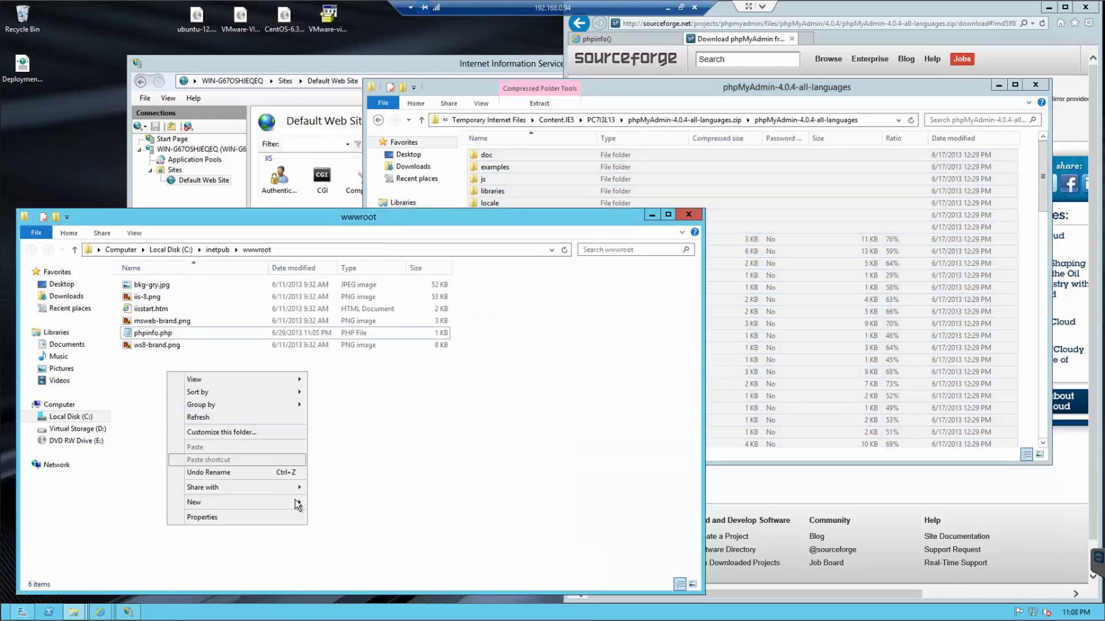
mouse_move(296, 503)
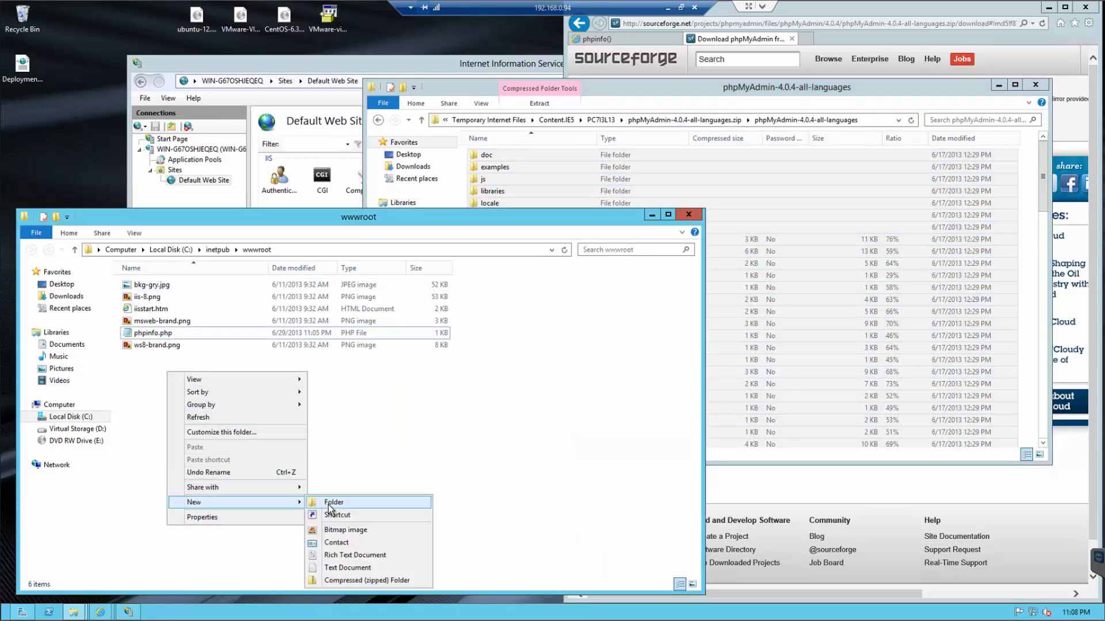
click(331, 502)
text(phpmyadmin)
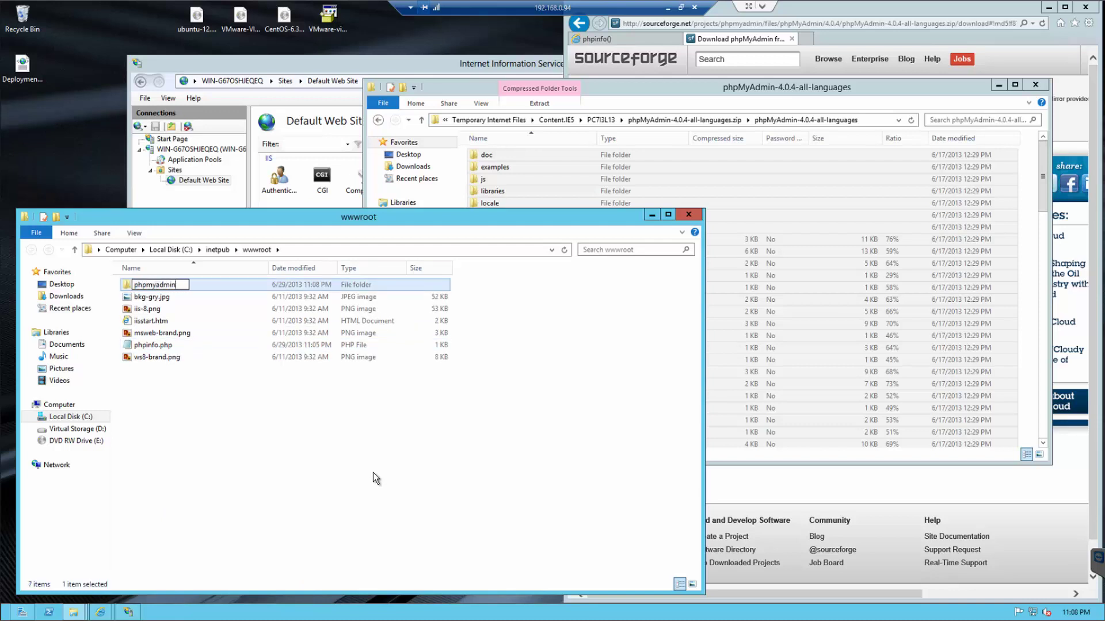
key(Return)
key(Return)
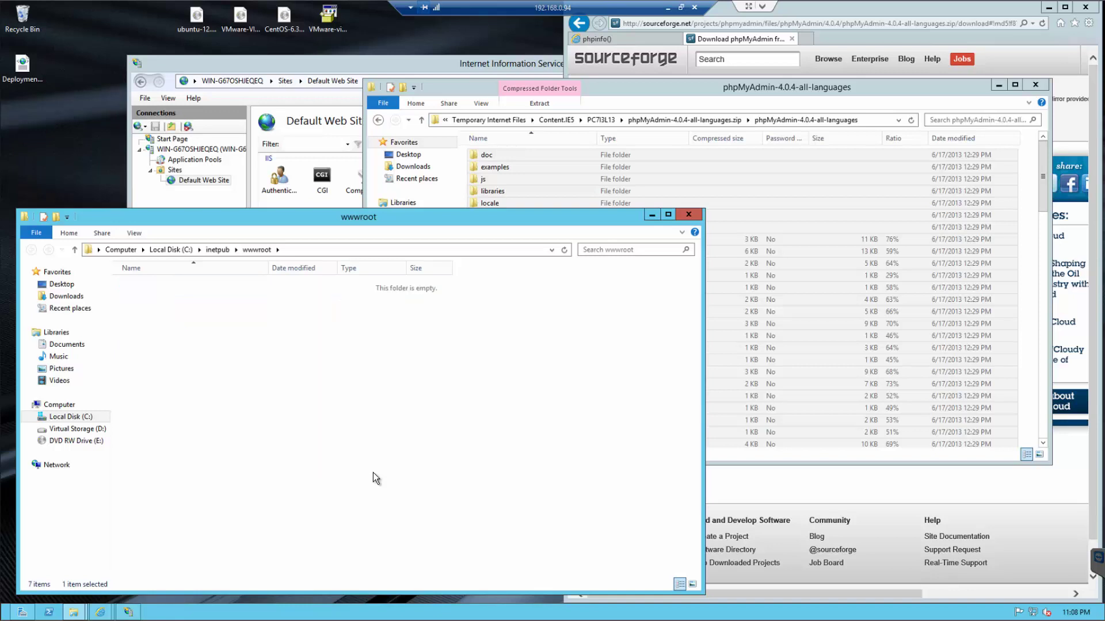
- Paste the 103 copied phpMyAdmin items into the new phpmyadmin folder
click(506, 155)
click(316, 352)
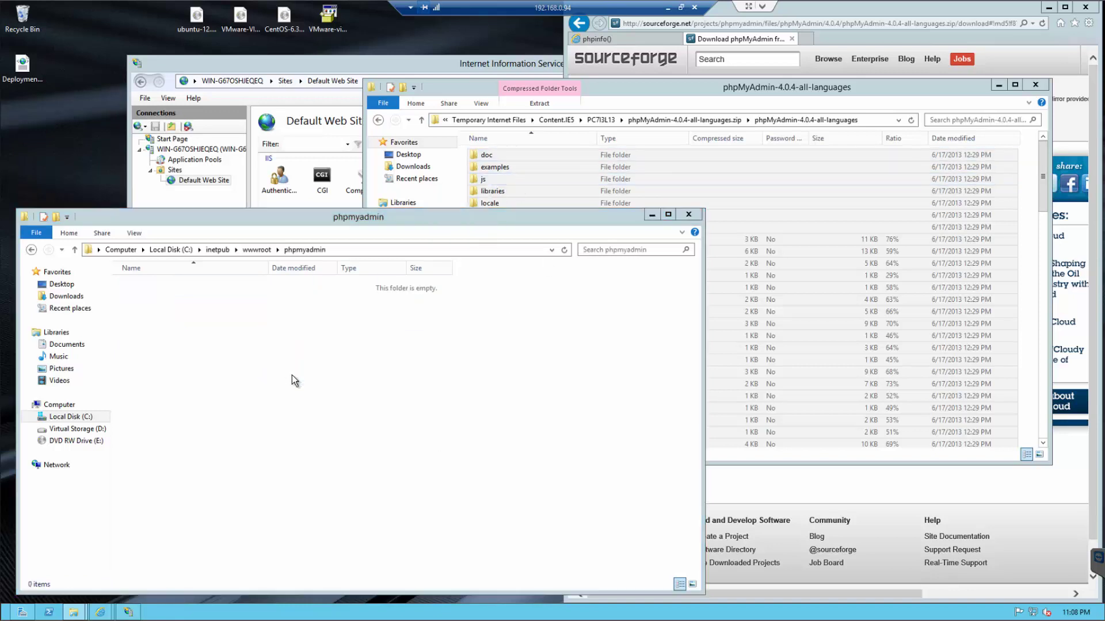
key(ctrl+v)
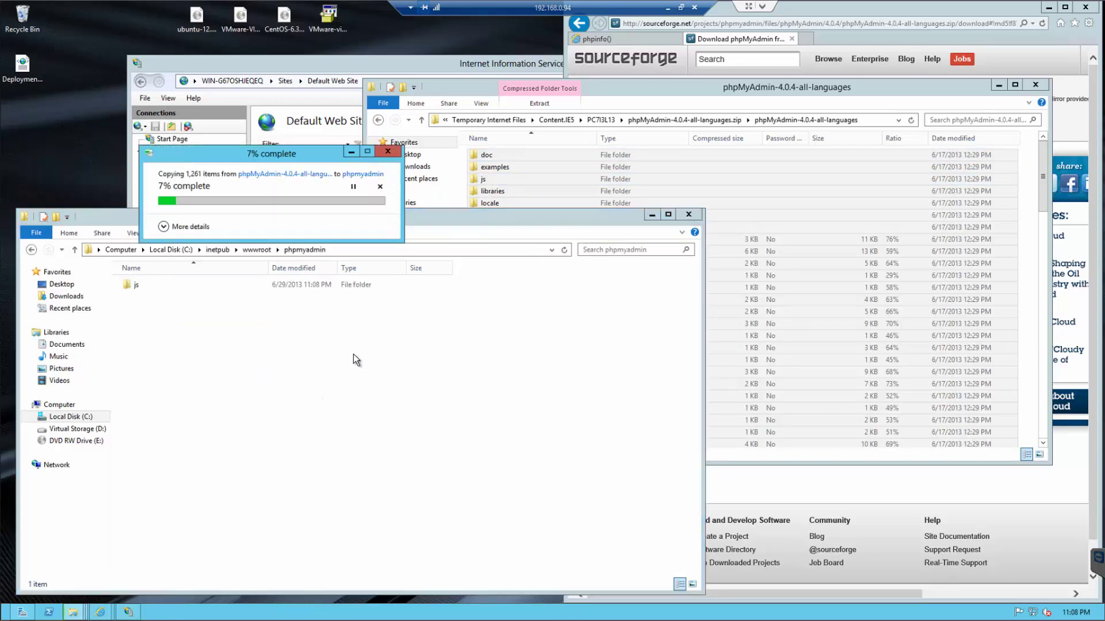
click(709, 240)
key(ctrl+a)
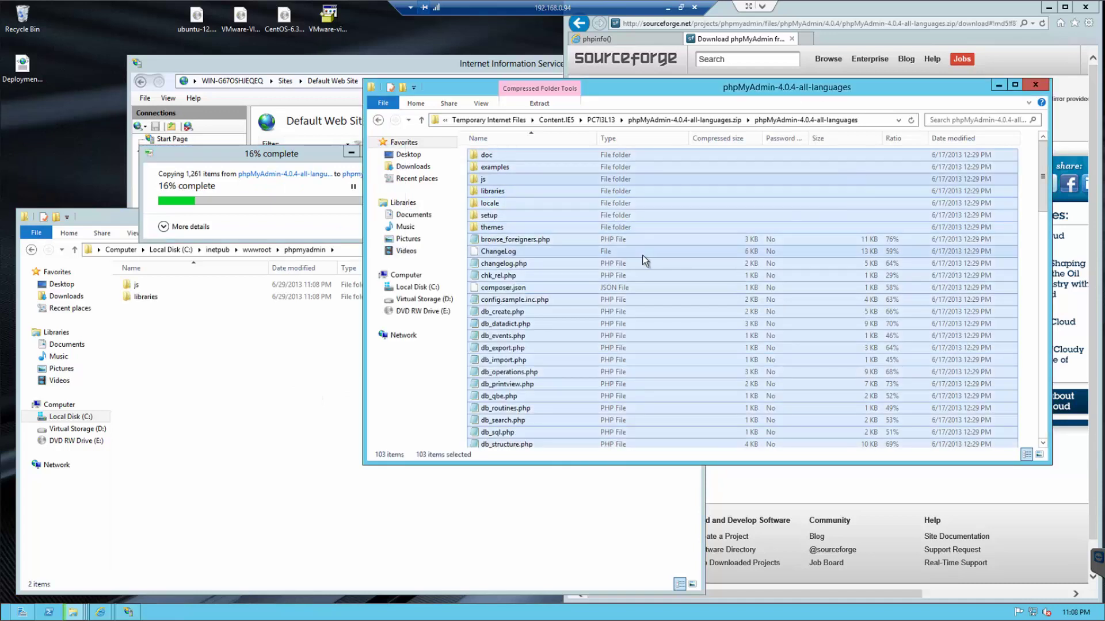
scroll(644, 260, down, 8)
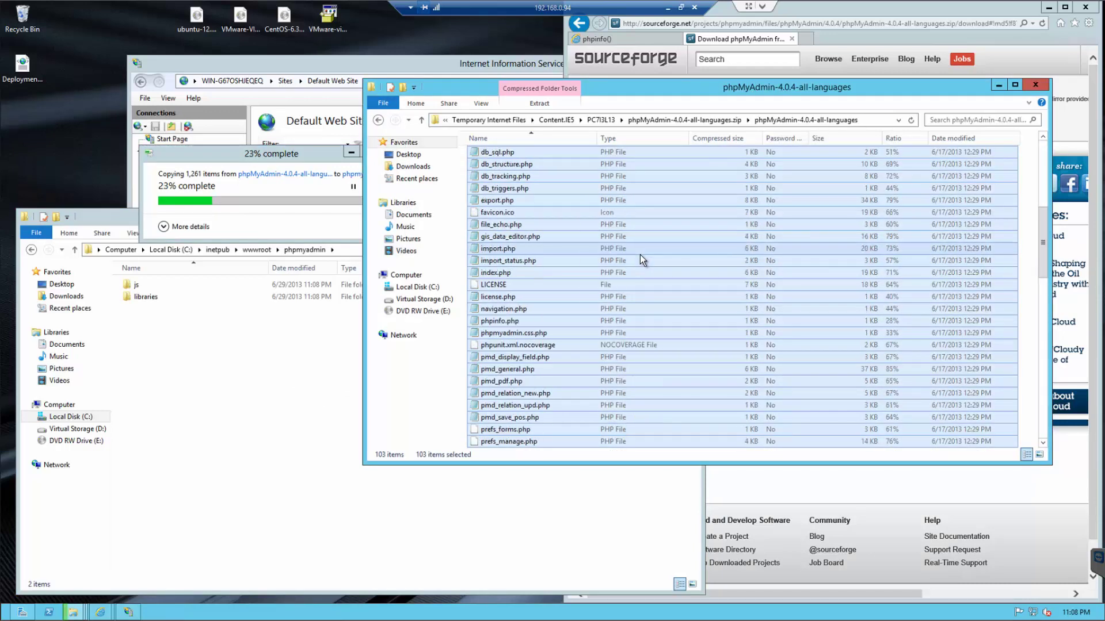
scroll(640, 254, down, 9)
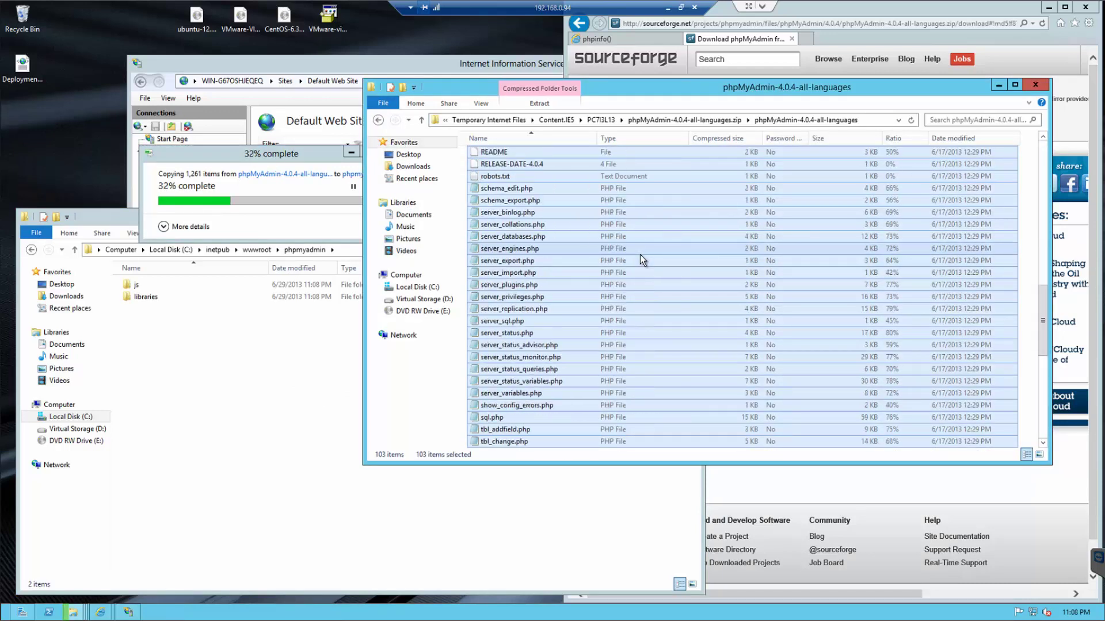
scroll(640, 254, down, 10)
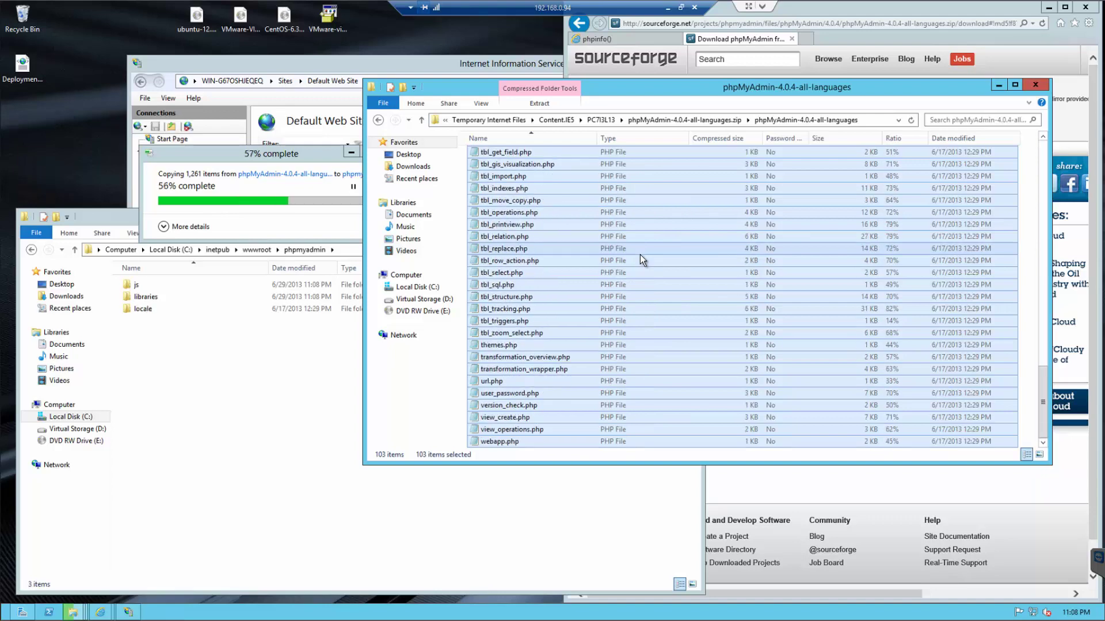
click(252, 148)
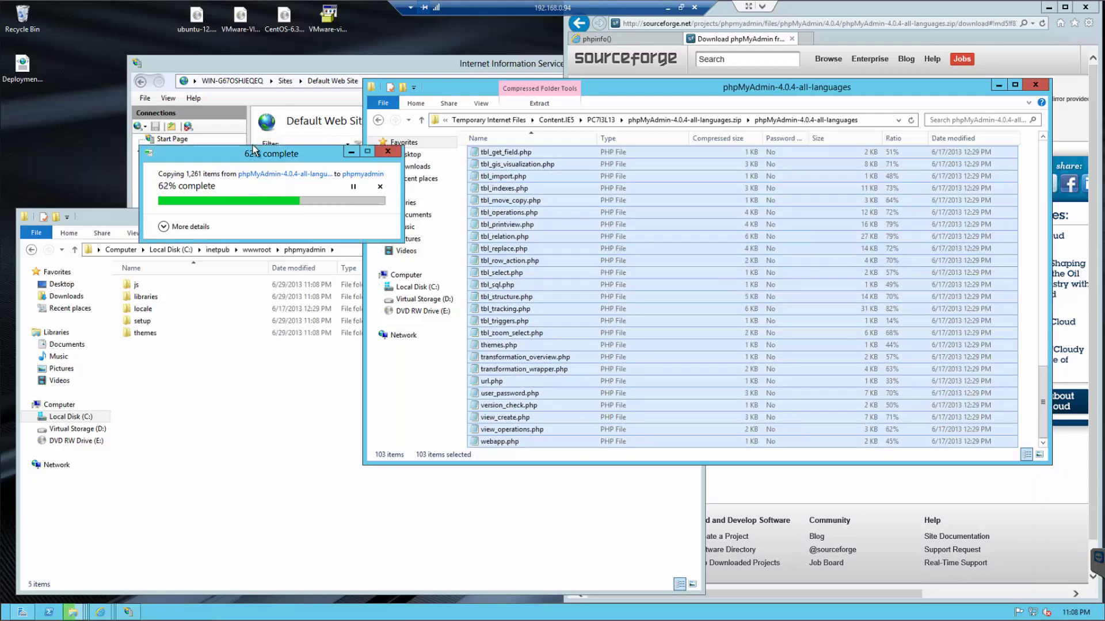
drag(252, 148, 200, 130)
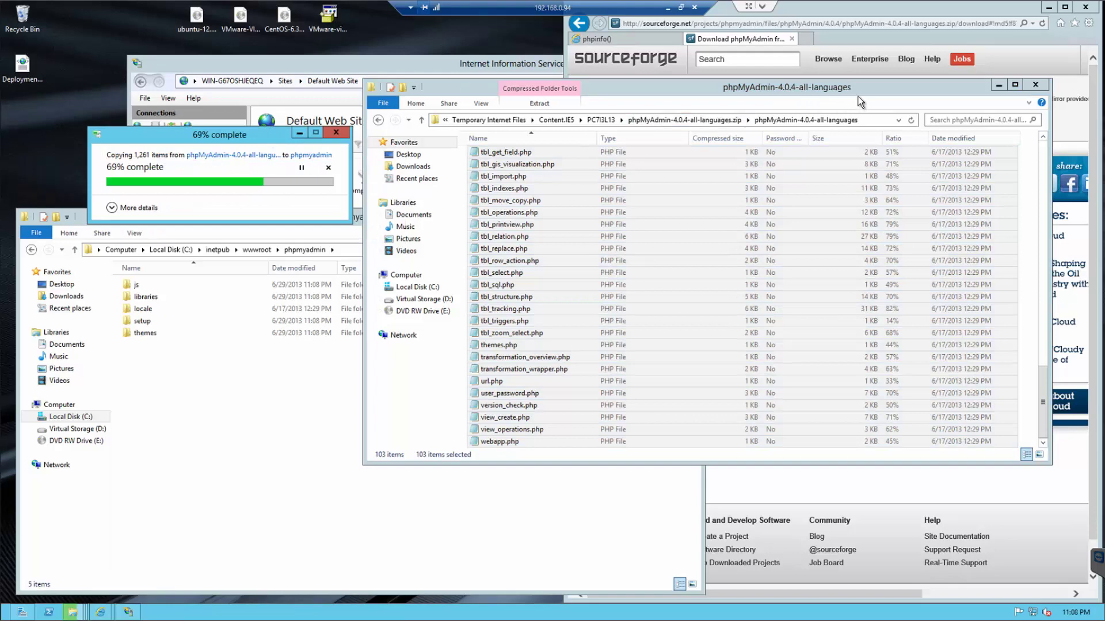
click(1023, 39)
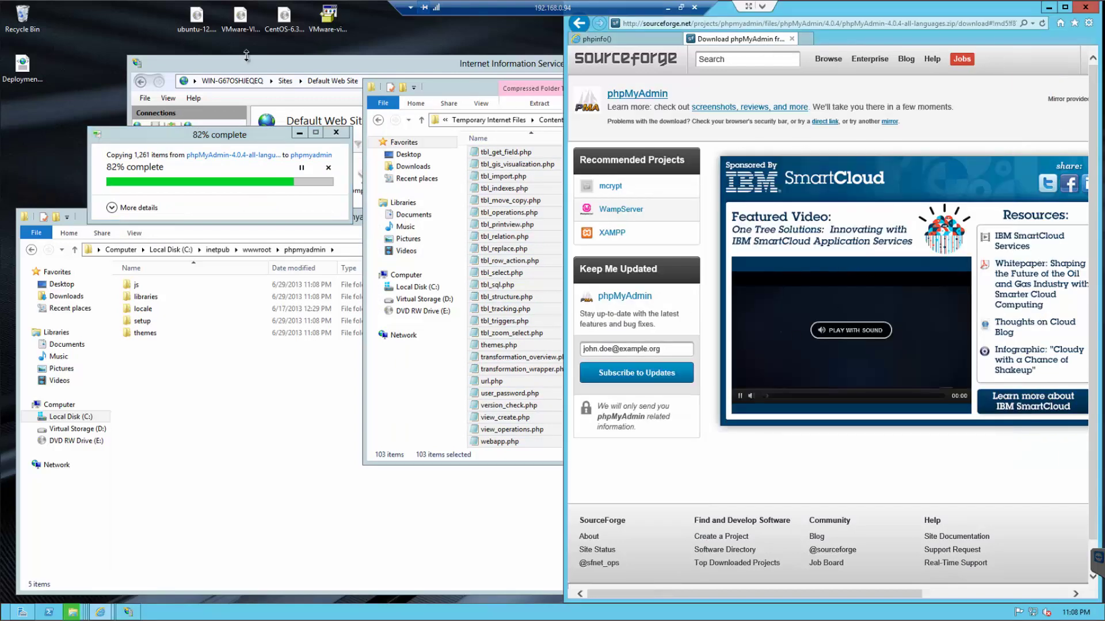
click(22, 612)
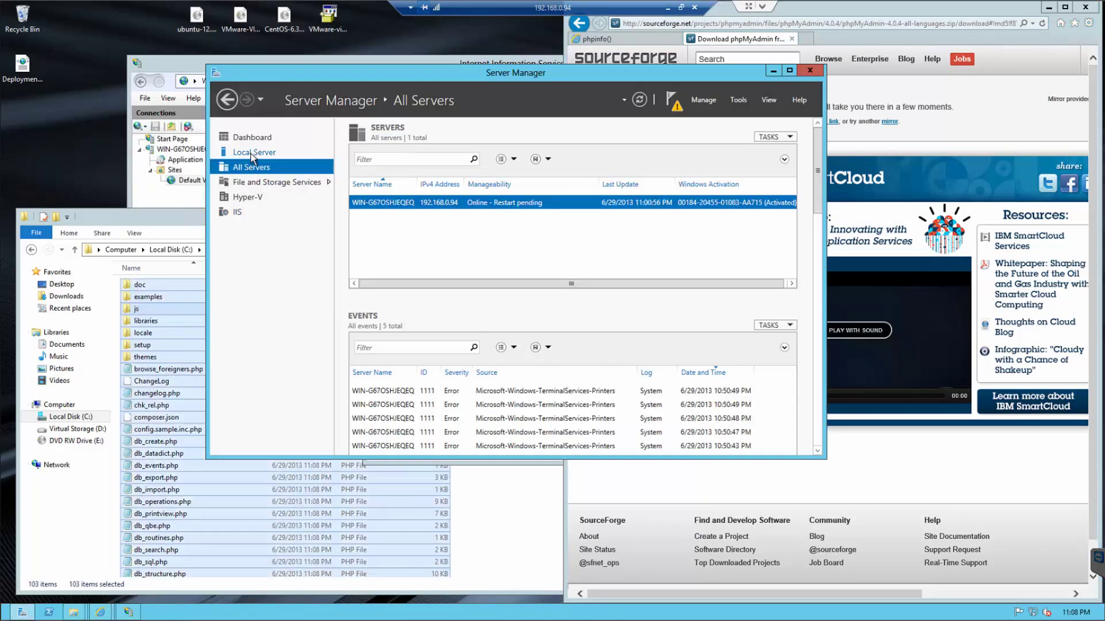
- Set IE Enhanced Security Configuration Off for Administrators on Local Server, then minimize Server Manager
click(251, 155)
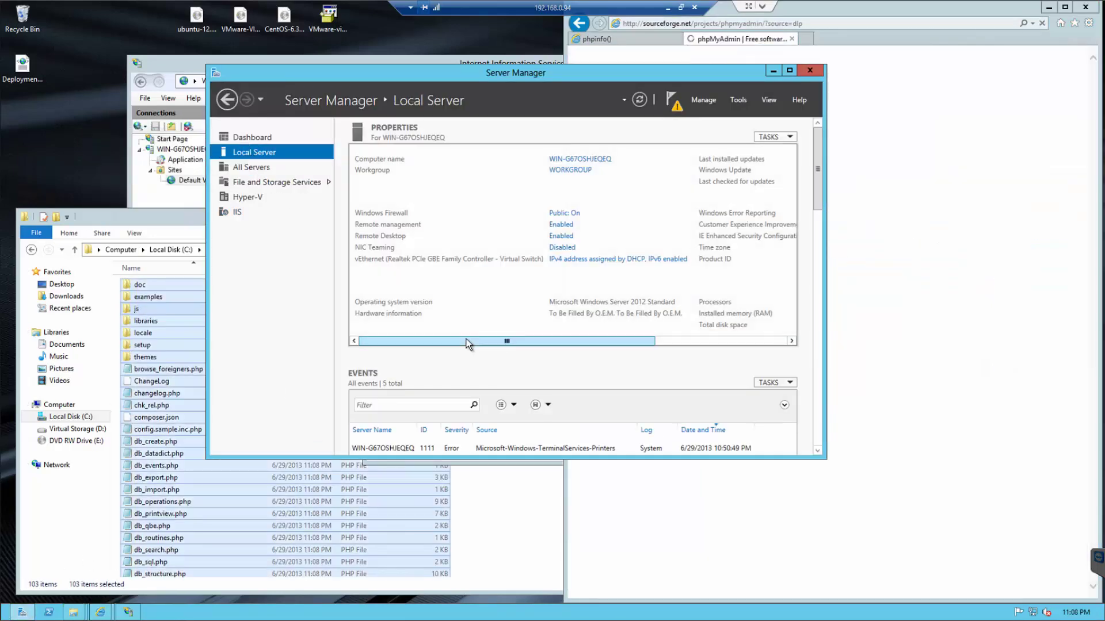
drag(459, 340, 640, 343)
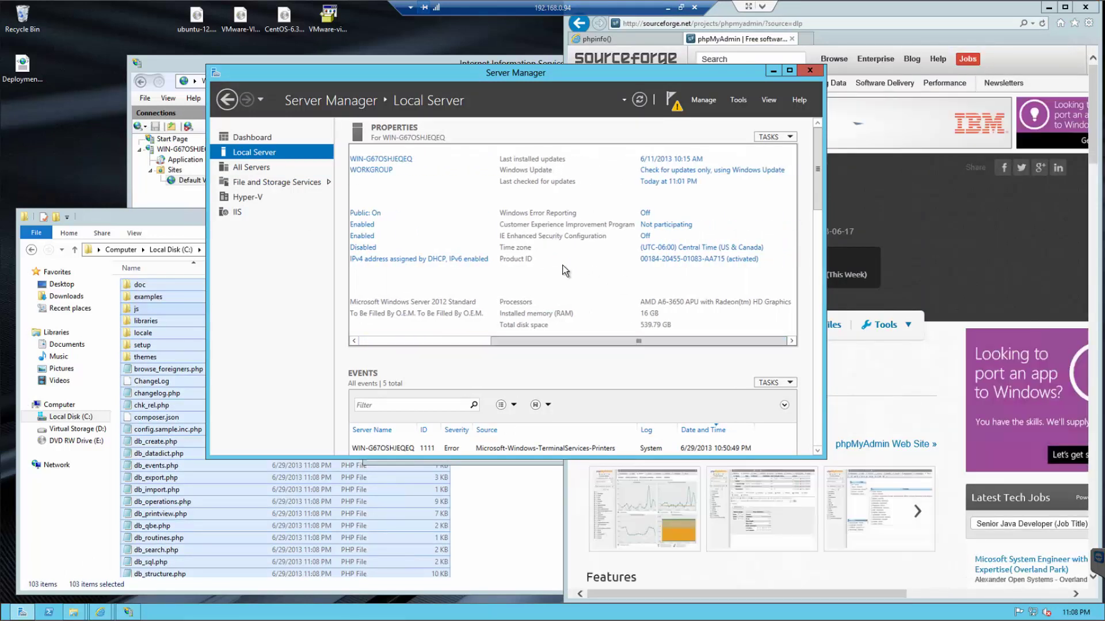
click(646, 237)
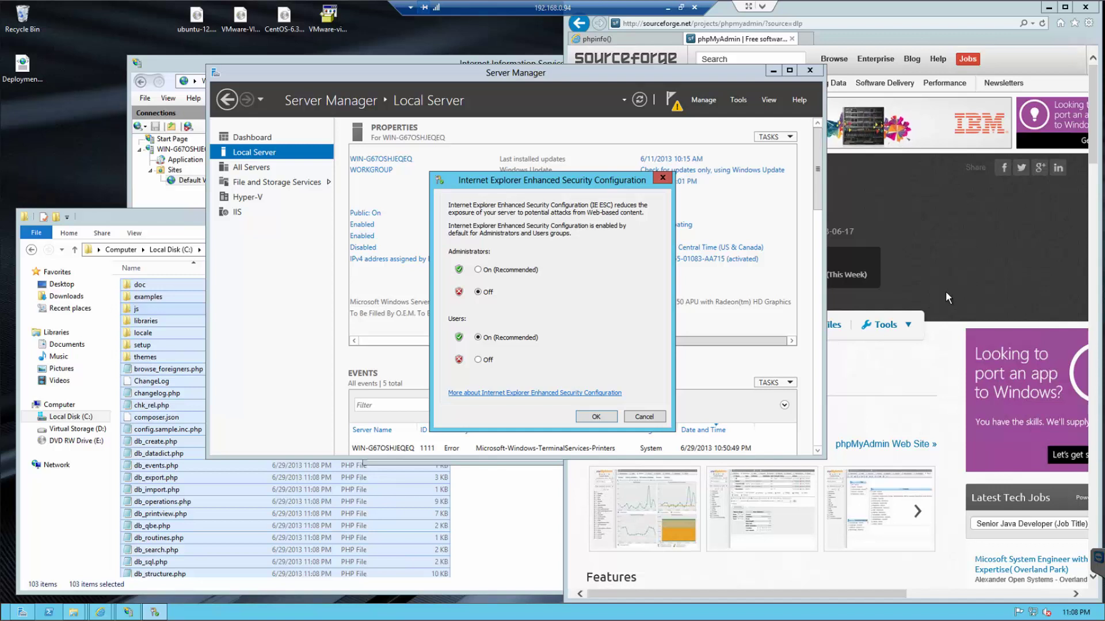
click(596, 413)
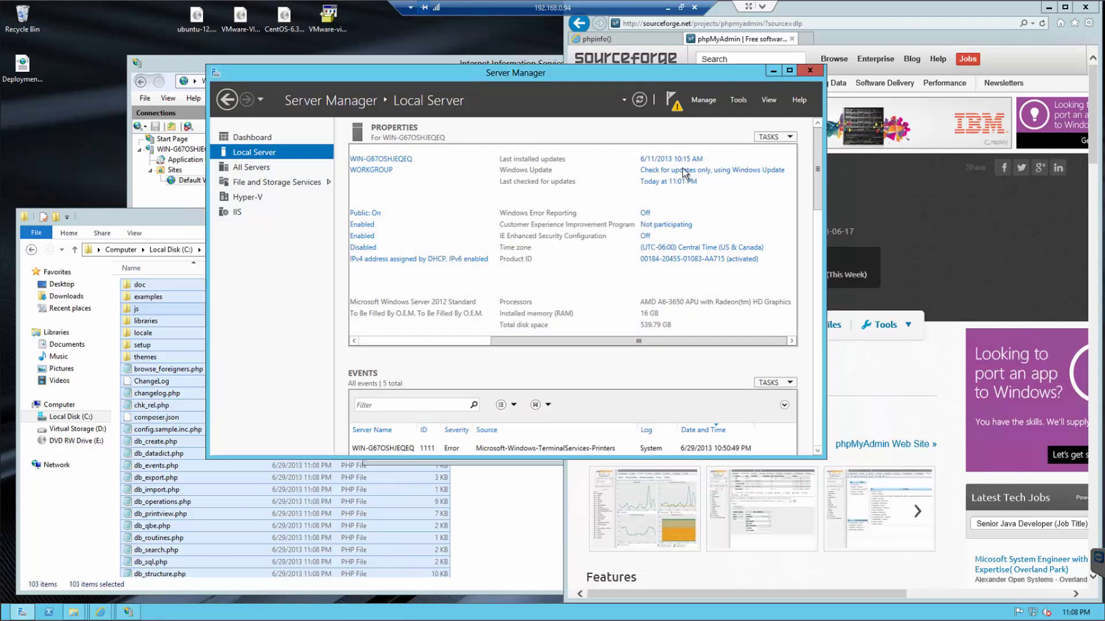
click(773, 70)
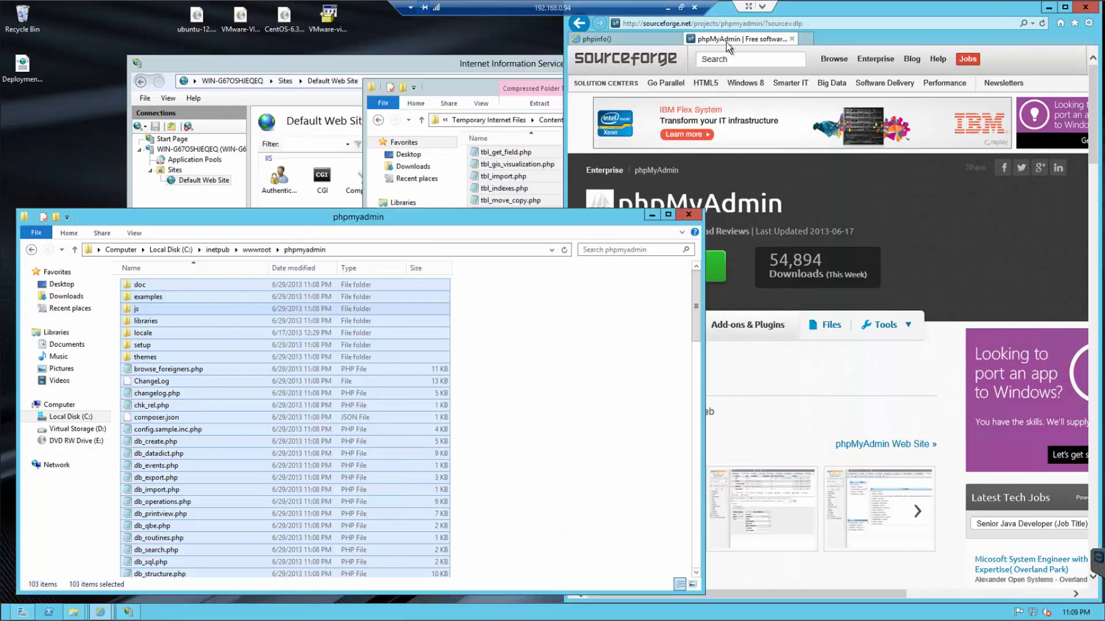
- Load localhost/phpmyadmin/ in the browser and log in as root
click(628, 39)
click(672, 23)
drag(675, 23, 781, 28)
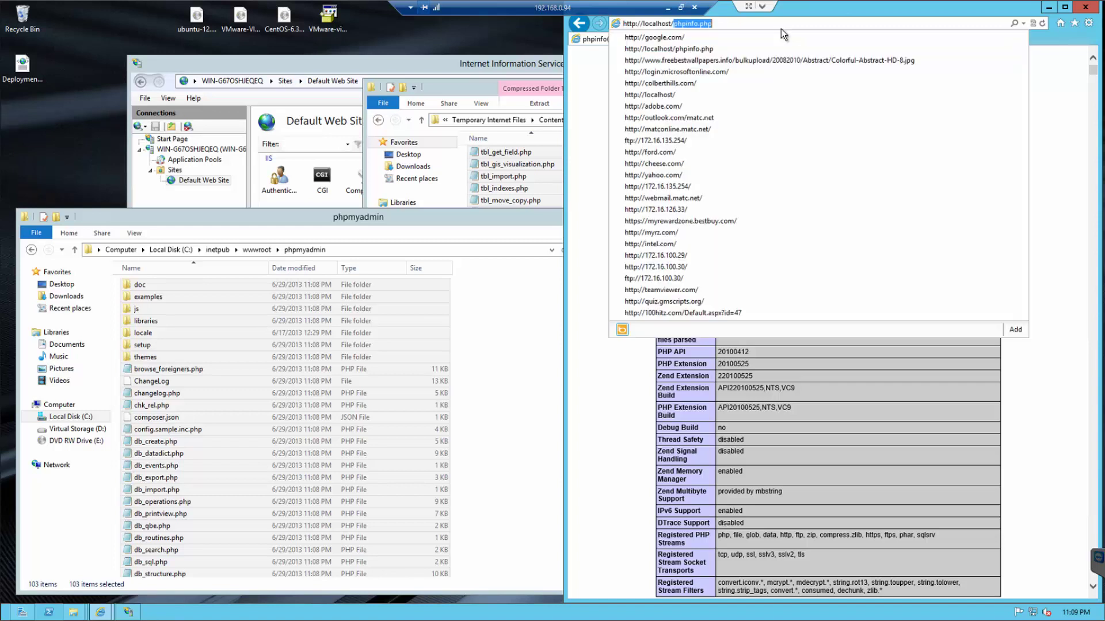
text(phpmya)
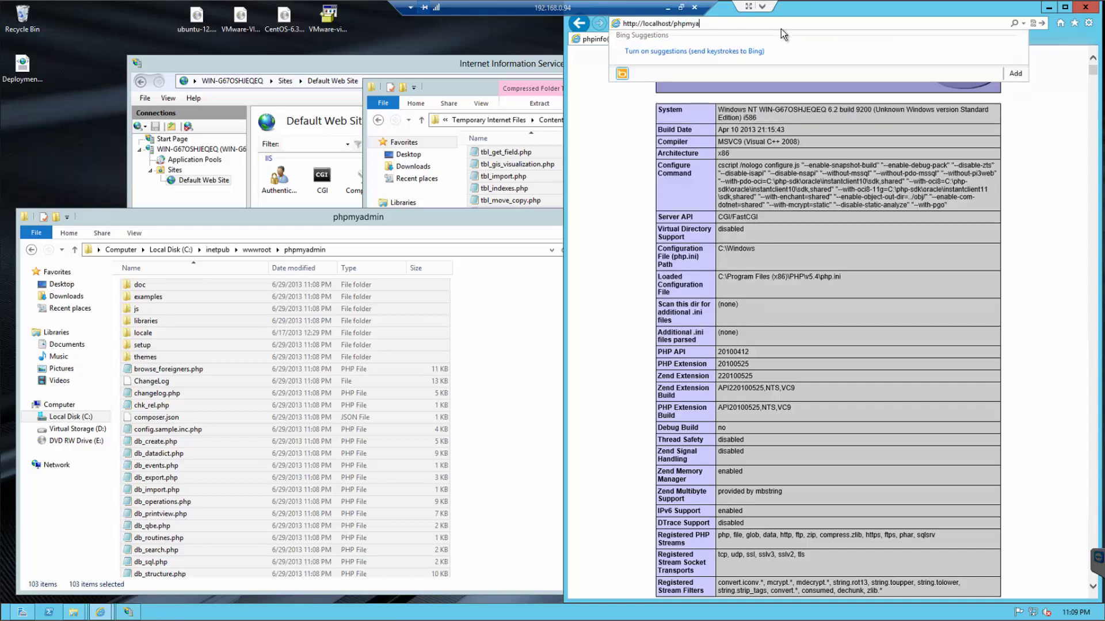
text(dmin/)
key(Return)
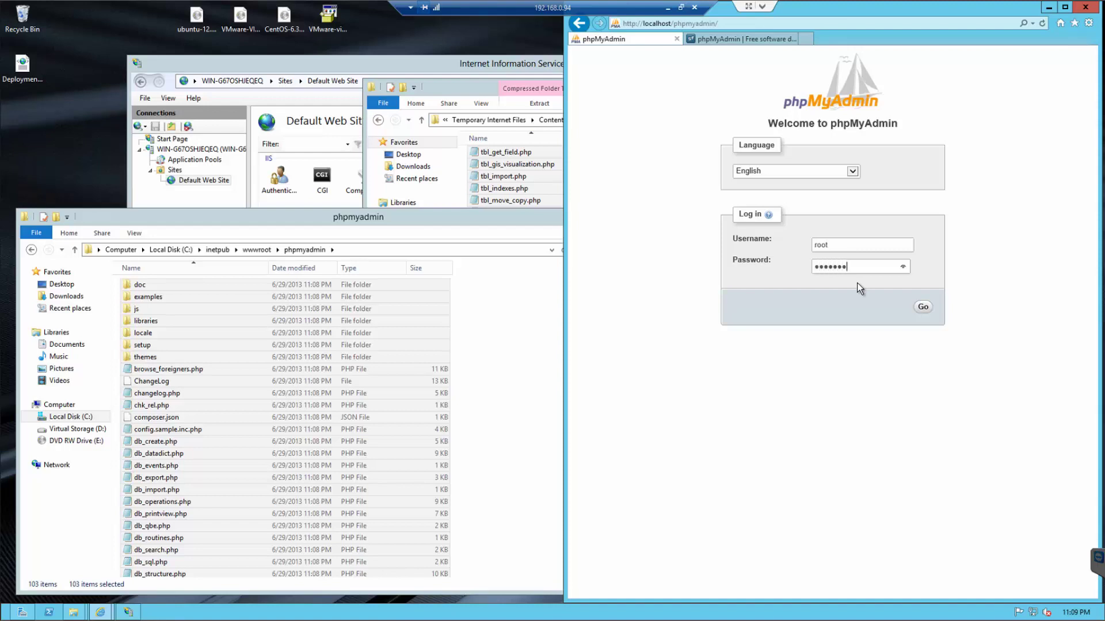
key(Return)
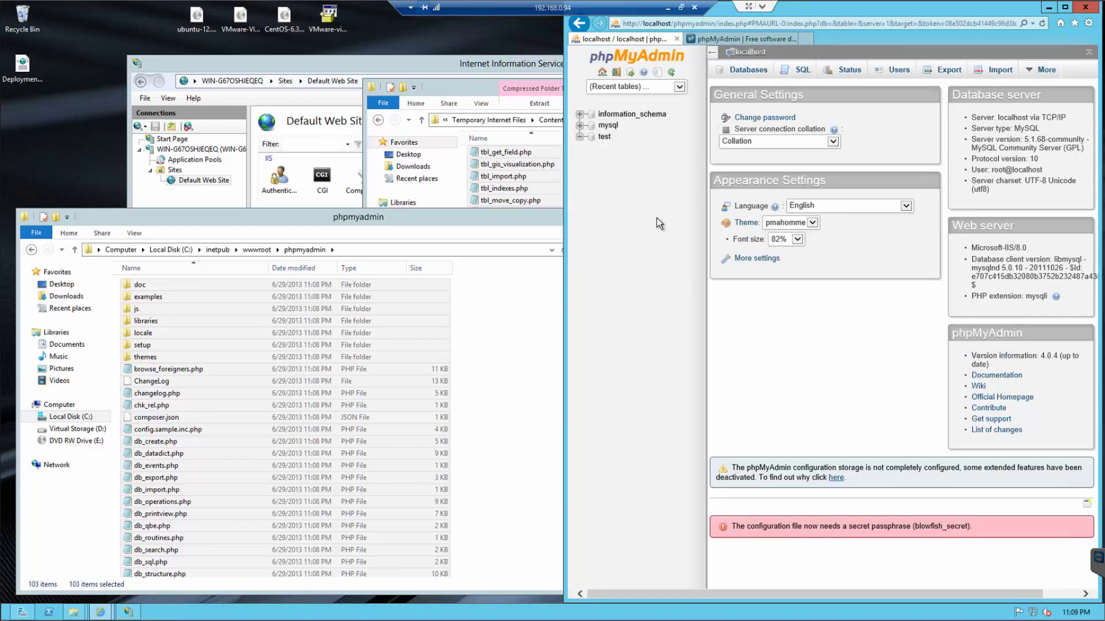
- Create a new folder named test inside wwwroot
click(604, 138)
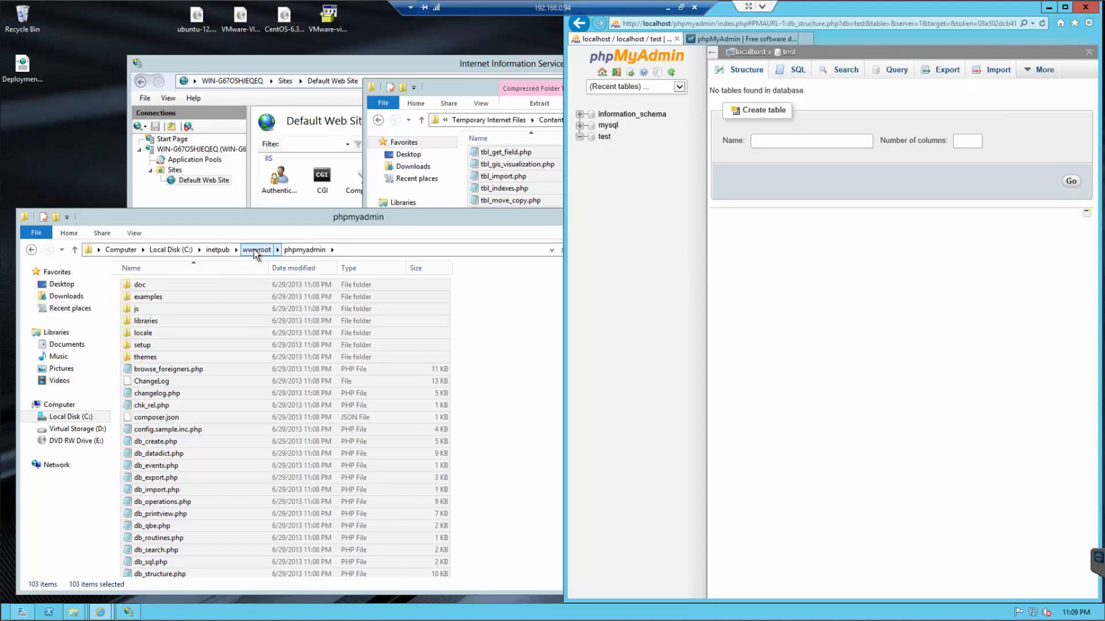
click(254, 249)
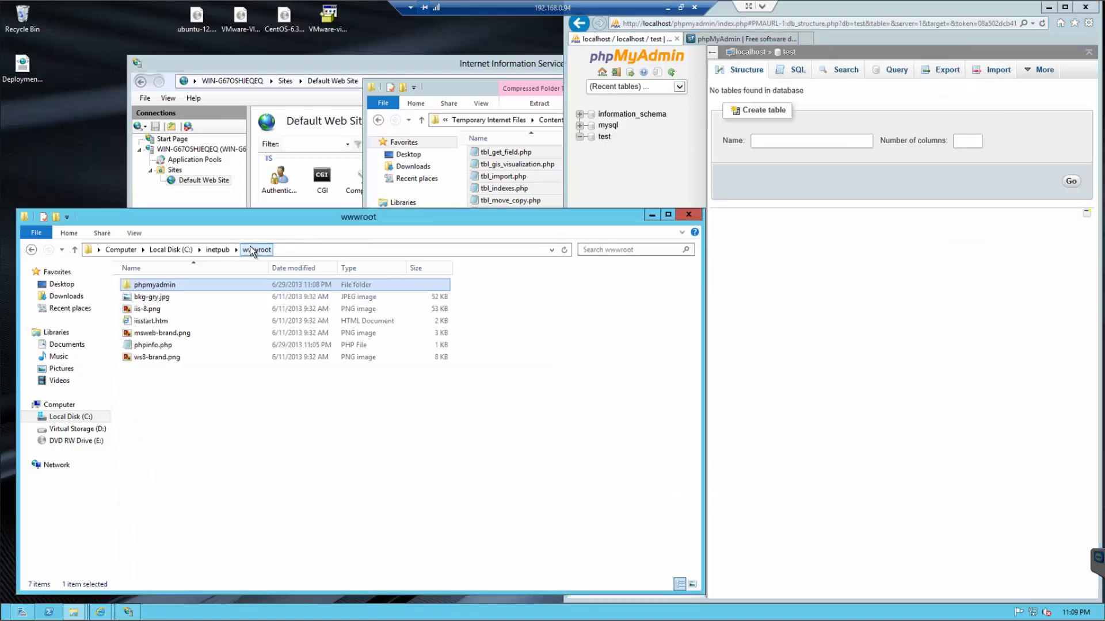
click(155, 347)
right_click(153, 379)
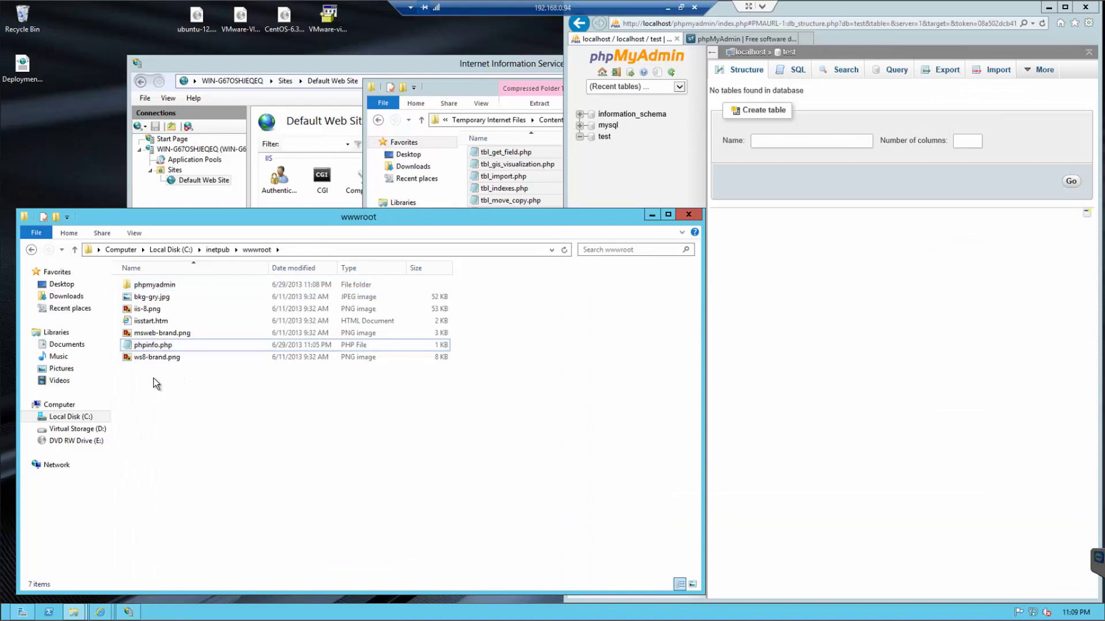
mouse_move(232, 501)
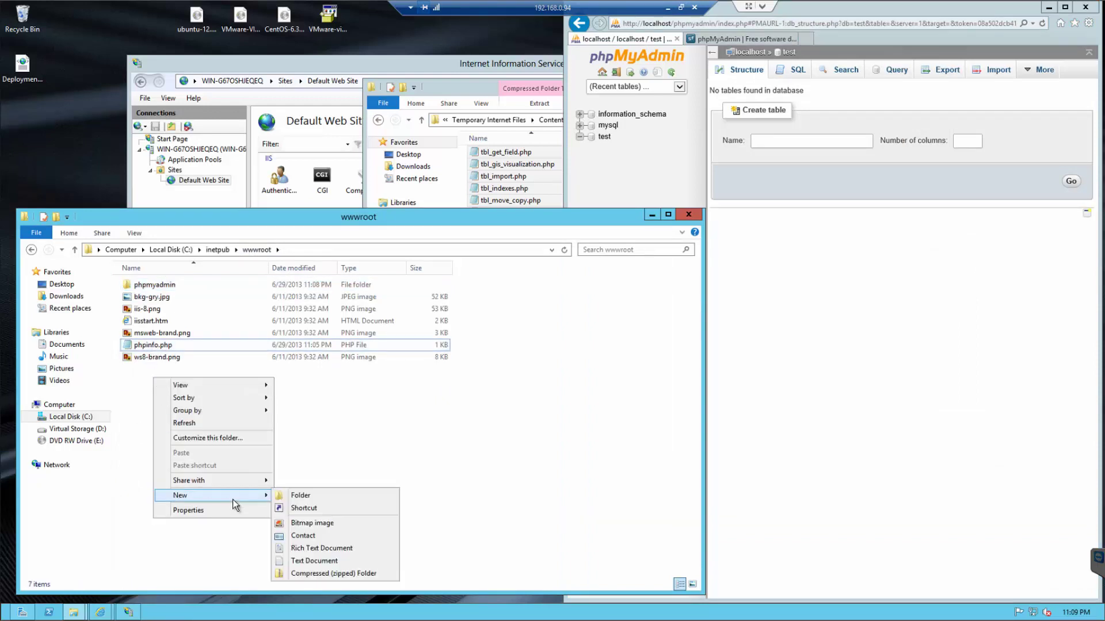
click(301, 496)
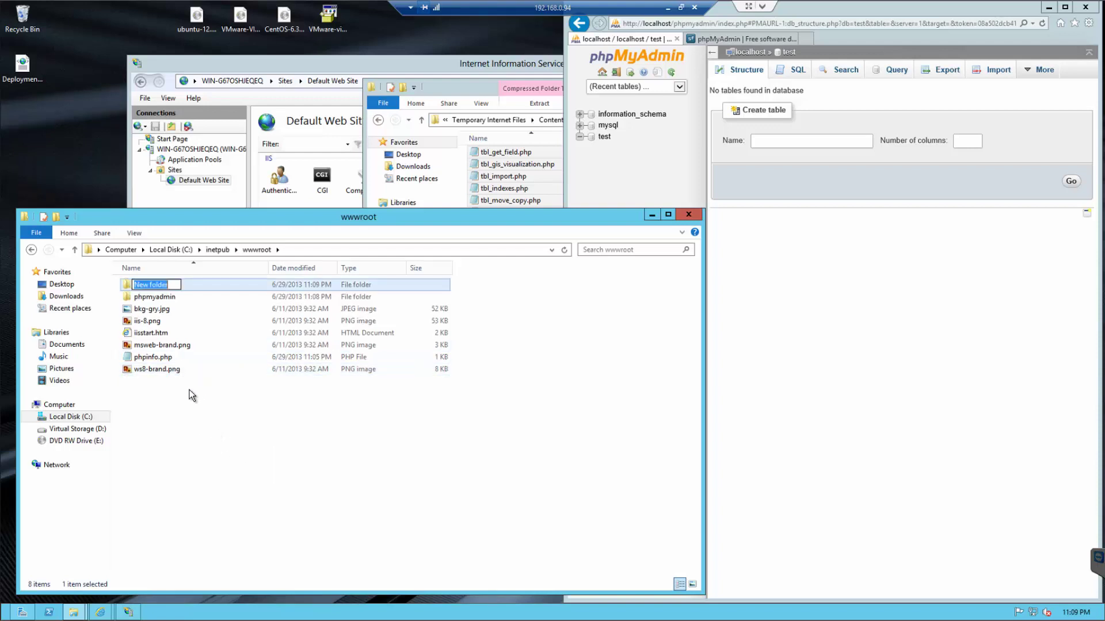
text(test)
key(Return)
key(Return)
- Create an empty index.php file in the test folder, accepting the extension change
right_click(147, 321)
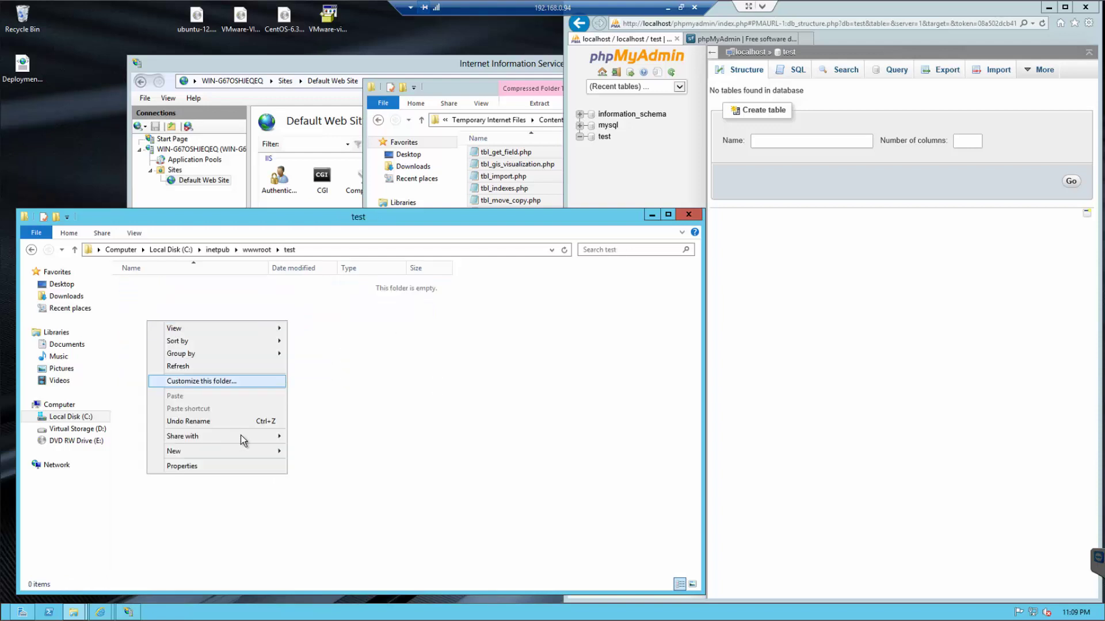
mouse_move(278, 459)
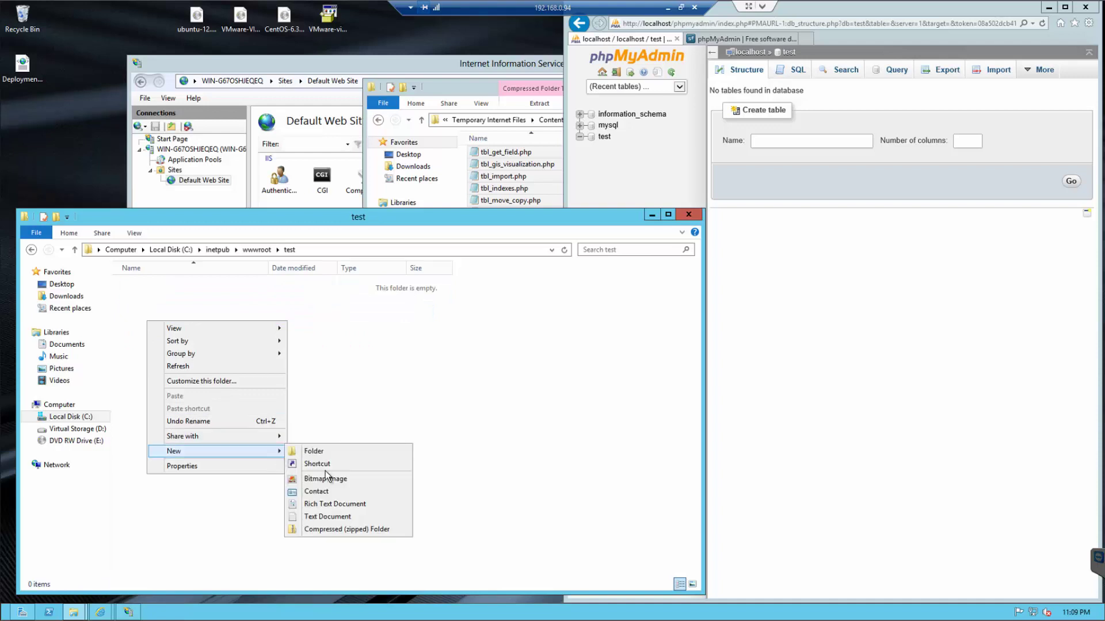
click(322, 516)
text(index)
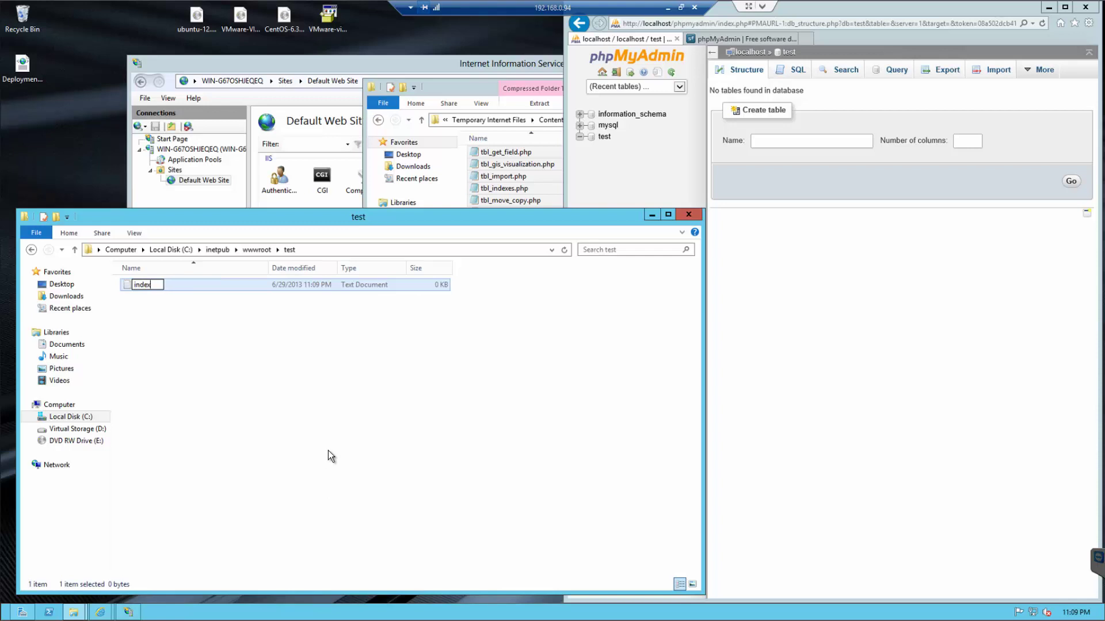
text(.php)
key(Return)
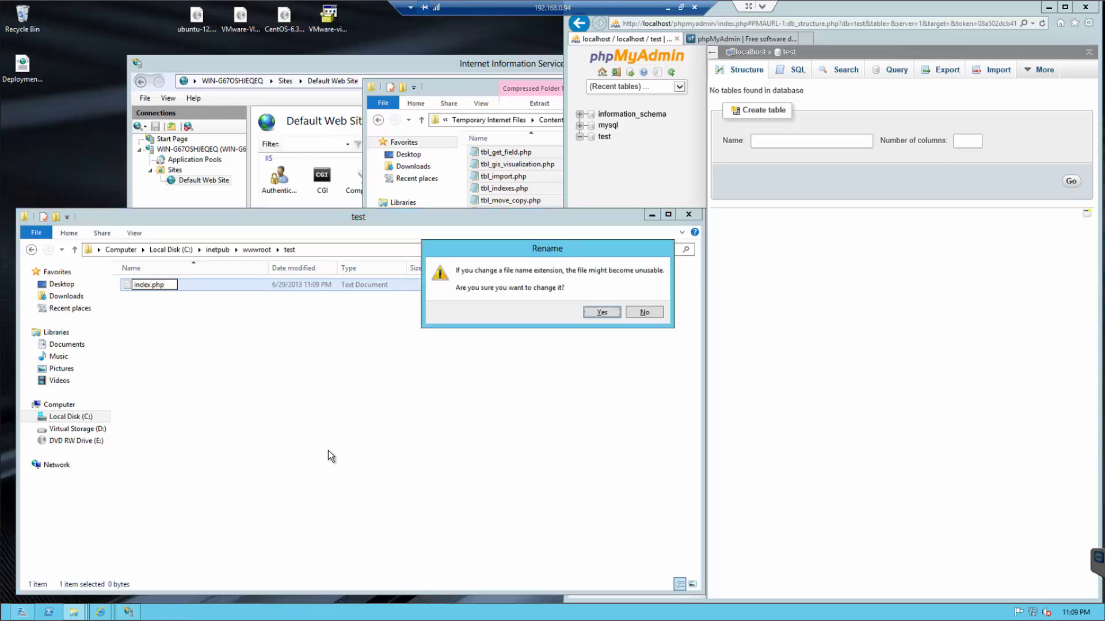
key(Return)
key(Return)
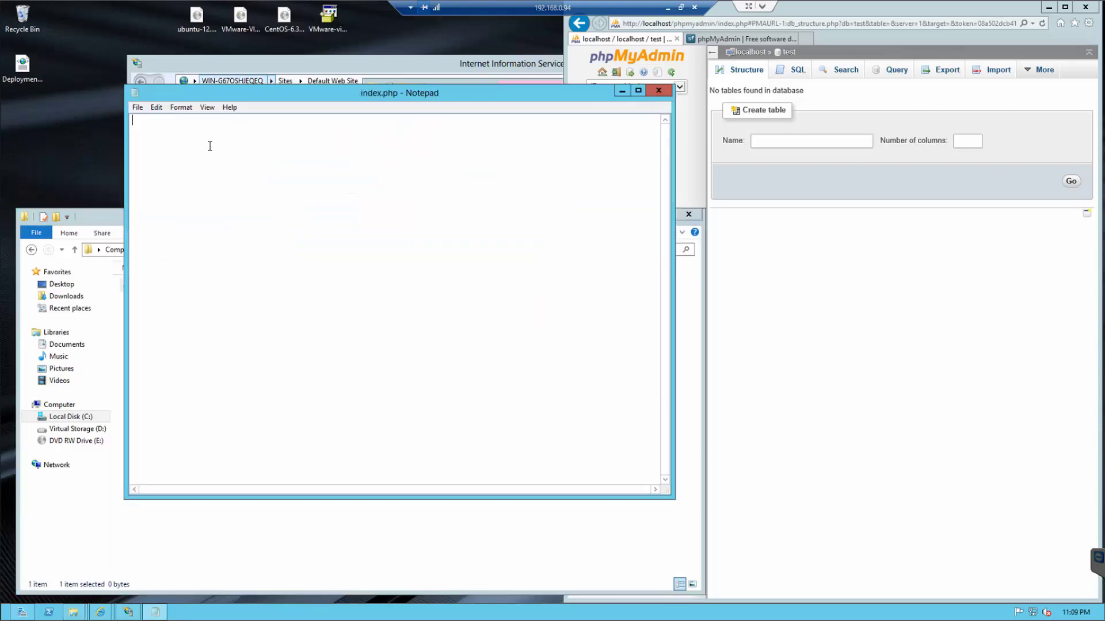
- Move the Notepad window holding the <? ... ?> block aside and bring up phpMyAdmin
drag(331, 98, 260, 95)
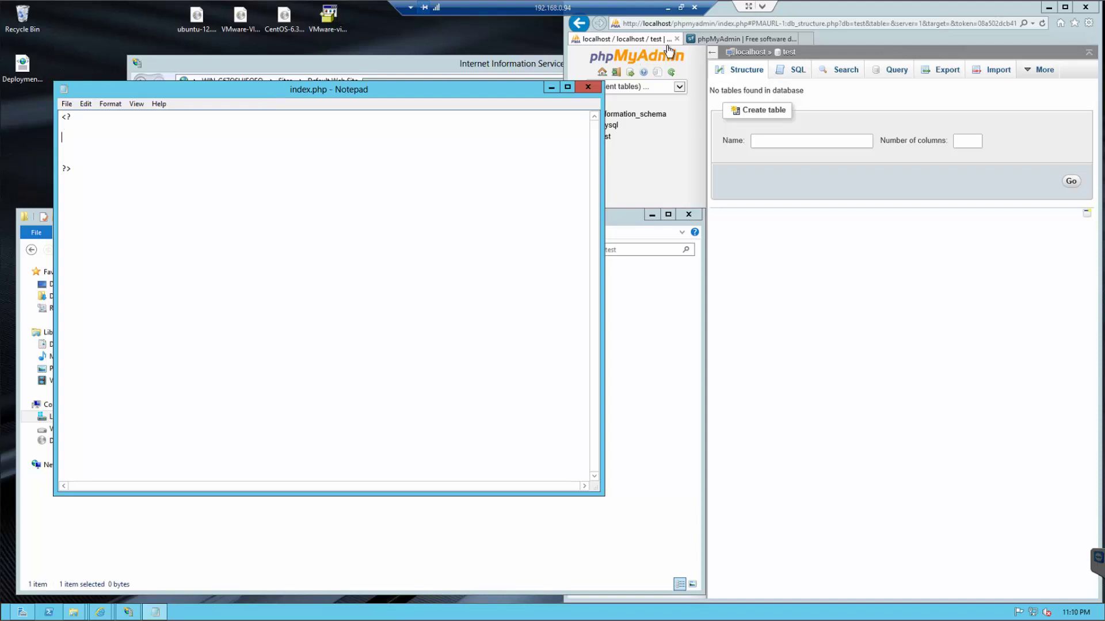
click(919, 253)
mouse_move(1034, 82)
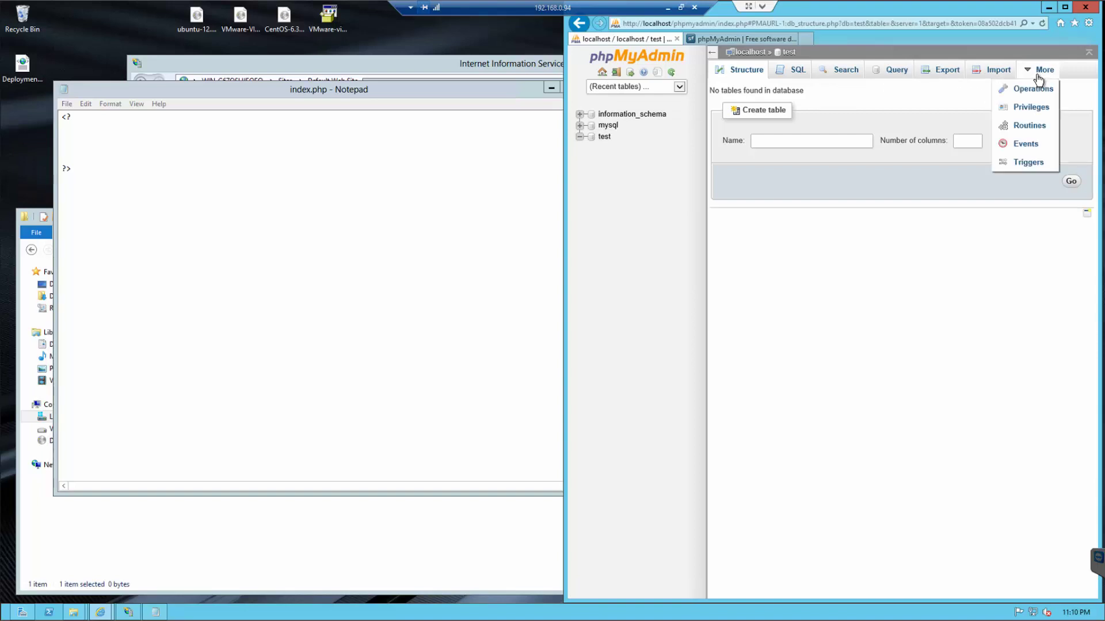
- Add user test for any host with a password and all global privileges checked
click(1034, 111)
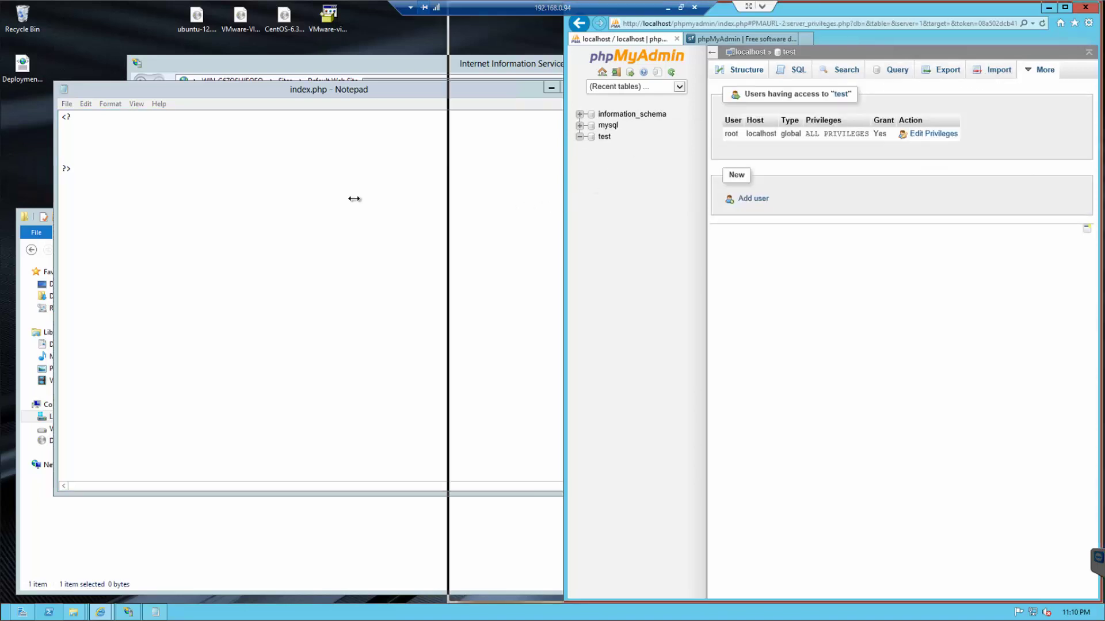
drag(354, 199, 353, 198)
click(543, 199)
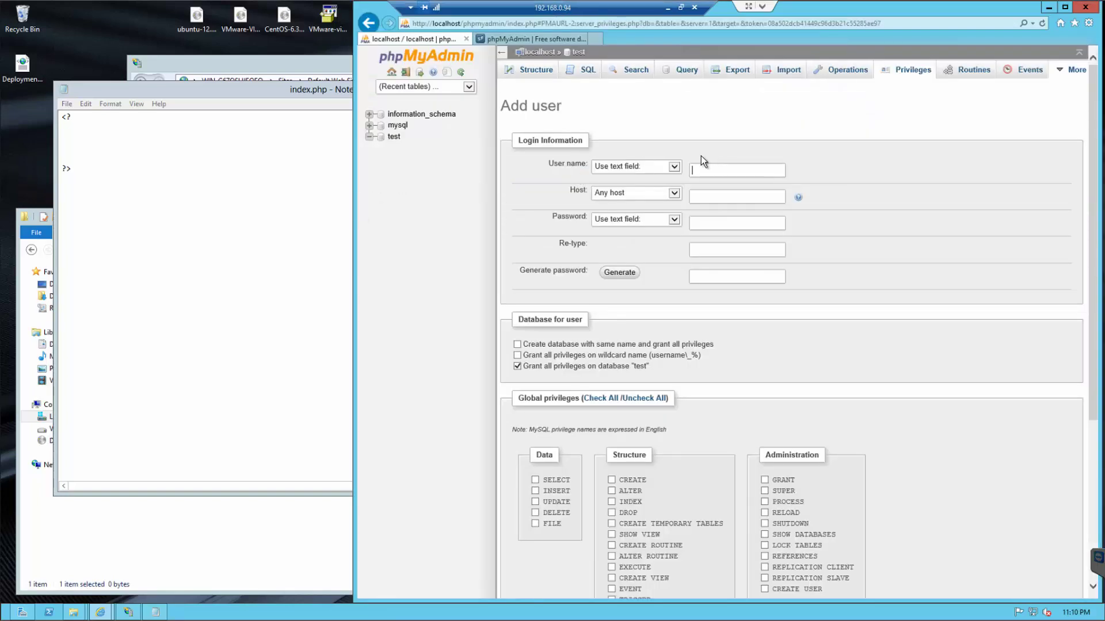
click(703, 171)
text(test)
key(Tab)
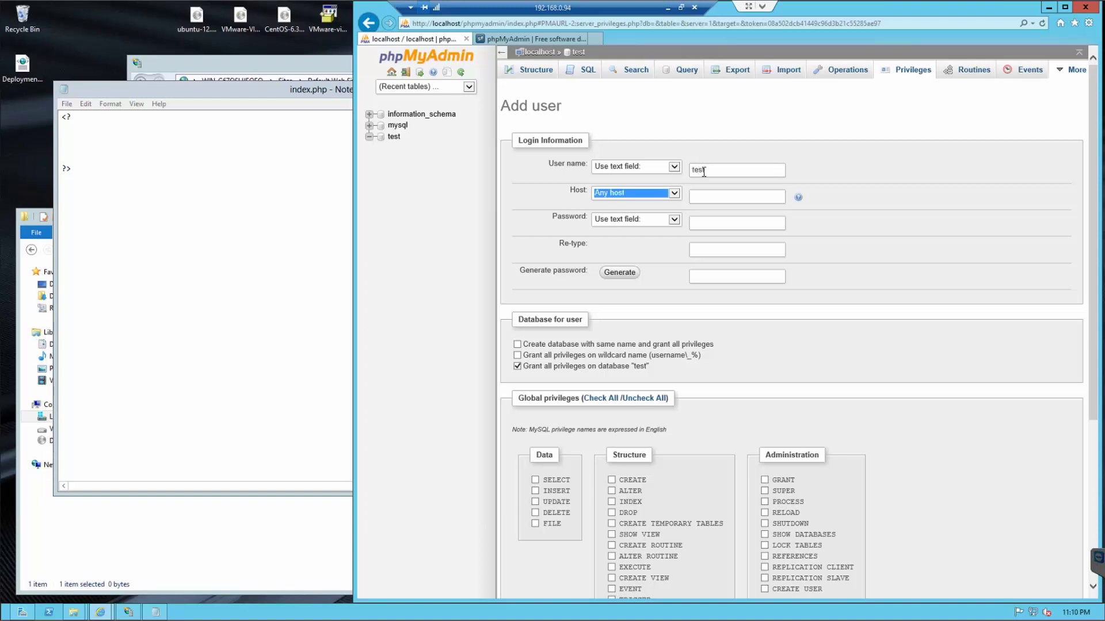
key(Tab)
key(Tab)
key(Tab)
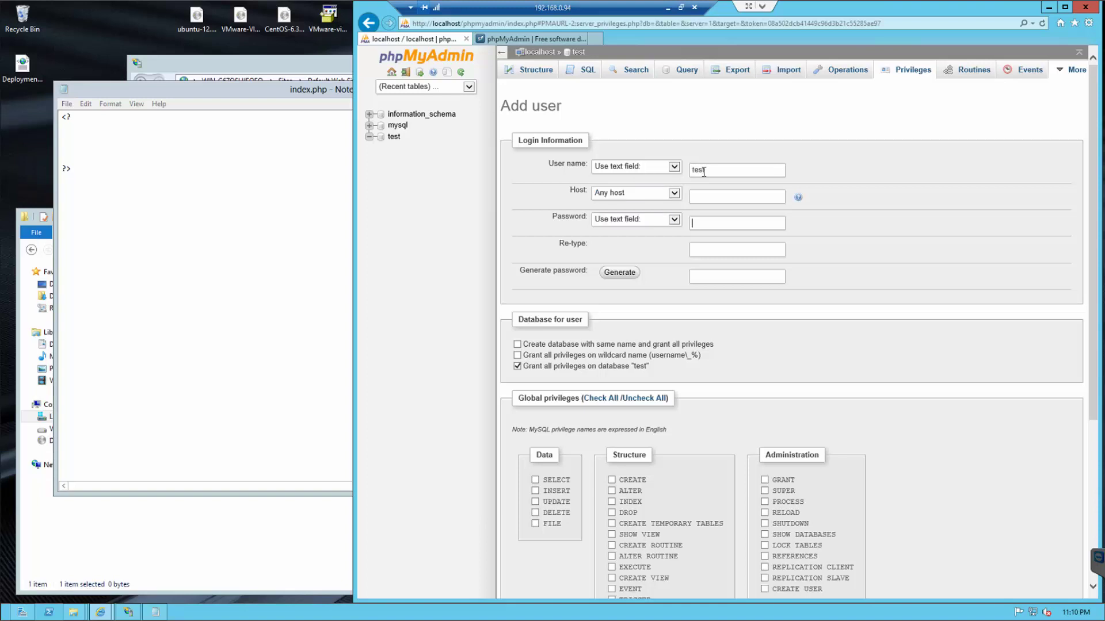
text(testtest)
click(603, 399)
scroll(954, 375, down, 5)
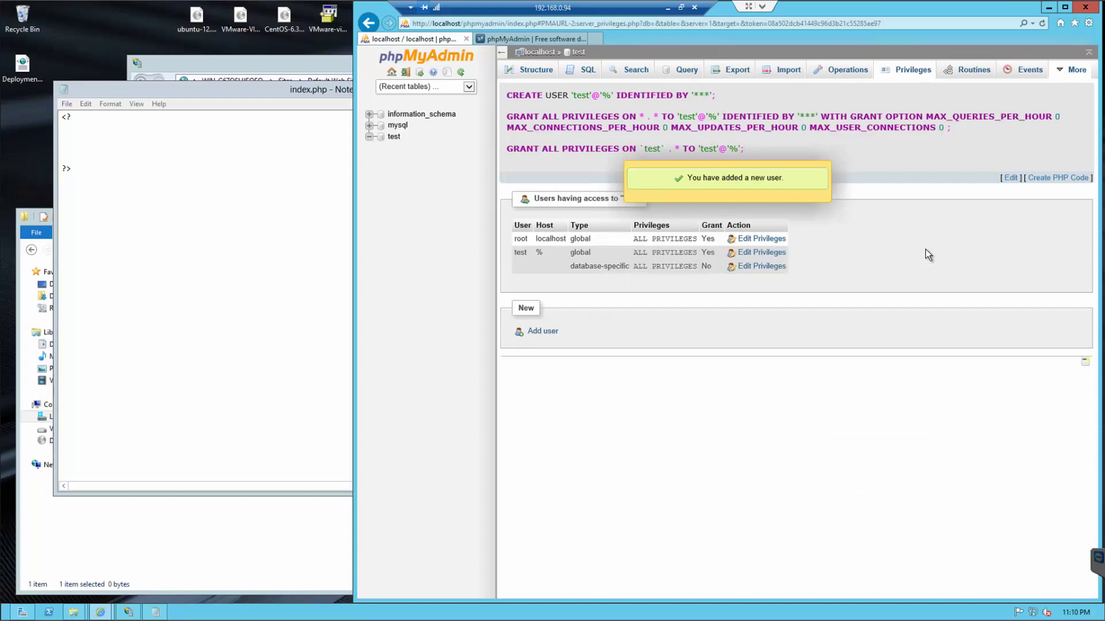
- Add $test = "My Test for PHP"; and echo $test; to index.php
click(147, 133)
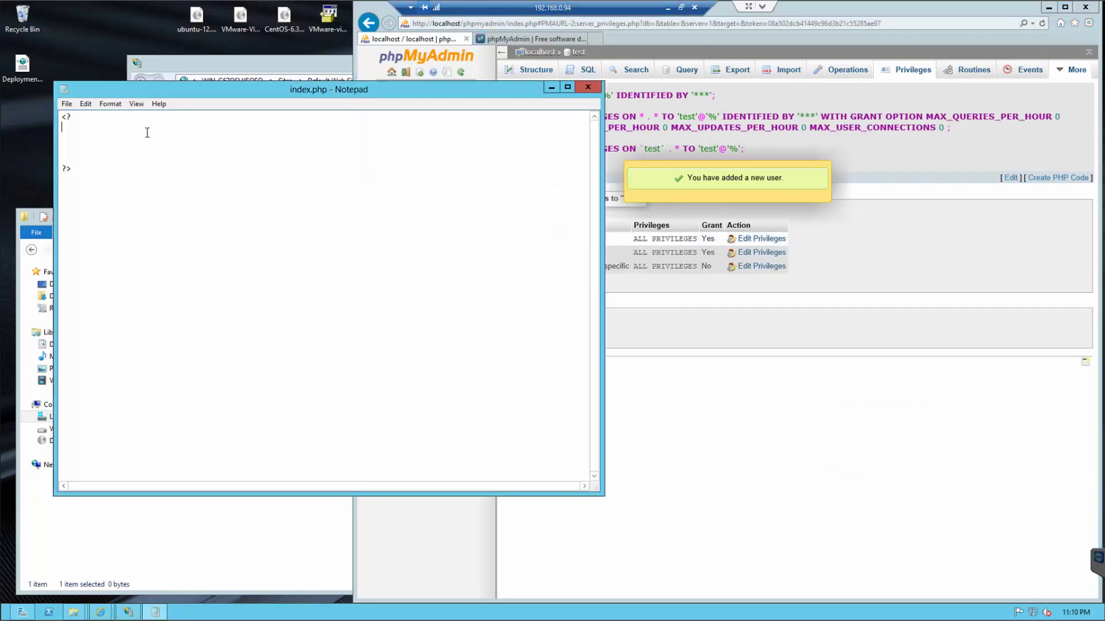
key(Return)
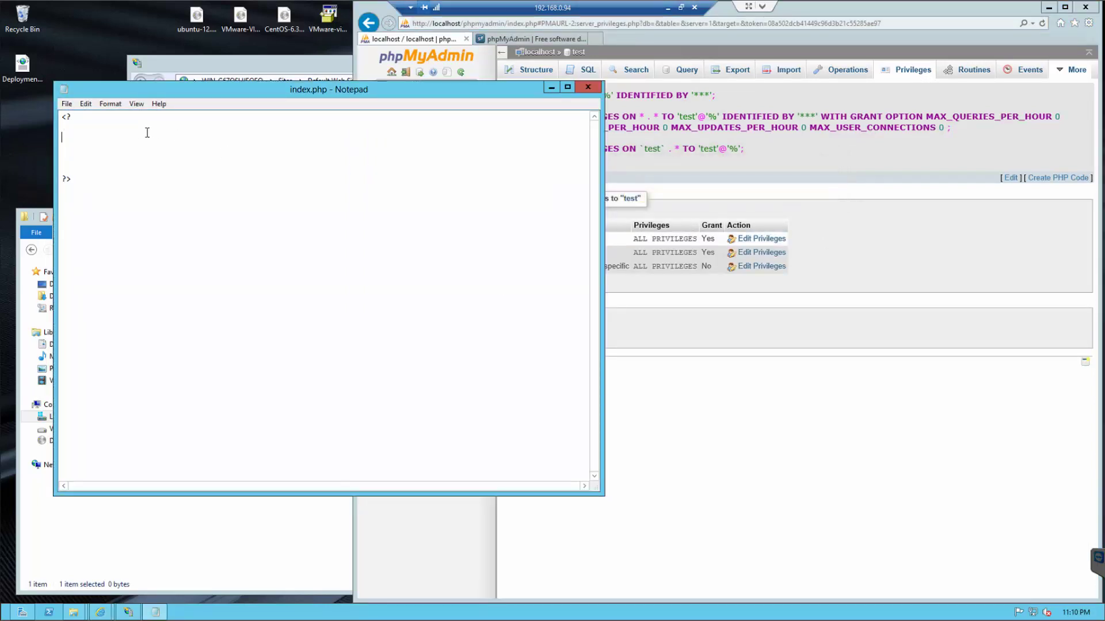
text($test = "My Test for PHP";)
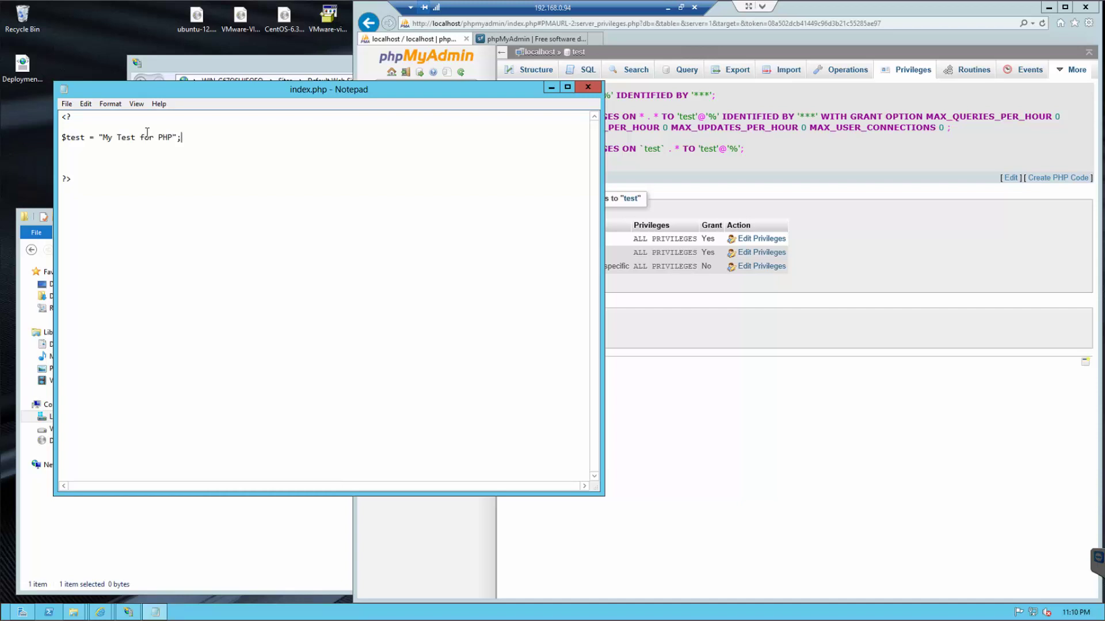
key(Return)
key(Return)
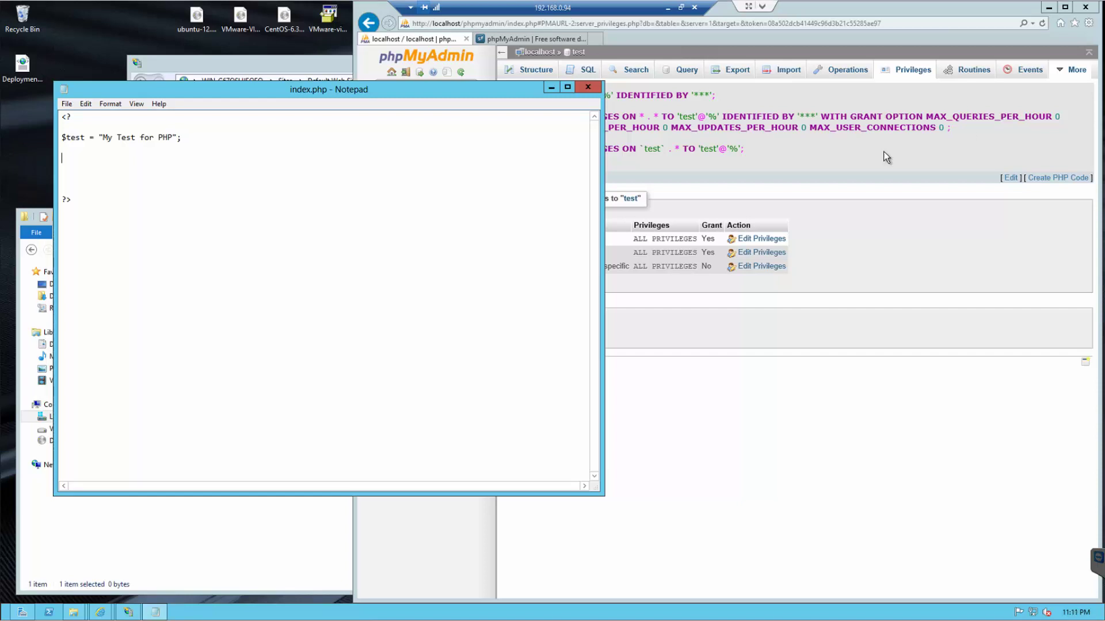
click(90, 153)
text(echo)
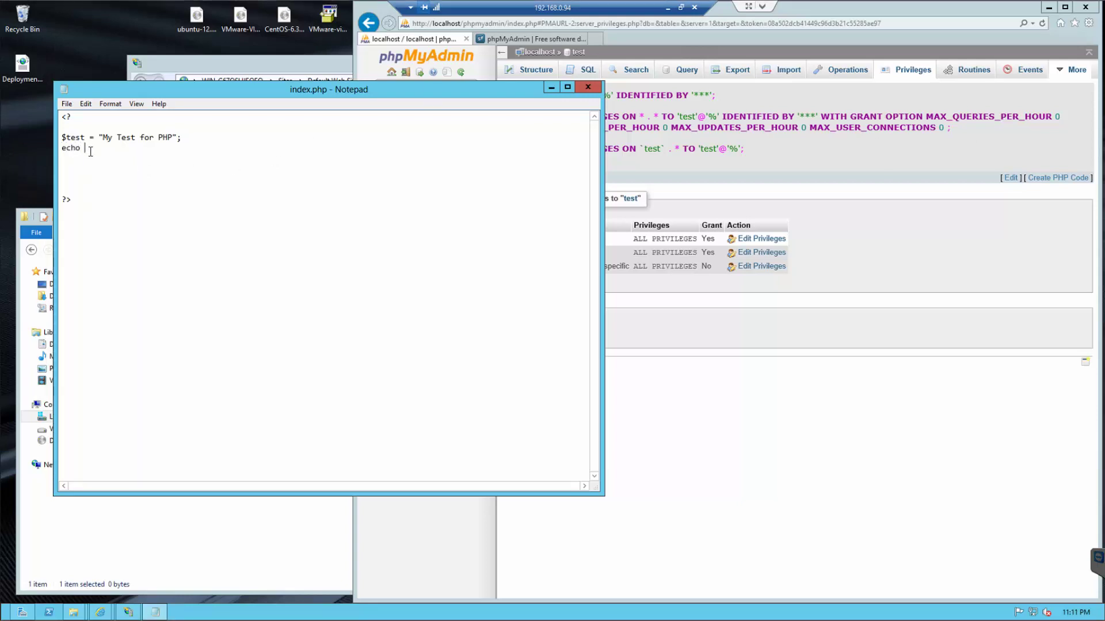
text( $test;)
key(Return)
key(Return)
key(Return)
- Define $db = "test" and $host = "localhost" with a // Default : 3306 comment
text($db = ""test)
key(Right)
text(;)
key(Return)
text($host = "";)
key(Left)
key(Left)
text(localhost6)
key(Right)
key(Left)
key(BackSpace)
key(End)
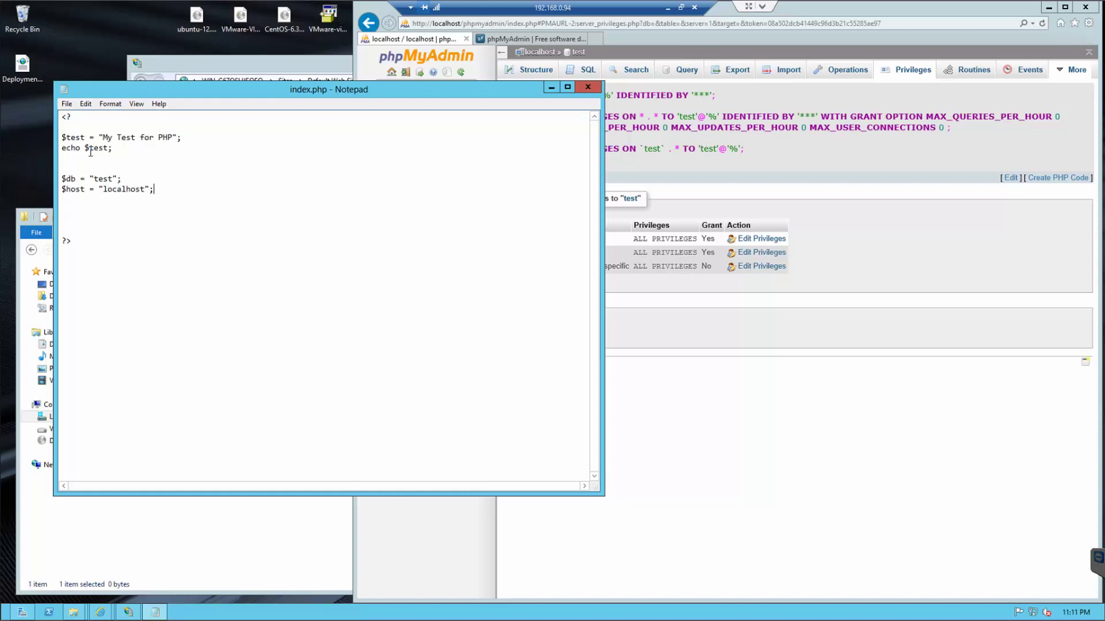
text(// Default : 3306)
key(Return)
- Define $user = "test" and a $password variable holding the account password
text($)
text(user = "";)
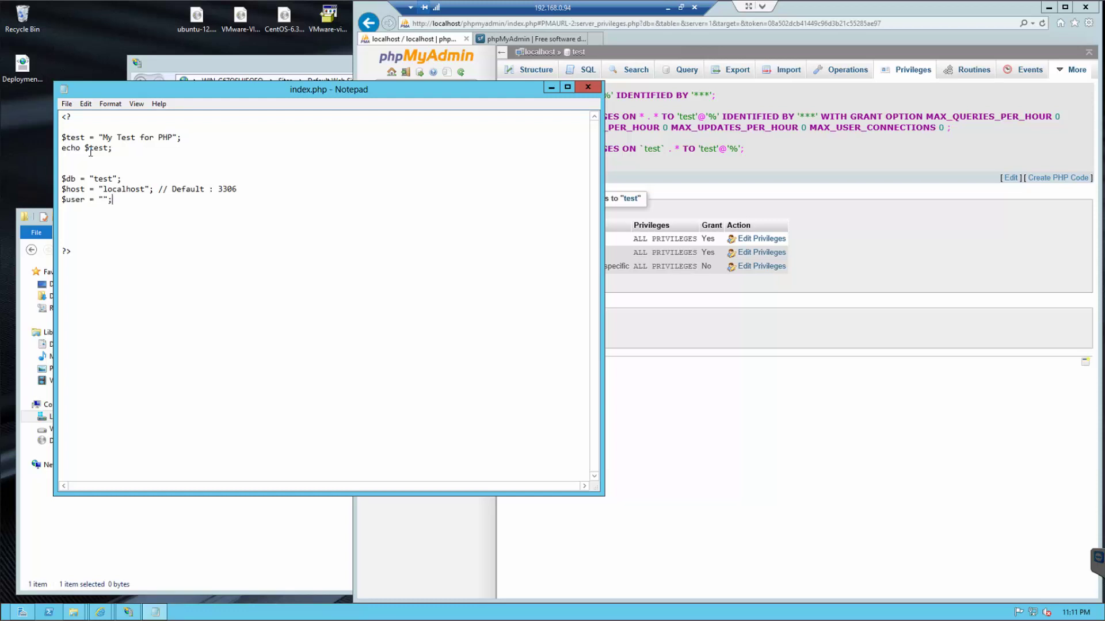
key(Left)
key(Left)
text(test)
key(End)
key(Return)
text($password = "";test)
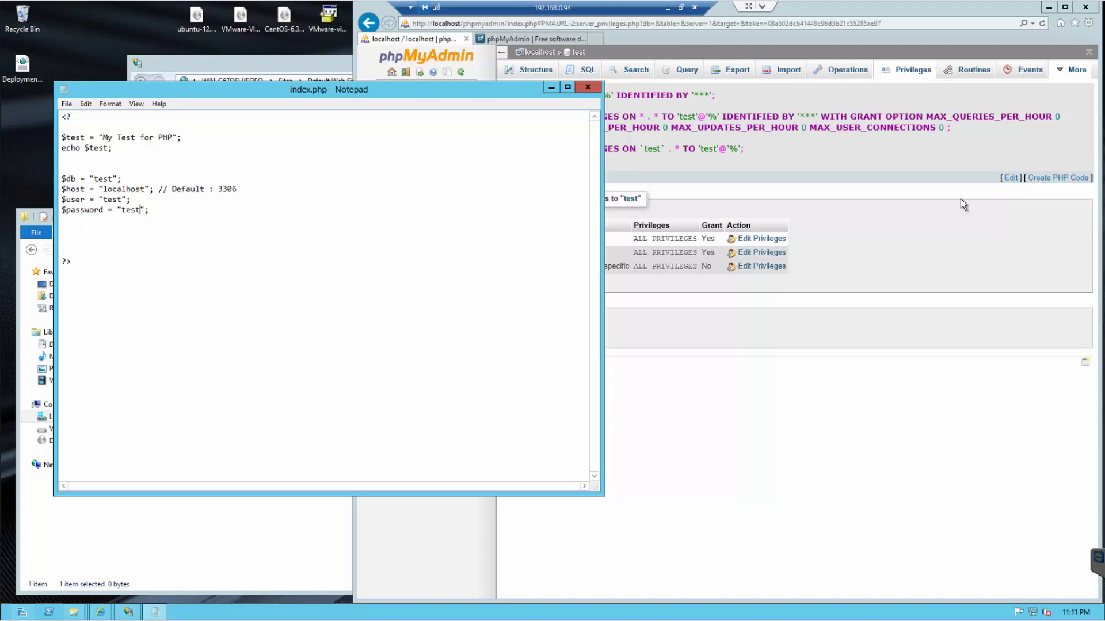
key(End)
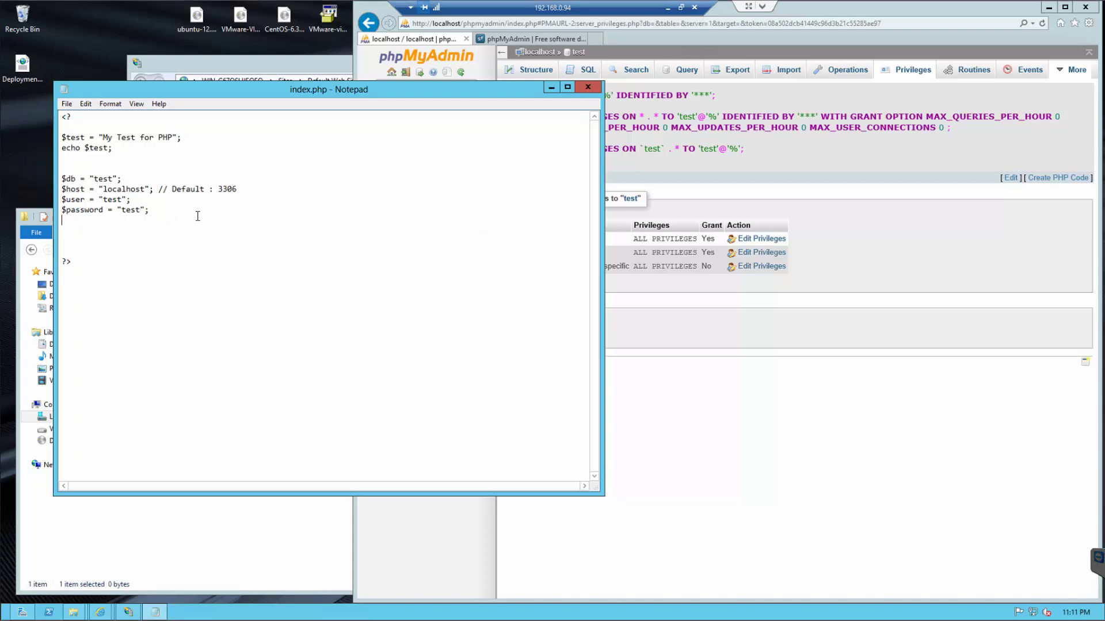
key(Return)
key(Return)
- Add mysql_connect($host, $user, $password); and start a new line below it
text(mysql_connect();)
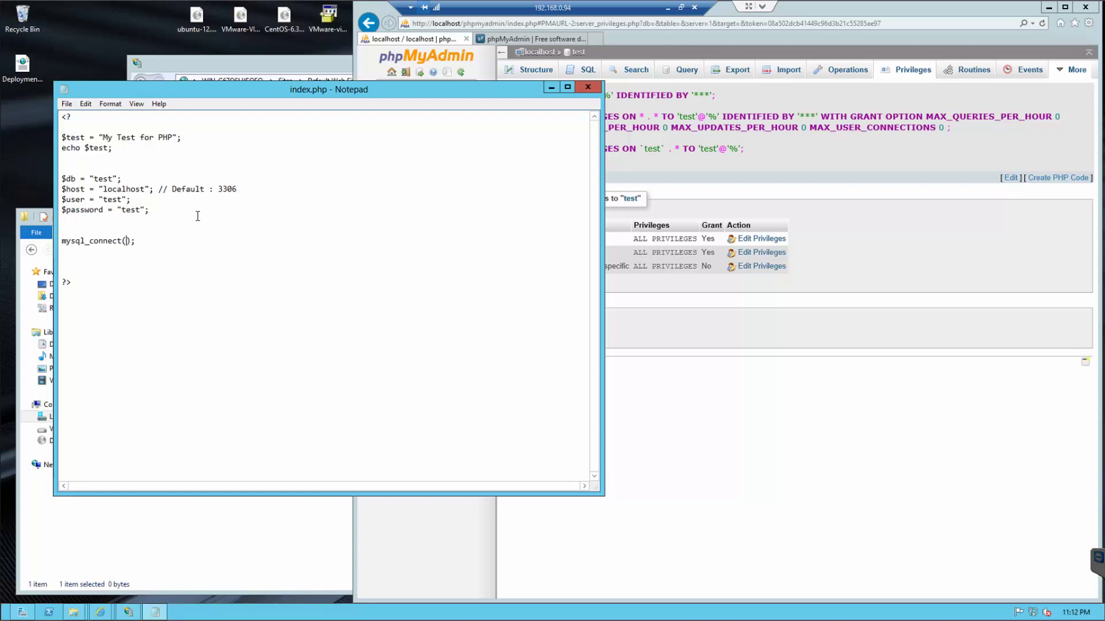
text($host, $user, $pass)
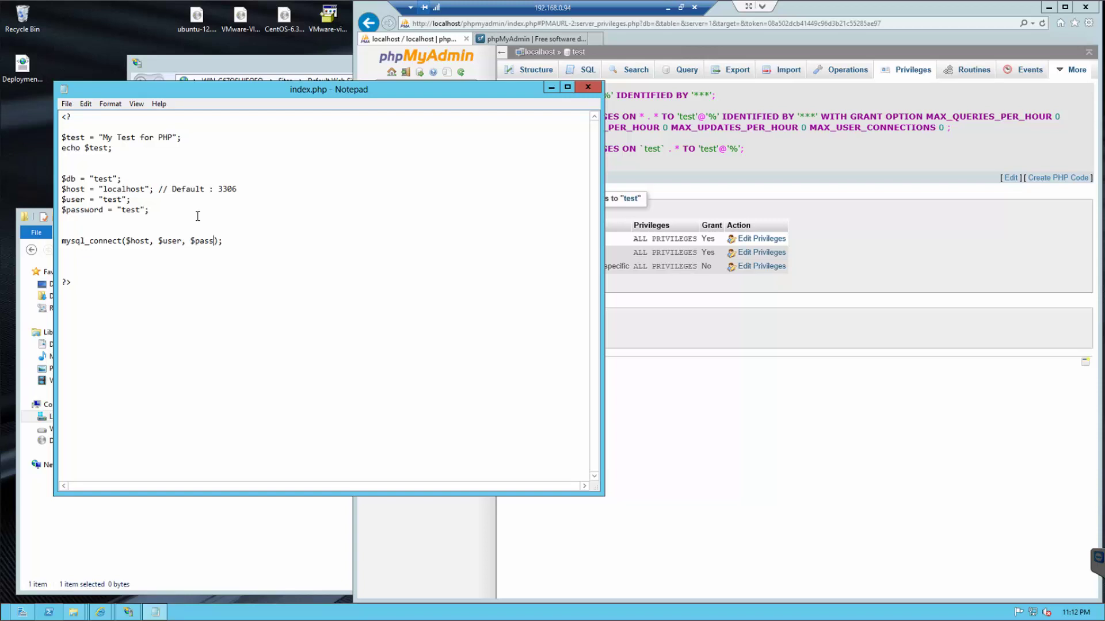
text(word)
key(End)
key(Return)
- Try a mysql_db_select($db) line, then delete it again
text($con = mysql_db_select)
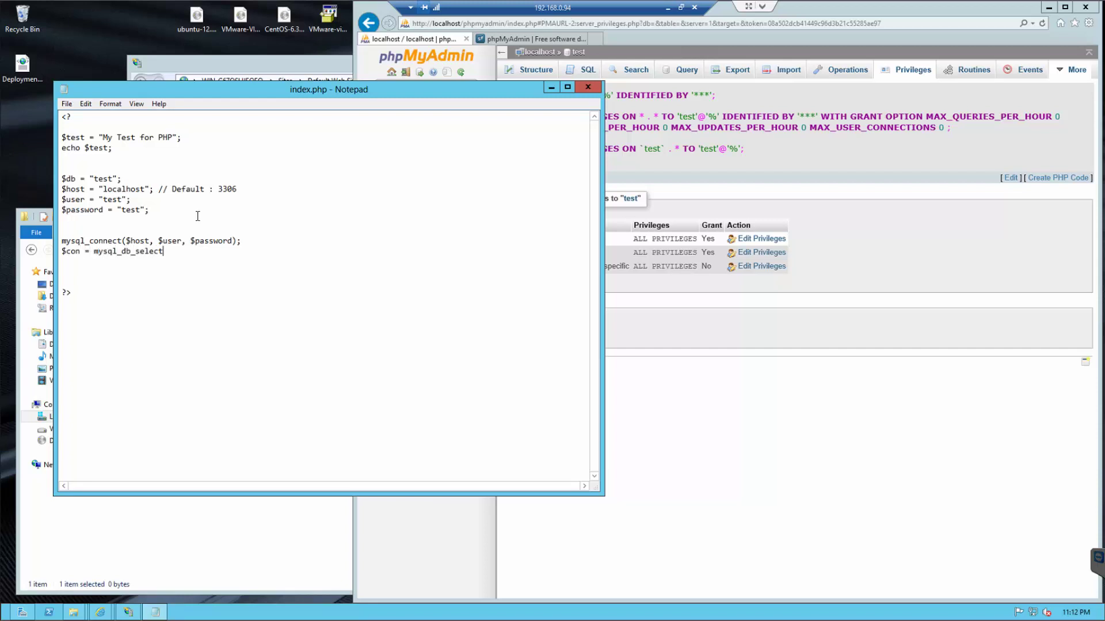
text(();)
key(Left)
key(Left)
drag(94, 251, 63, 252)
key(Delete)
text($db)
shift+click(59, 255)
key(BackSpace)
- Begin the query line $sql = "SELECT * FROM test.``";
key(Return)
key(Return)
text($sql)
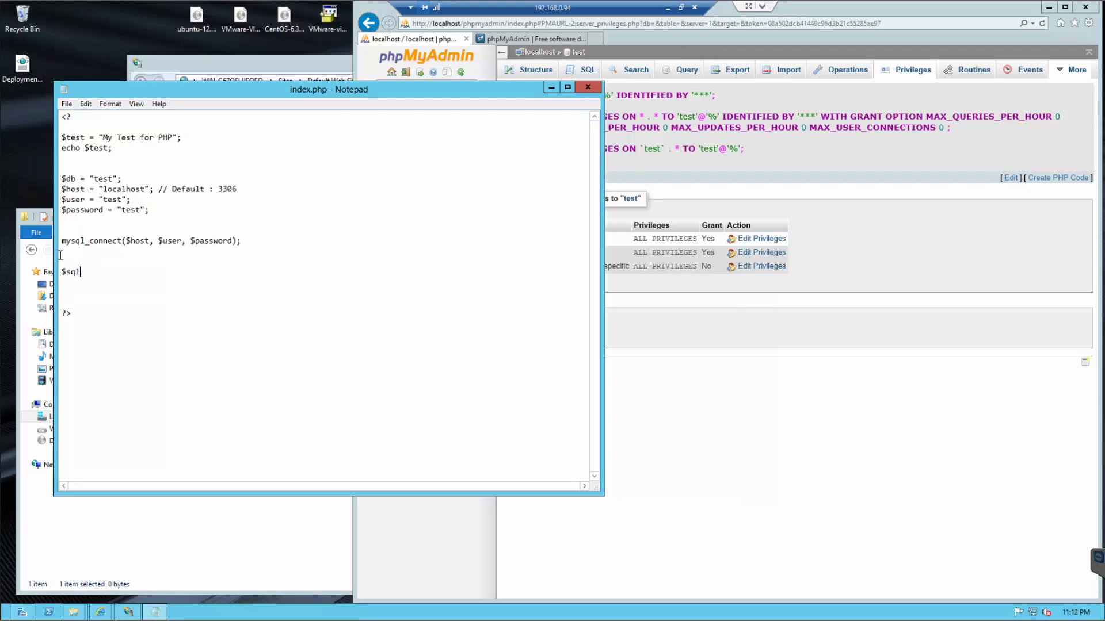
text( = "";)
key(Left)
key(Left)
text(SELECT * FROM test.``)
key(Left)
- In the test database, start a new table named tom with 3 columns
click(639, 33)
click(401, 139)
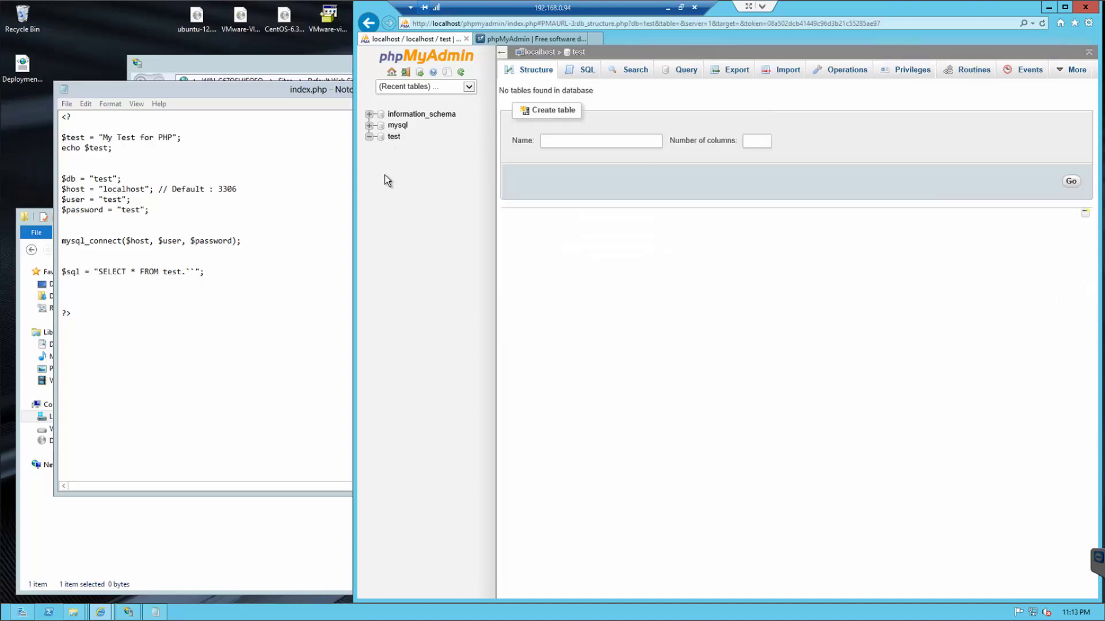
click(542, 143)
text(test)
key(BackSpace)
key(BackSpace)
key(BackSpace)
key(BackSpace)
text(tom)
key(Tab)
text(3)
key(Return)
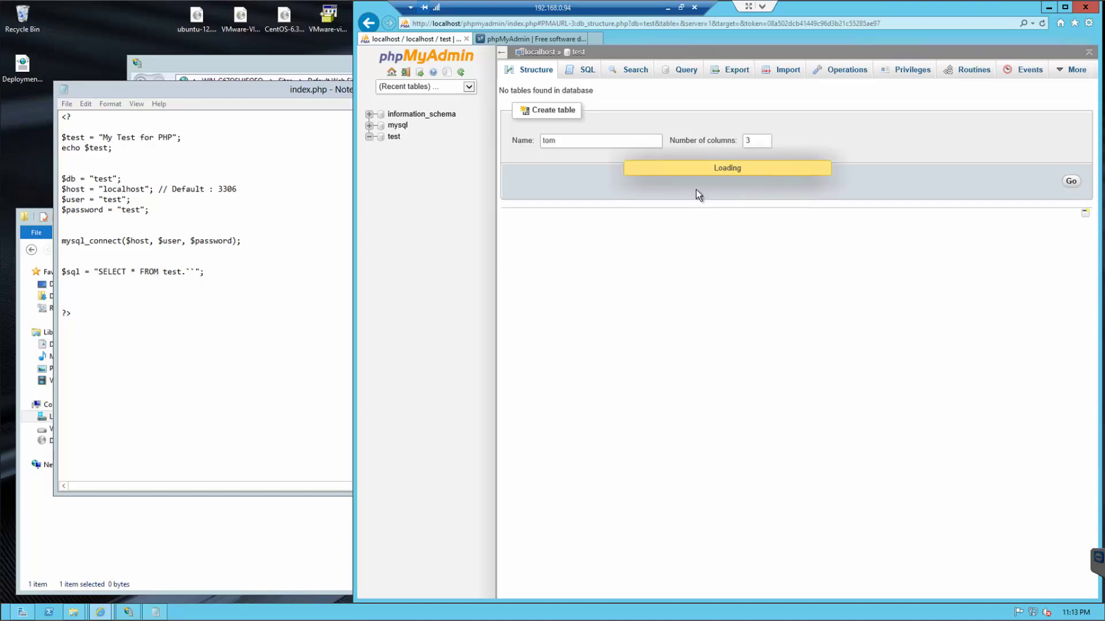
- Name the columns id, name and value, each with length 11
click(541, 149)
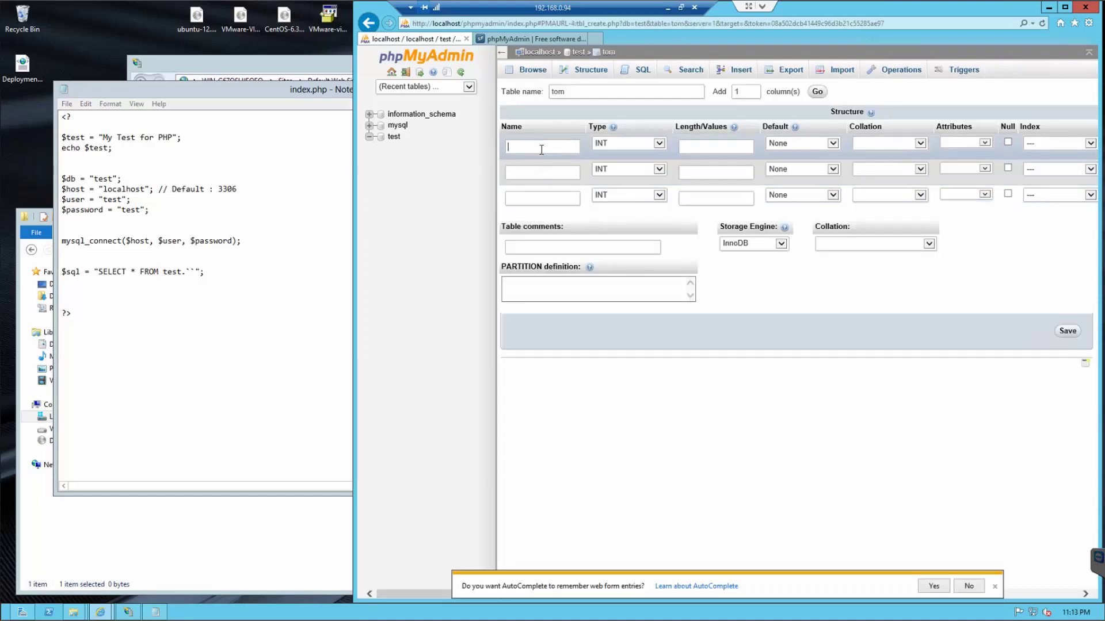
text(id)
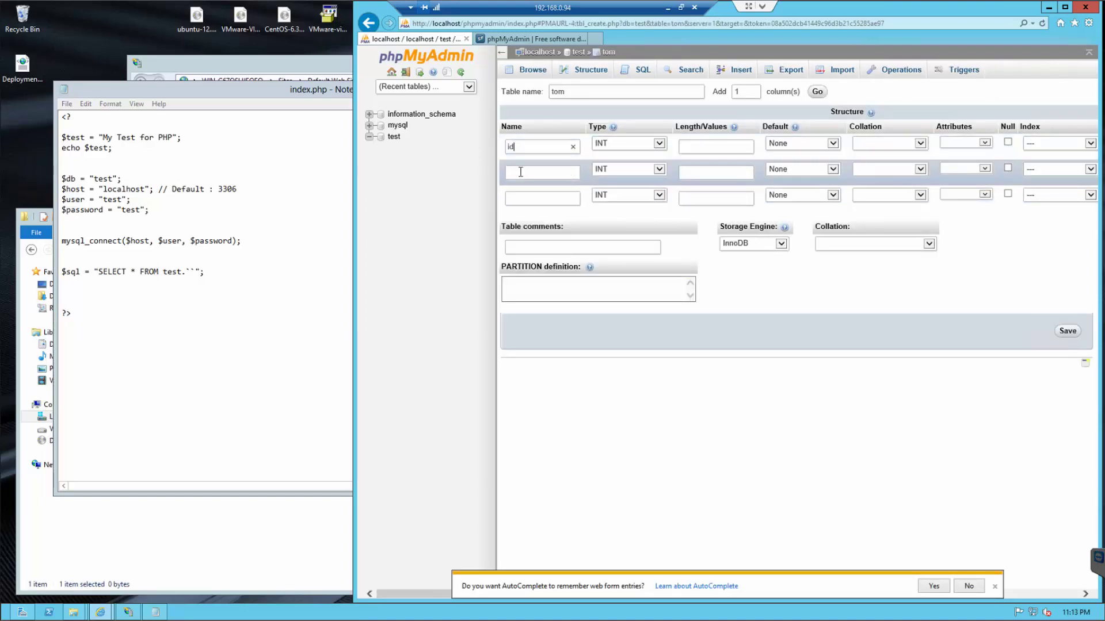
text(name)
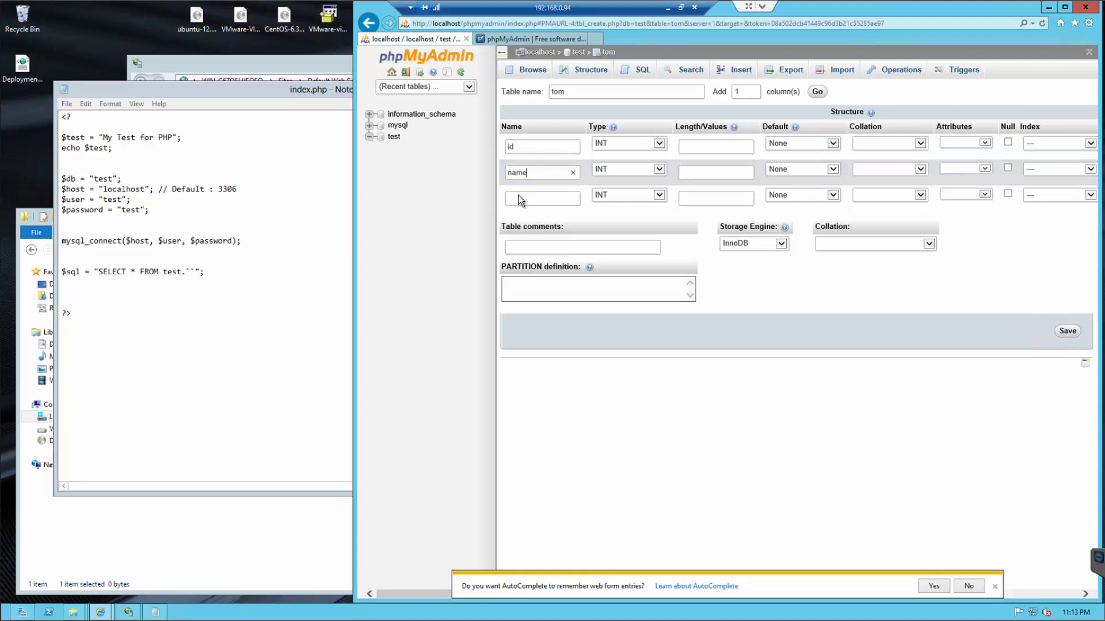
click(520, 195)
text(value)
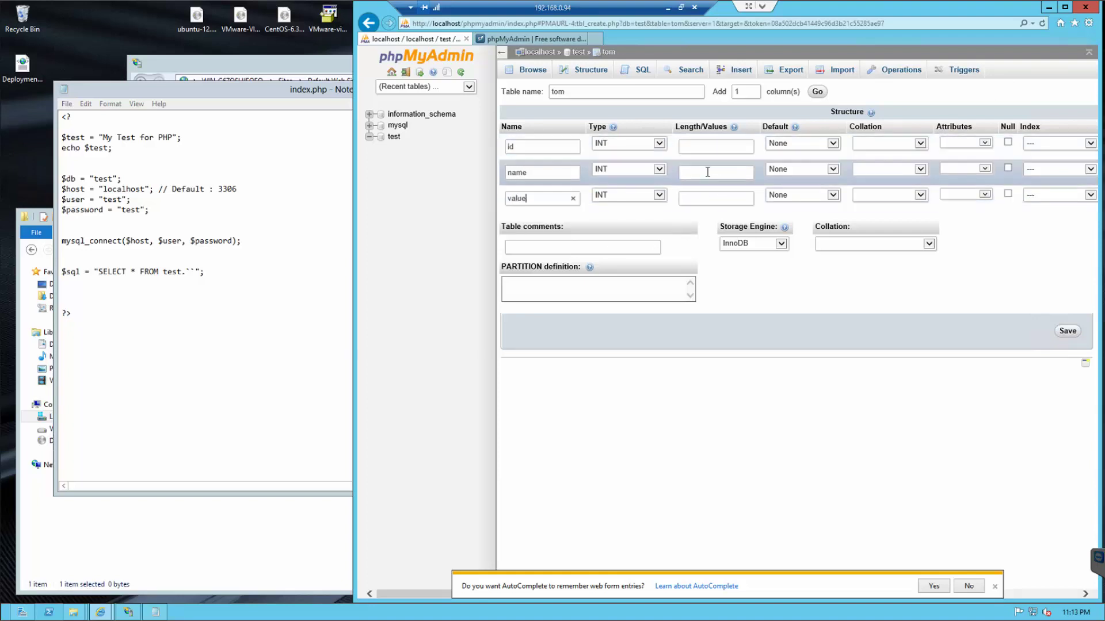
click(708, 172)
text(11)
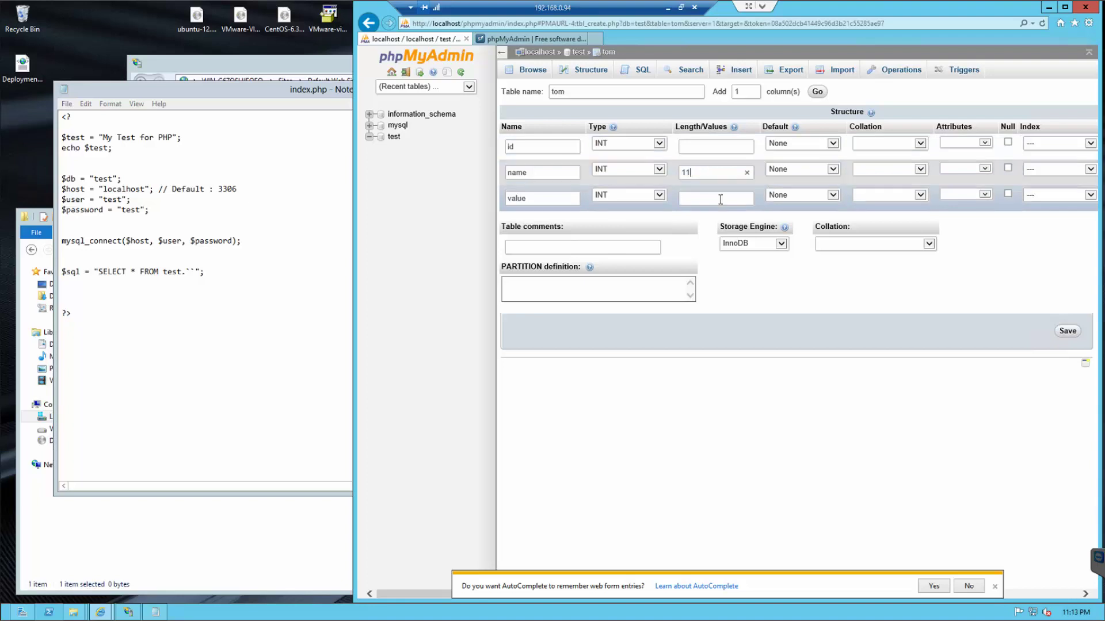
click(714, 198)
text(11)
click(701, 149)
text(11)
- Make the name and value columns VARCHAR with length 55
click(659, 170)
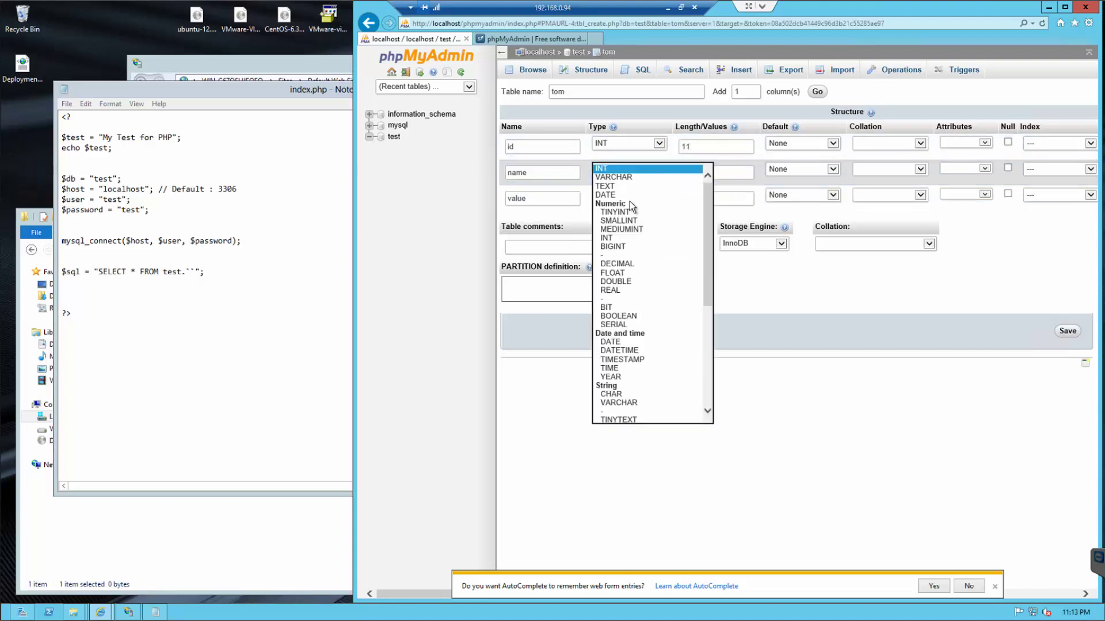
click(631, 178)
click(630, 195)
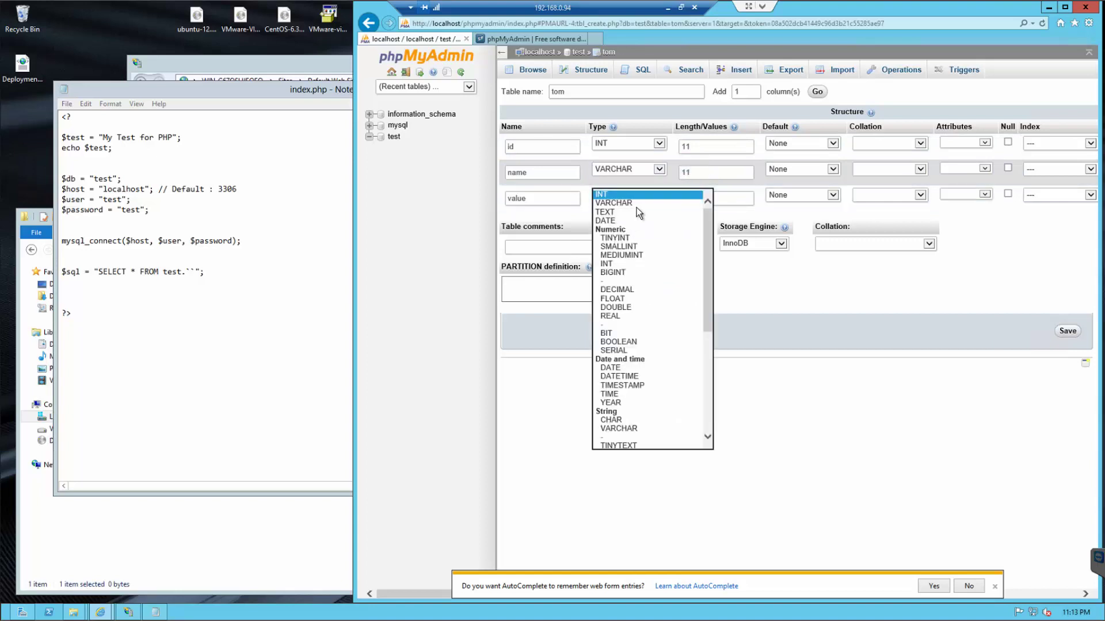
click(633, 205)
double_click(683, 172)
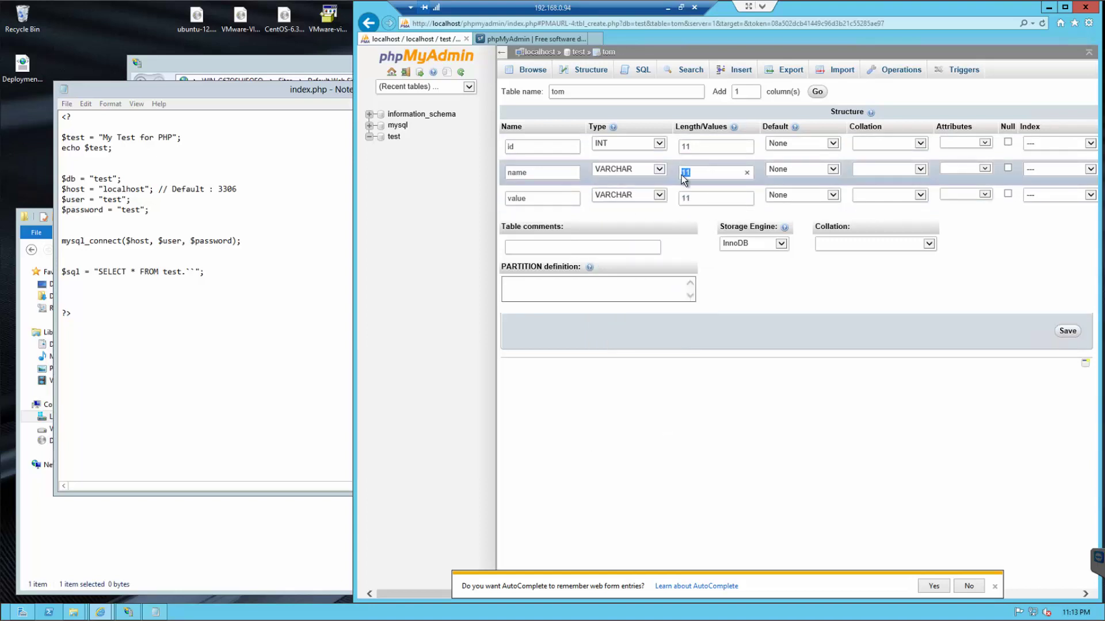
text(55)
double_click(697, 199)
text(55)
- Make id the auto-increment PRIMARY key and save table tom
click(1041, 143)
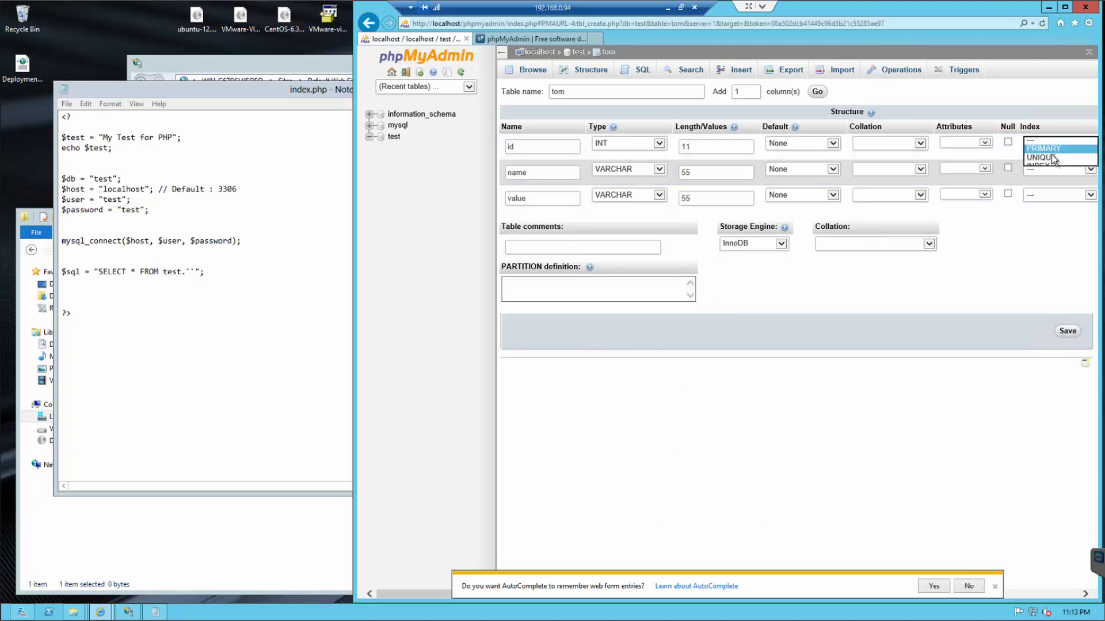
click(1043, 150)
click(1085, 595)
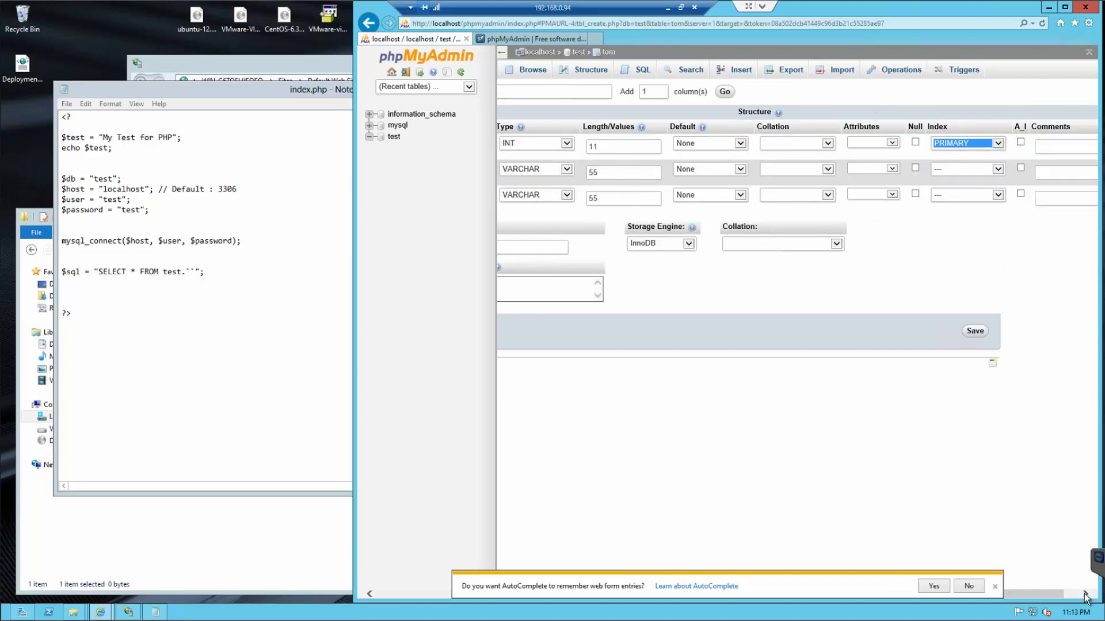
click(1003, 142)
click(994, 587)
drag(1010, 590, 766, 563)
click(1071, 332)
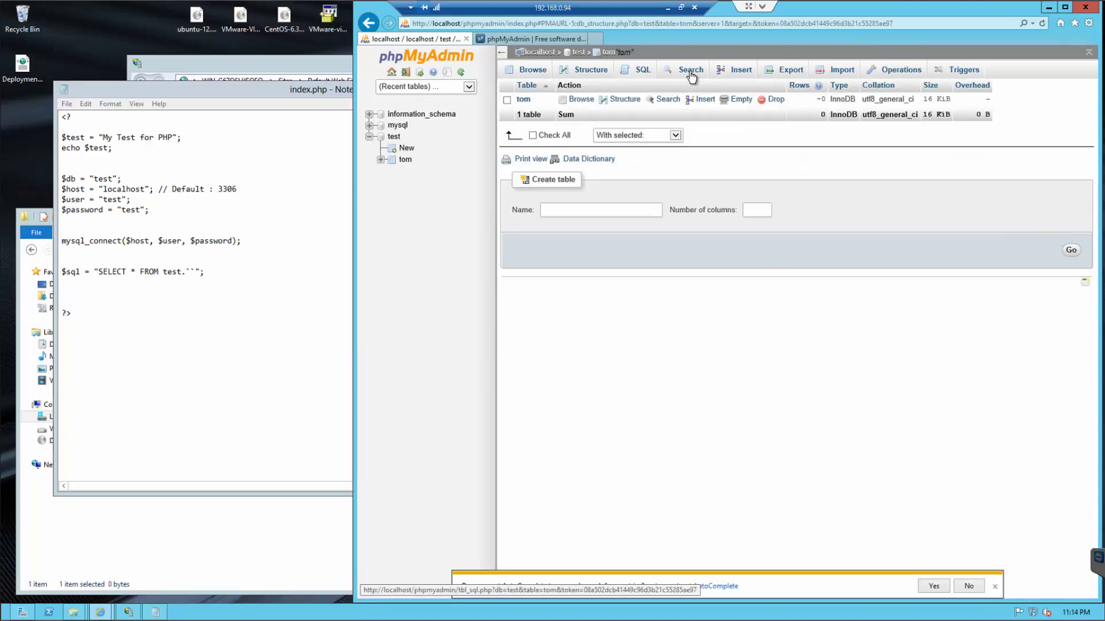
- In tom's Insert form, enter two rows: a name with value 5, another with 10
click(728, 70)
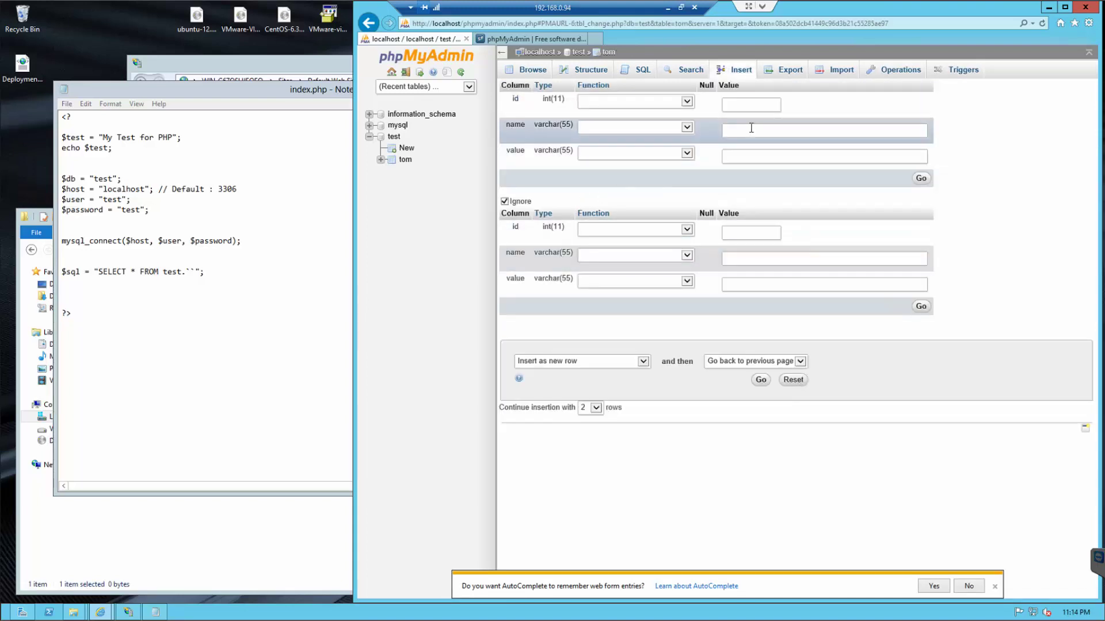
text(Tomm)
key(BackSpace)
key(BackSpace)
key(BackSpace)
text(immy)
key(Tab)
key(Tab)
key(Tab)
text(Johnny-)
key(BackSpace)
text(10)
click(749, 153)
text(5)
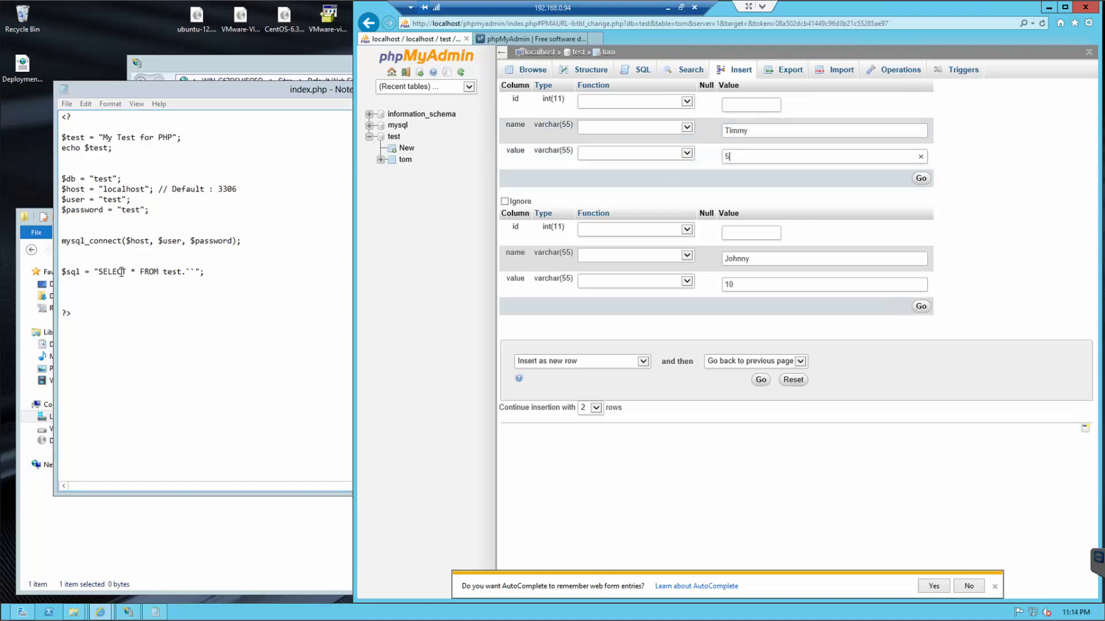
- Finish the query as test.`tom` and add $query = mysql_query($sql);
click(193, 271)
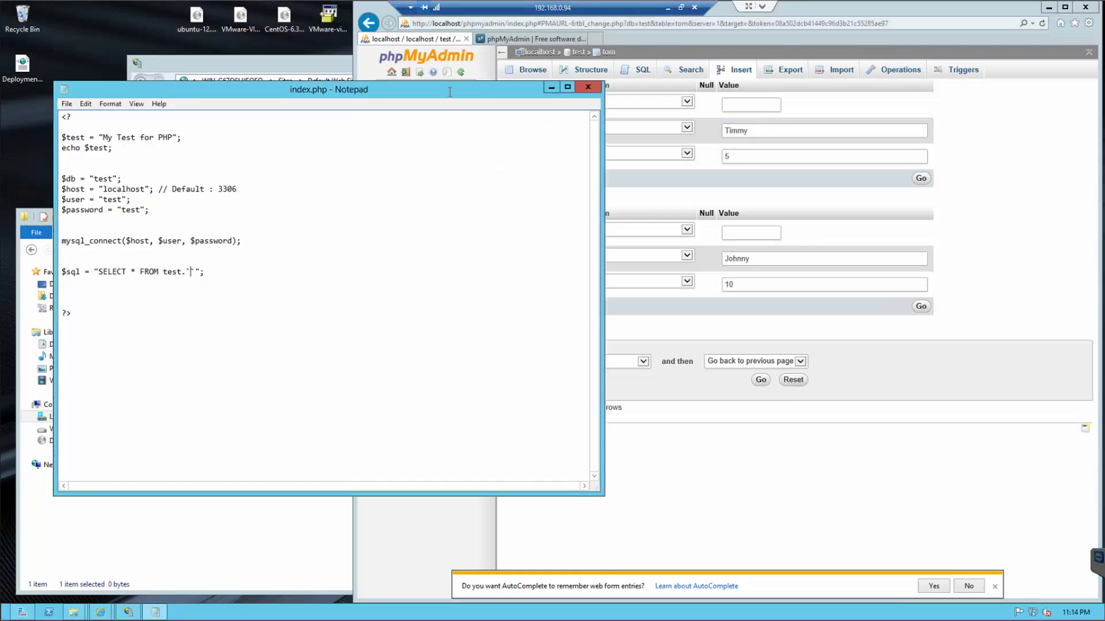
drag(458, 89, 470, 199)
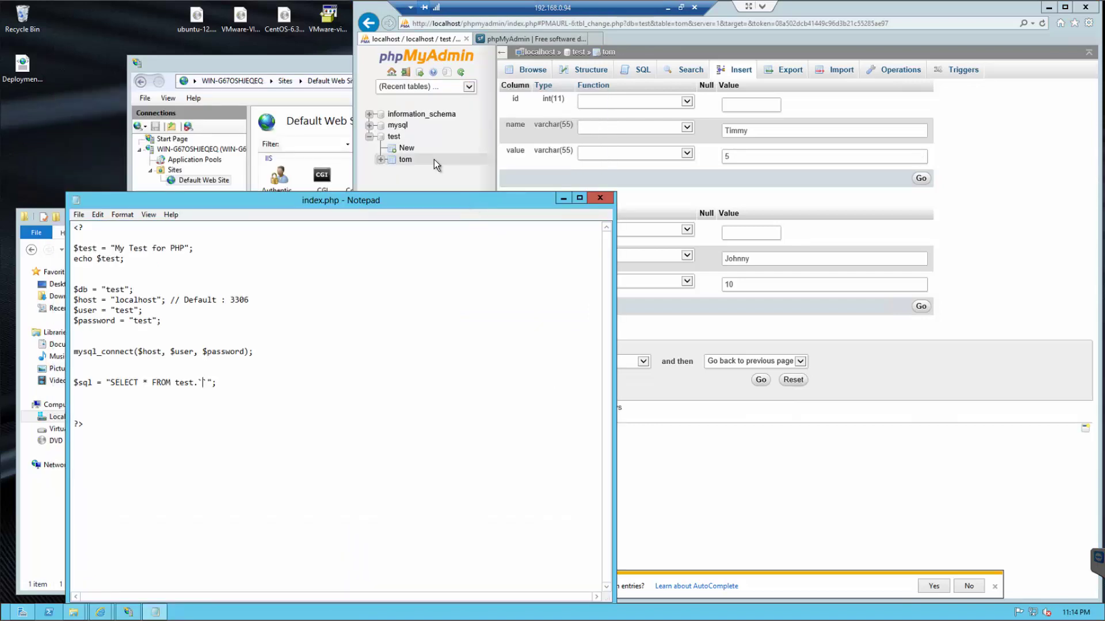
text(tom)
key(Right)
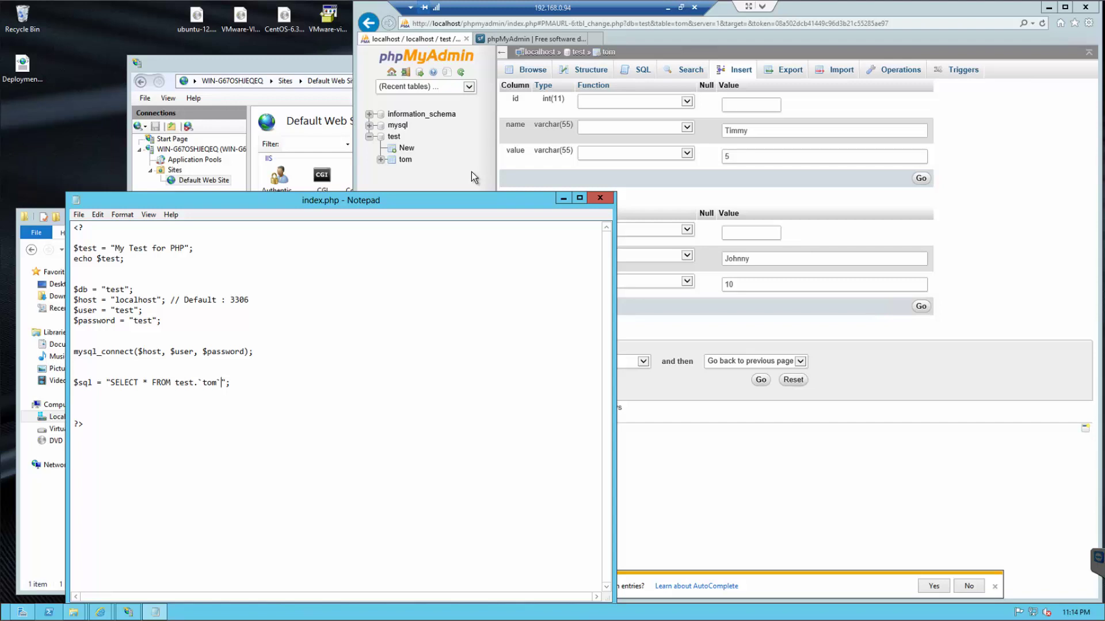
text(;)
click(184, 390)
text($query = mysql_select()
key(BackSpace)
key(BackSpace)
key(BackSpace)
key(BackSpace)
key(BackSpace)
key(BackSpace)
key(BackSpace)
text(query($sql);)
key(Return)
key(Return)
- Add the loop while($fetch = mysql_fetch_array($query)) { } below the query line
text(who)
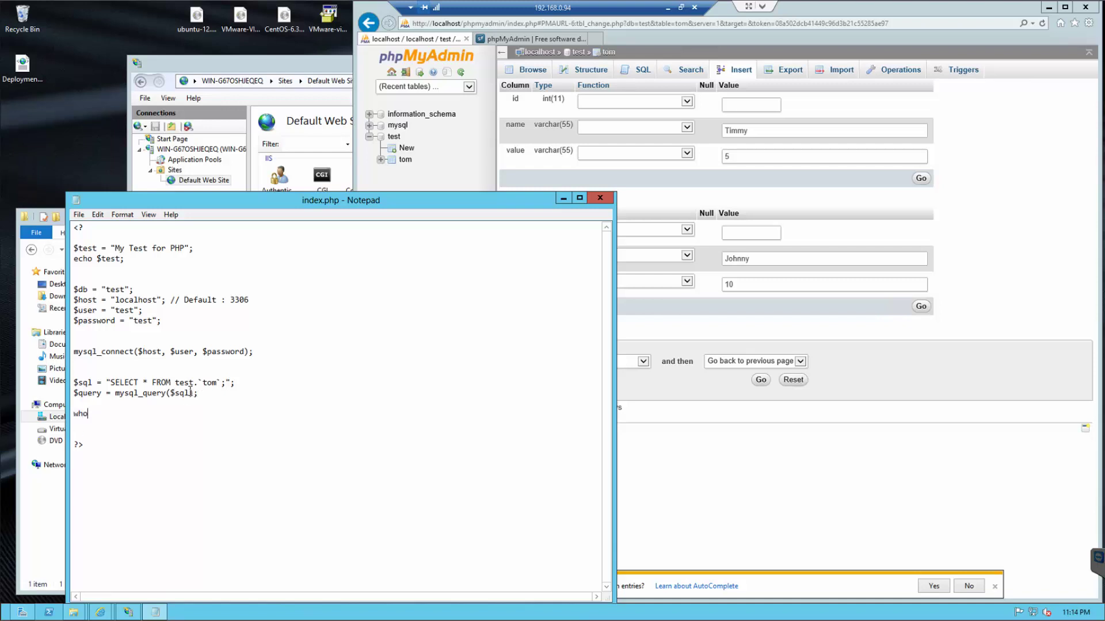
key(BackSpace)
text(ile($fetch = mysql_fetch_array)
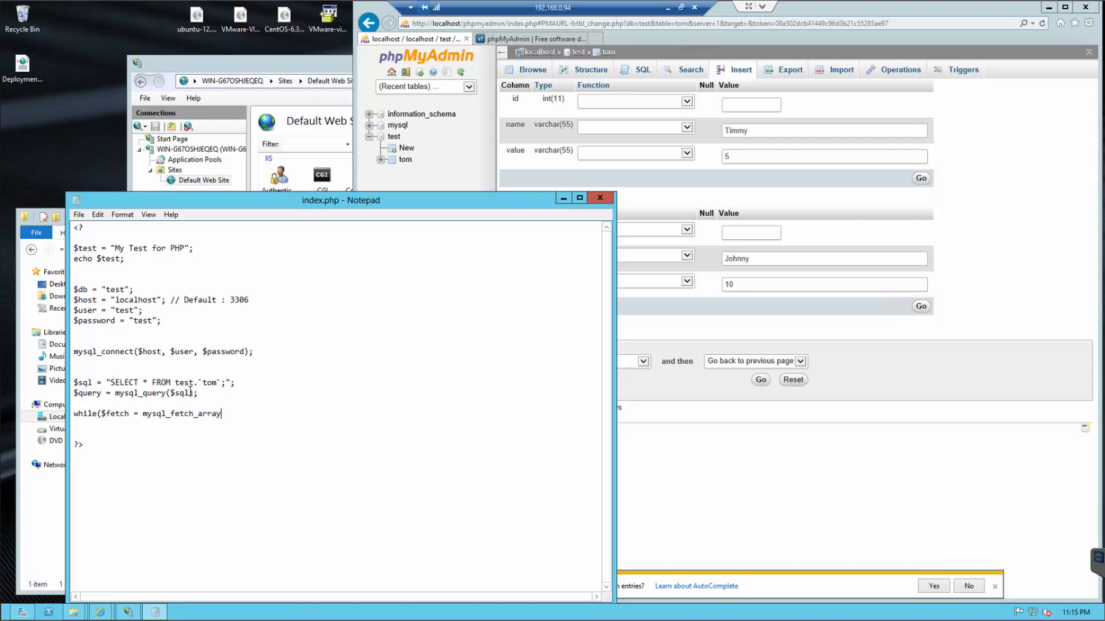
text(($query)) {)
key(Return)
key(Return)
key(Return)
text(})
key(Up)
key(Tab)
text($)
key(BackSpace)
key(BackSpace)
- Fill the loop body with echo '<br /><br />'; and print_r($fetch);
text(echo '<br)
key(Left)
key(Left)
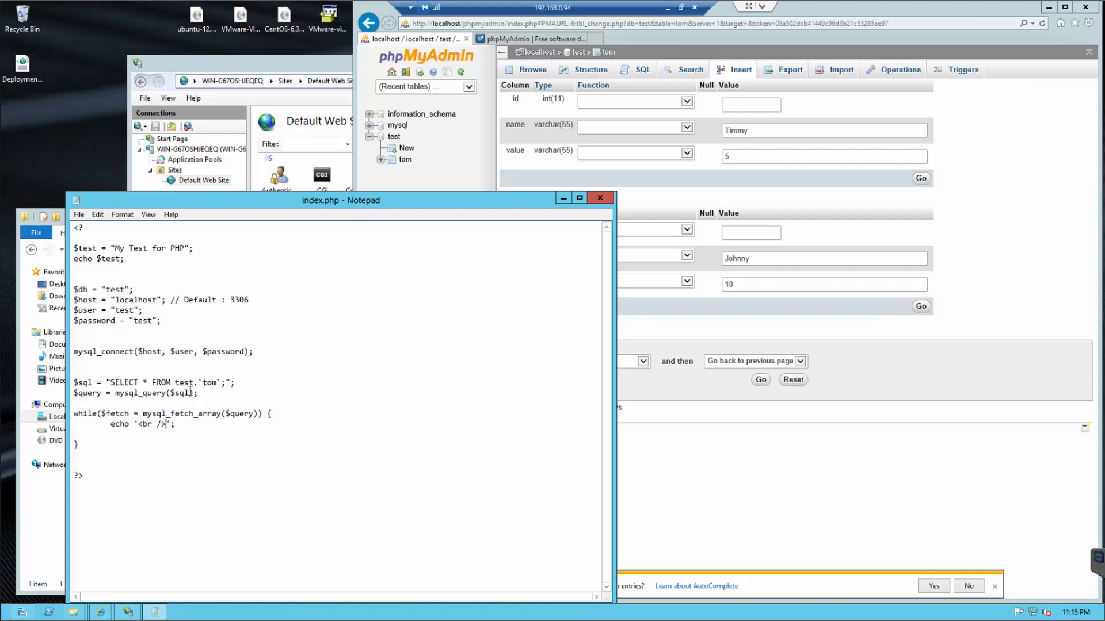
text(<br />)
key(Return)
key(Tab)
text(echo)
key(BackSpace)
text(o)
key(BackSpace)
key(BackSpace)
key(BackSpace)
key(BackSpace)
text(print_r($fetch);)
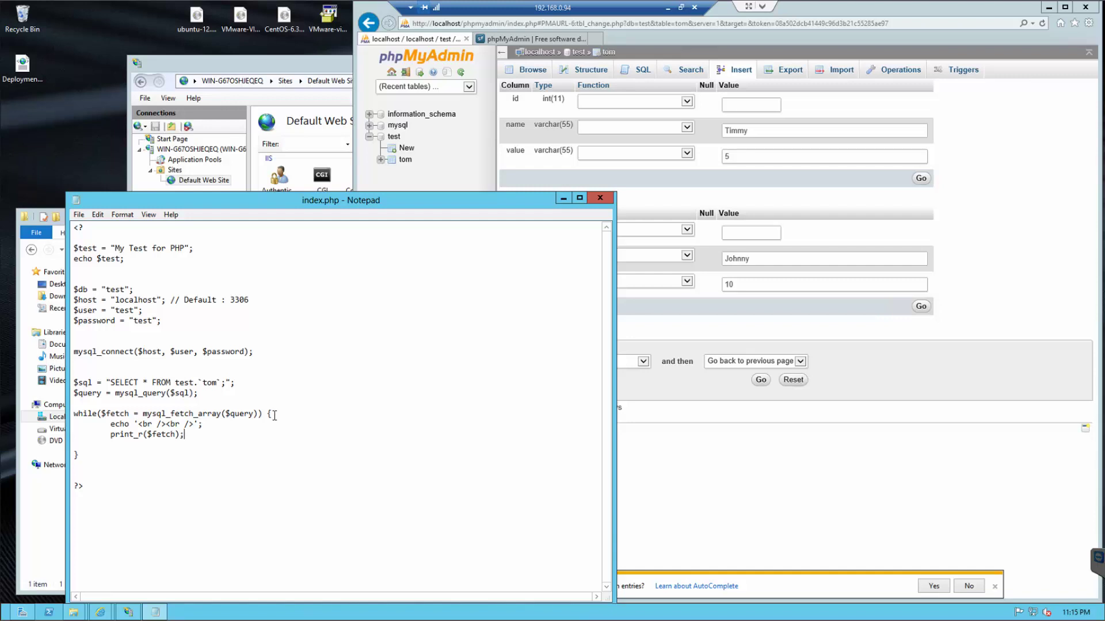
- Load localhost/test in a new Internet Explorer tab
click(574, 41)
click(595, 39)
text(localhost/)
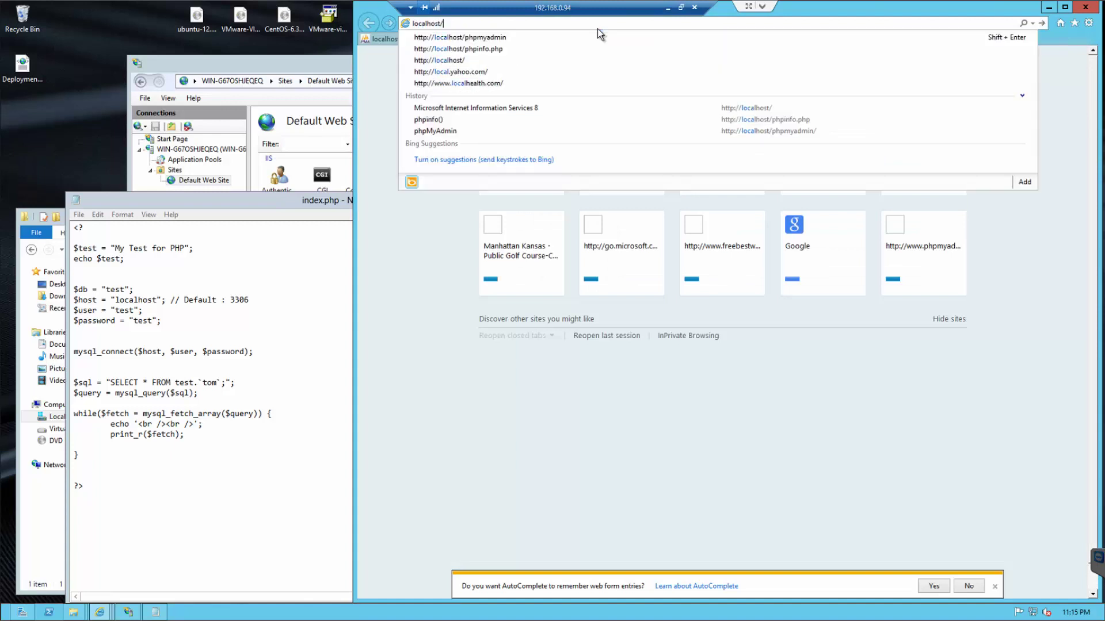
key(Return)
click(515, 22)
click(514, 21)
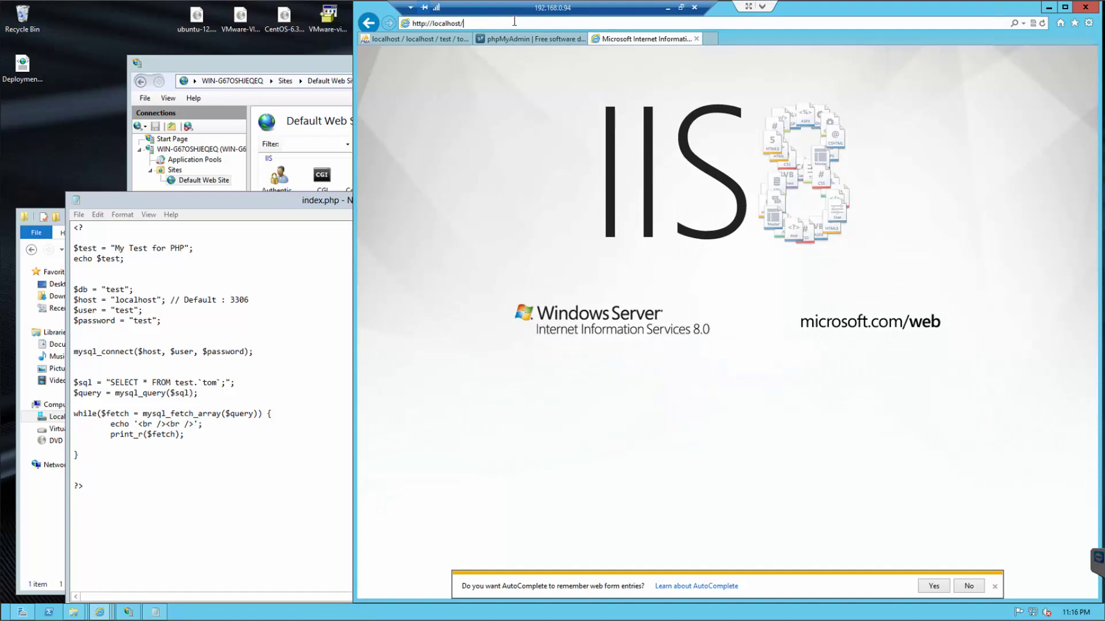
text(test)
key(Return)
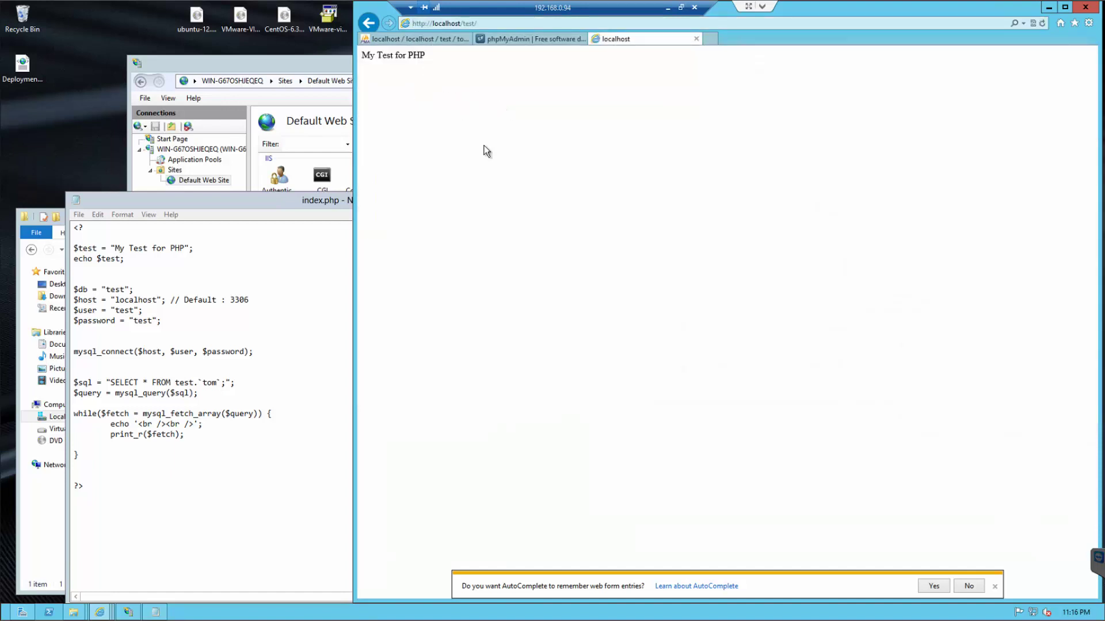
- View the page source showing only My Test for PHP, then return to phpMyAdmin
click(969, 585)
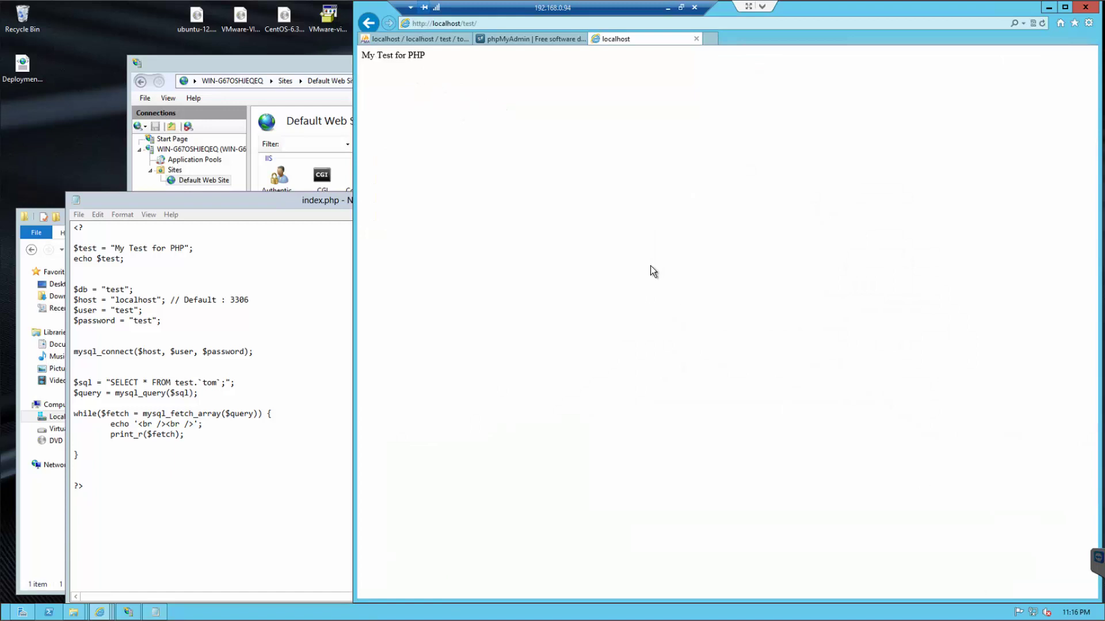
right_click(653, 275)
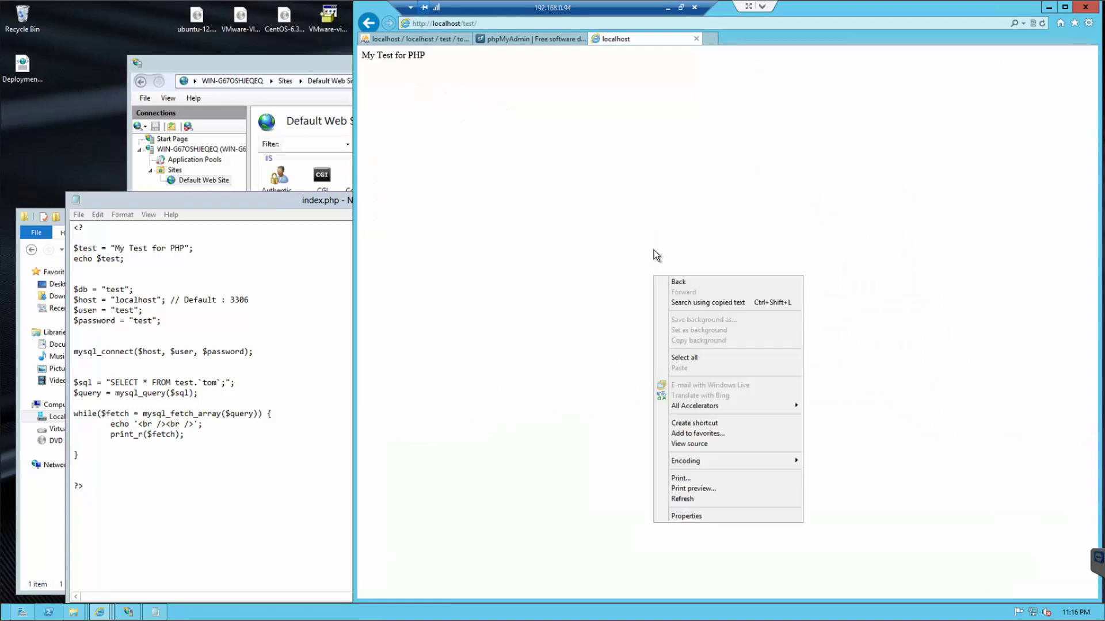
click(709, 444)
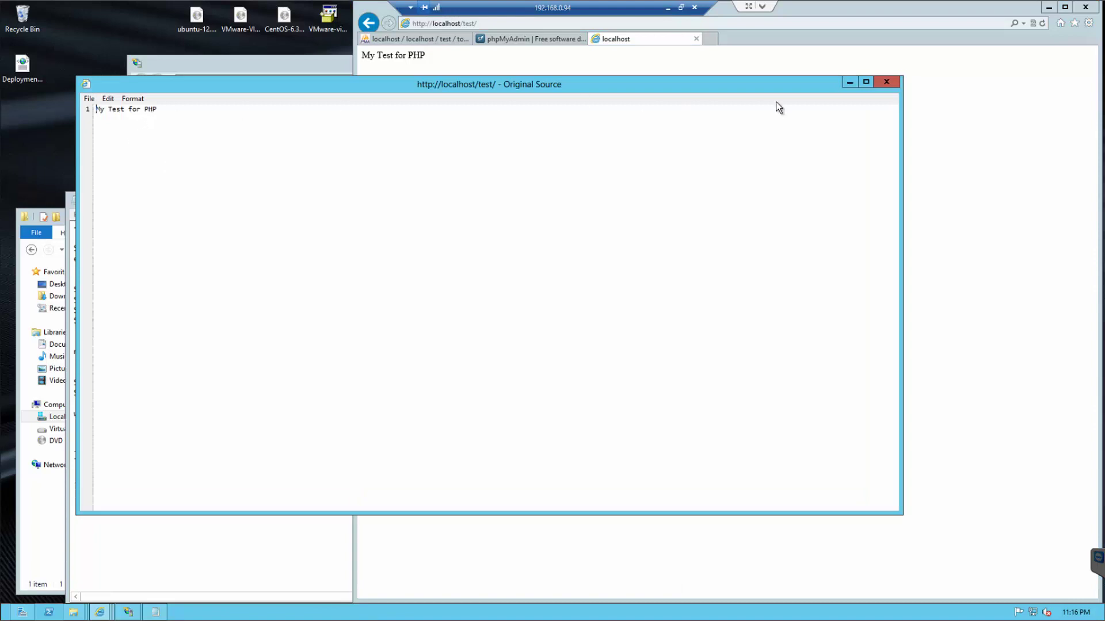
click(886, 84)
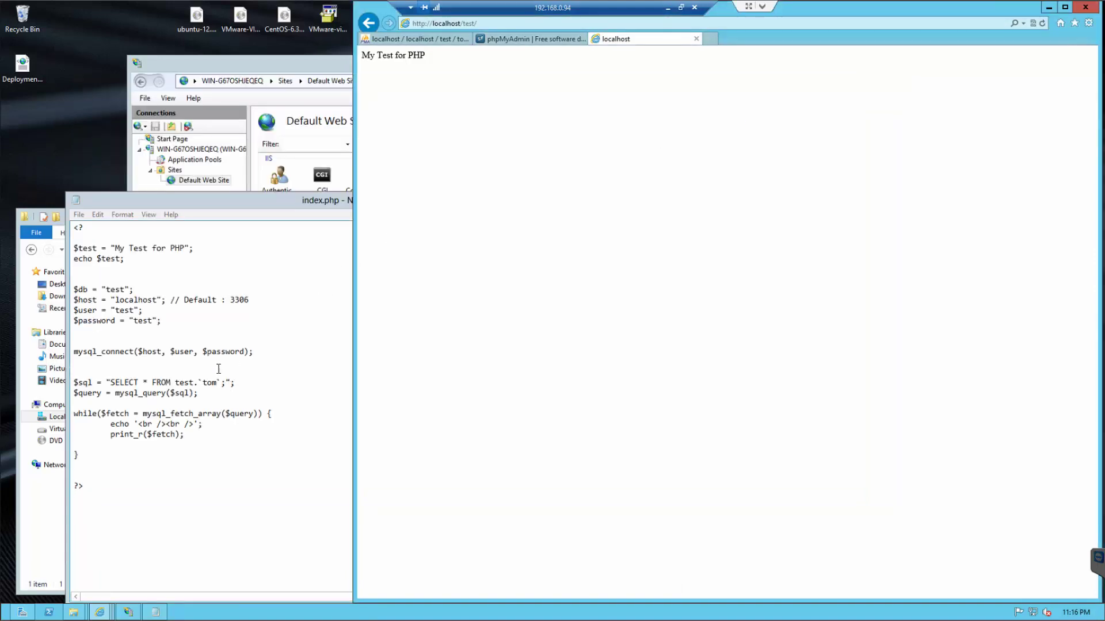
click(408, 41)
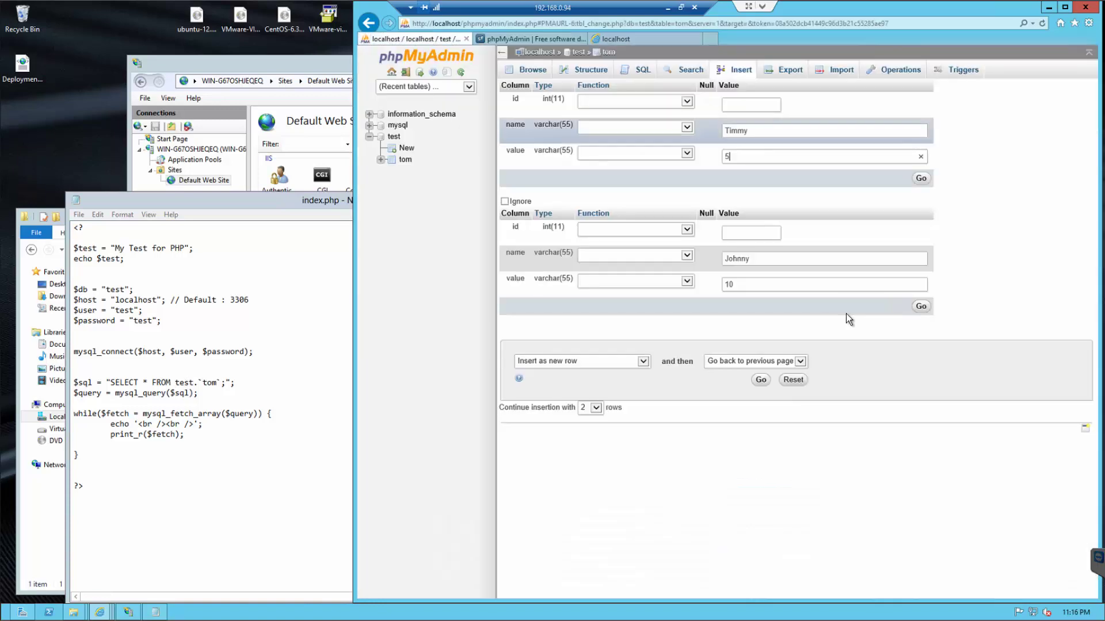
- Insert both rows into tom, refresh localhost/test to see them printed, then minimize the remote session
click(921, 306)
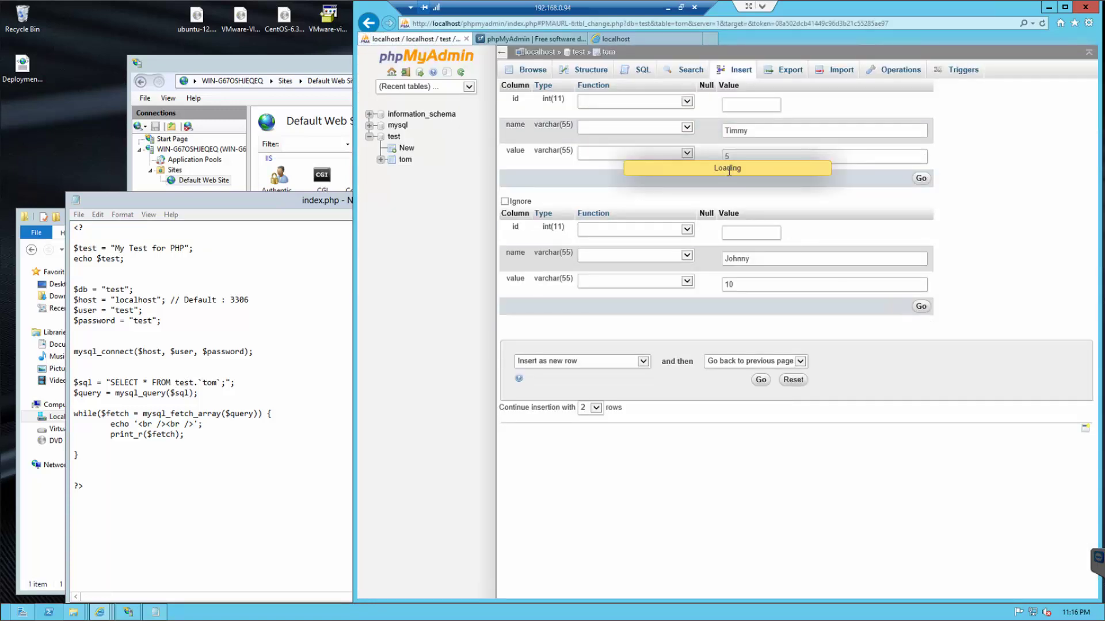
click(635, 39)
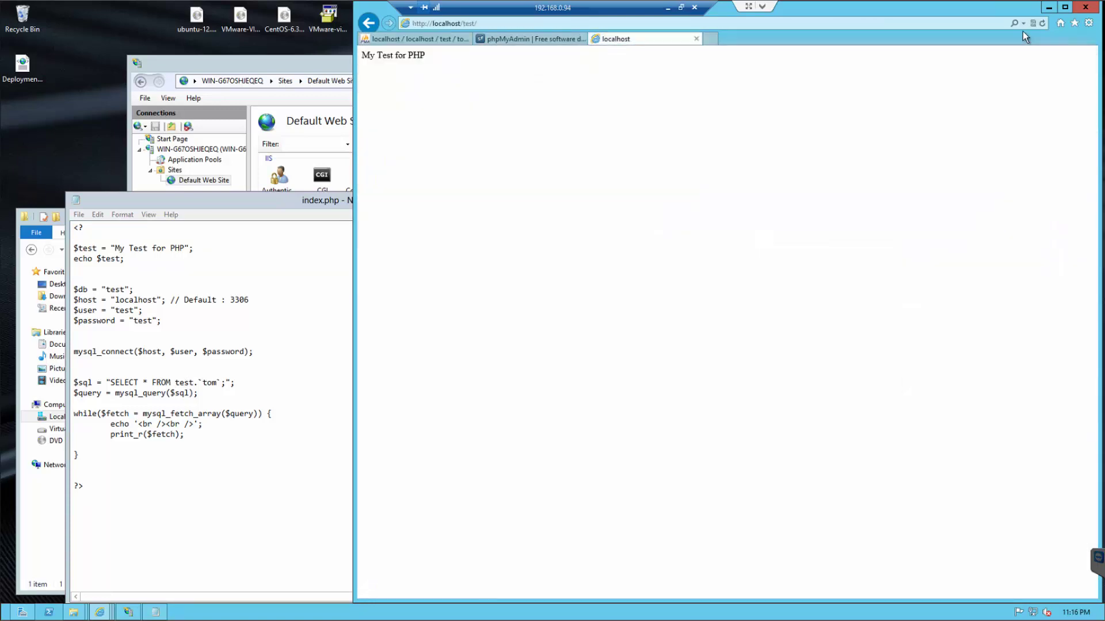
click(1043, 24)
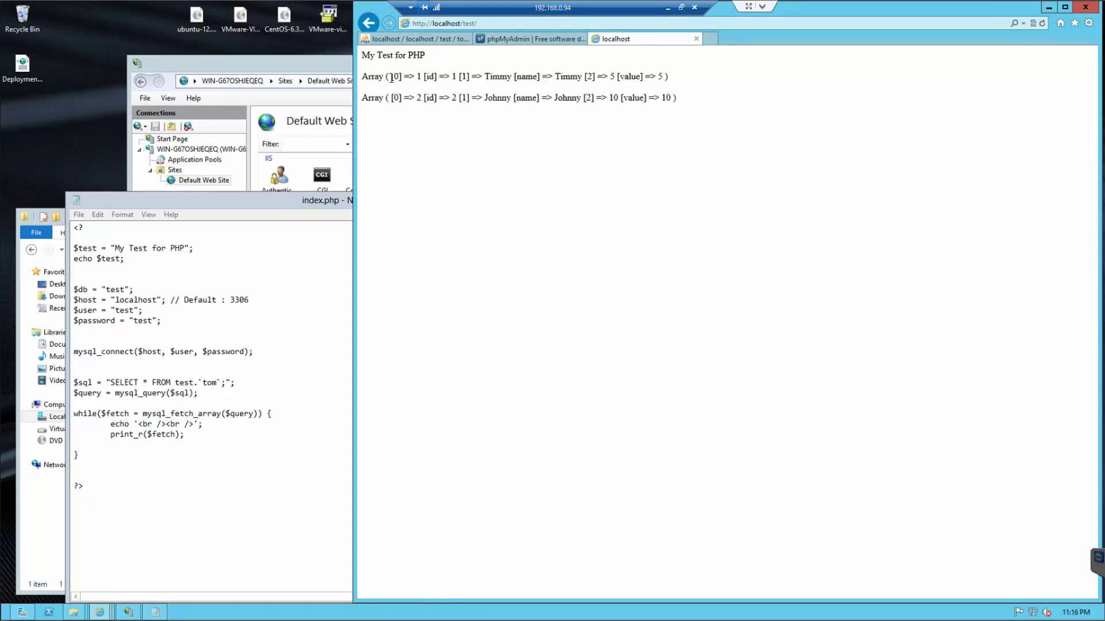
drag(391, 80, 367, 107)
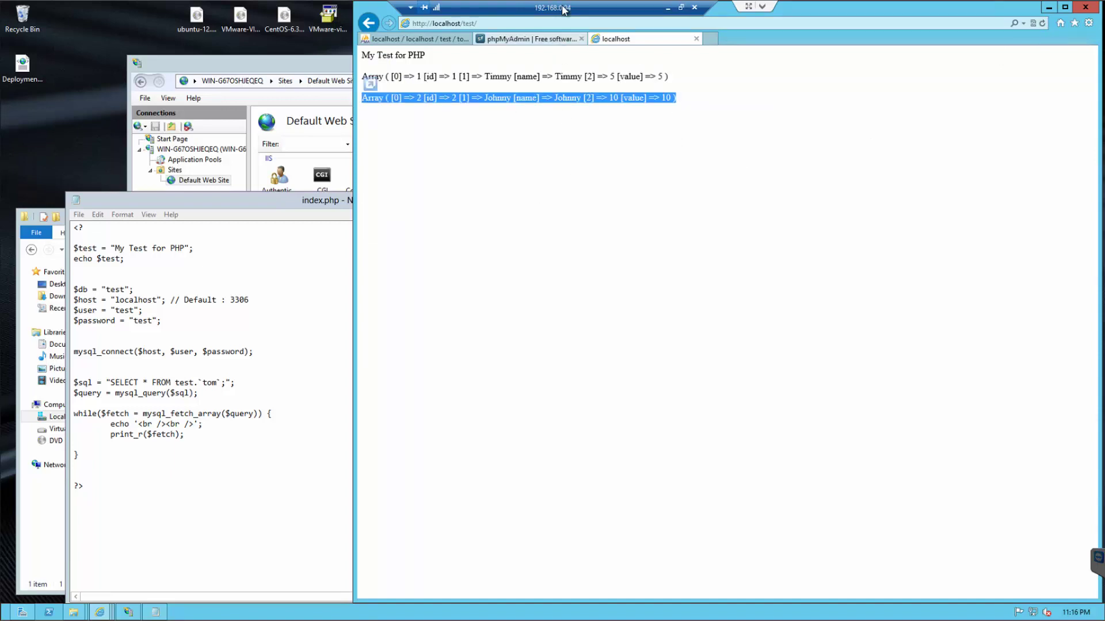
click(668, 7)
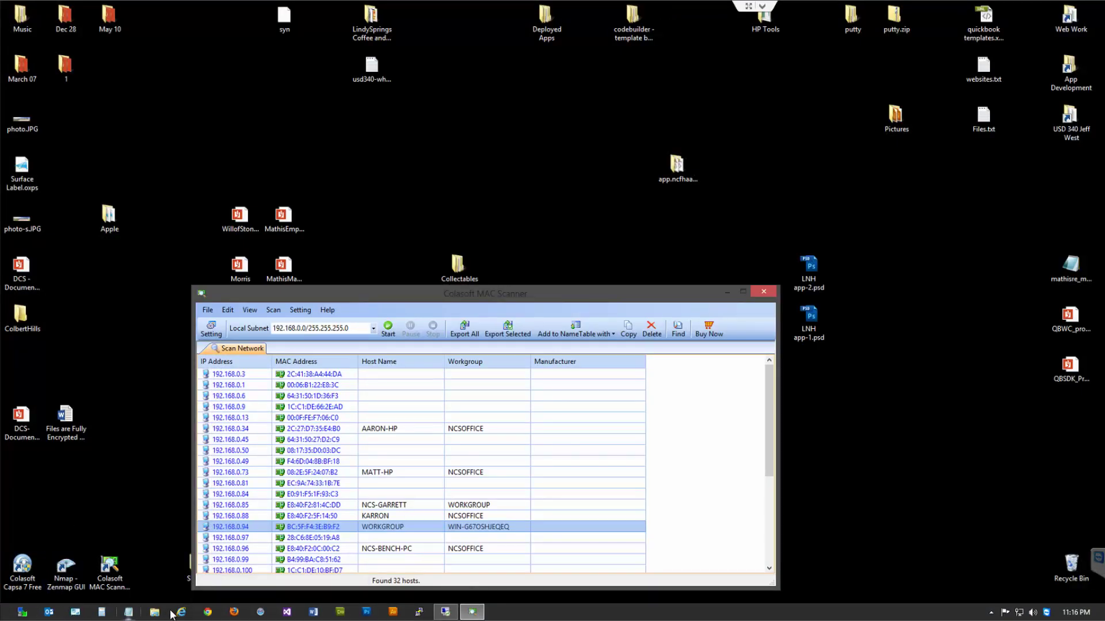
- Launch Firefox locally, load 192.168.0.94, then append /test to the address
click(234, 613)
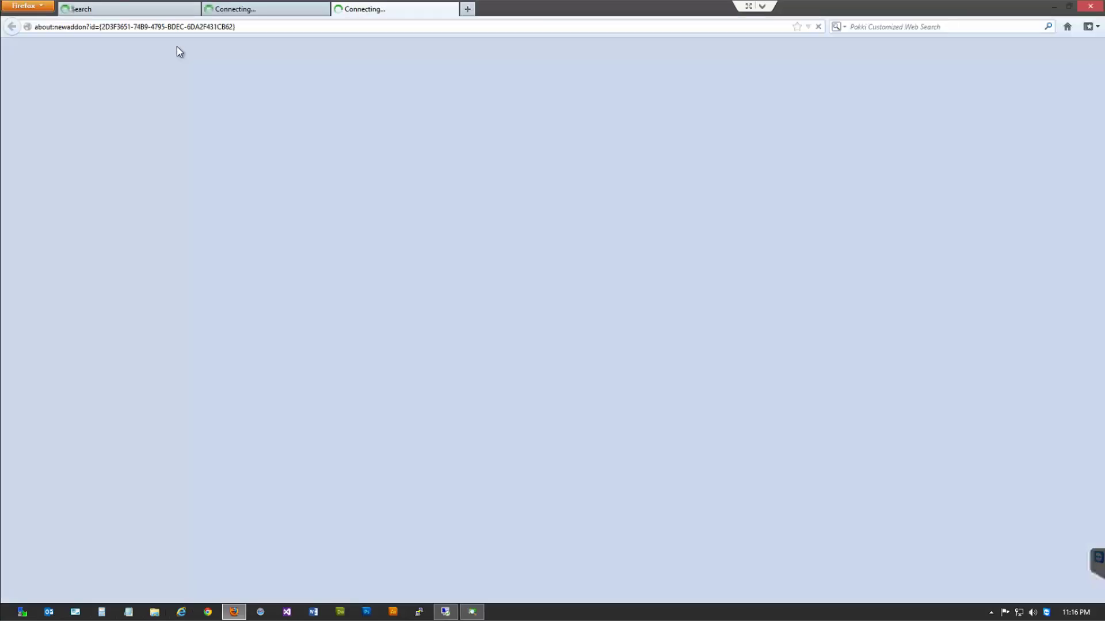
click(259, 27)
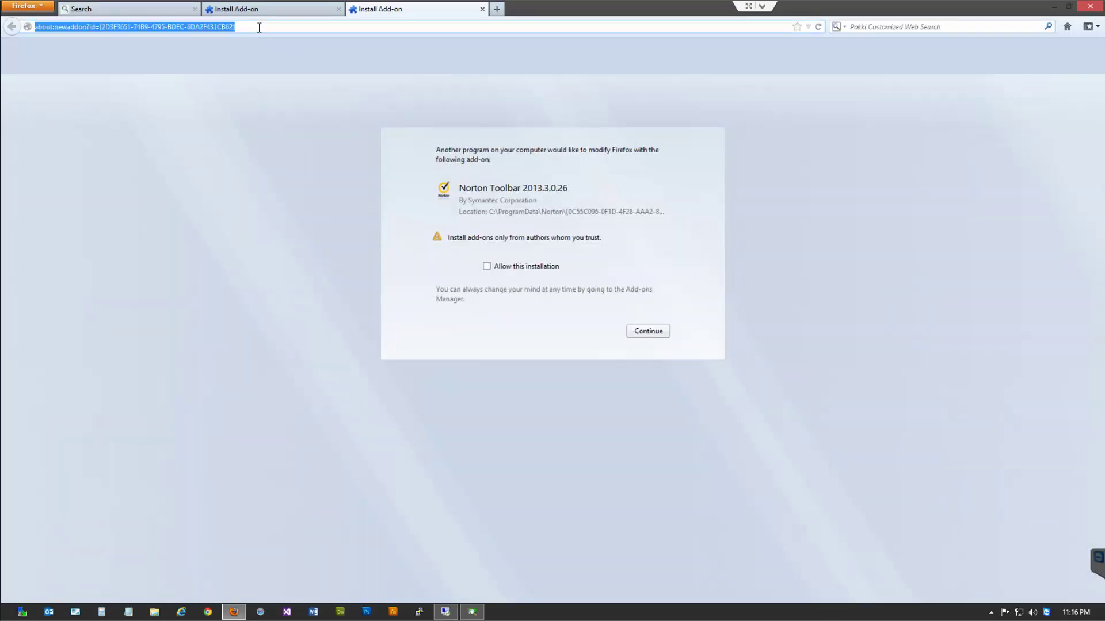
text(192.168.0)
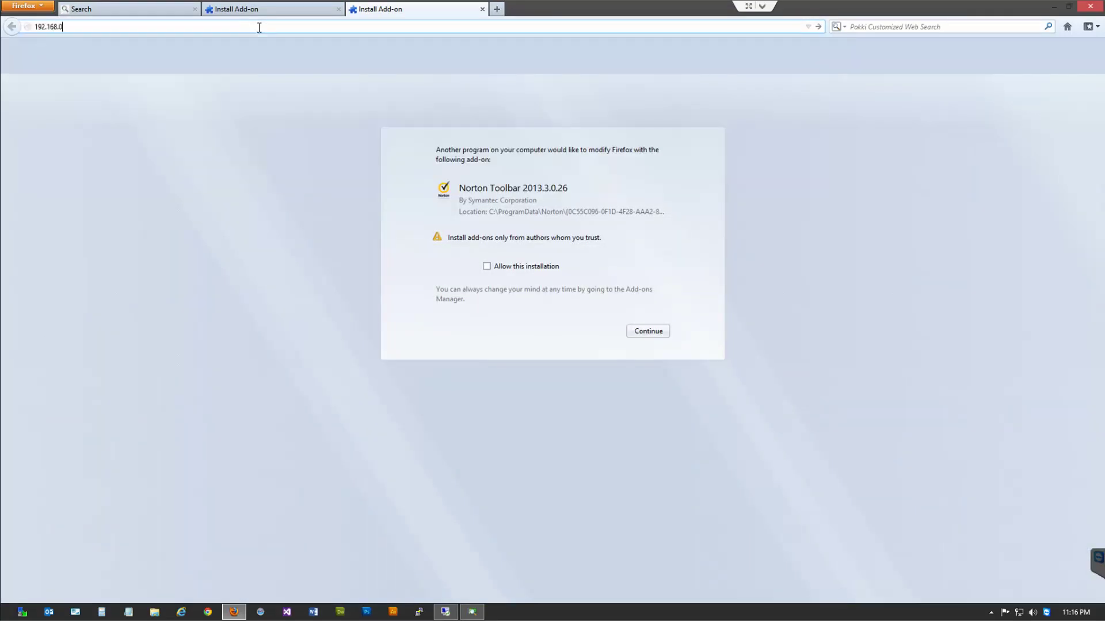
text(9)
text(94)
key(Return)
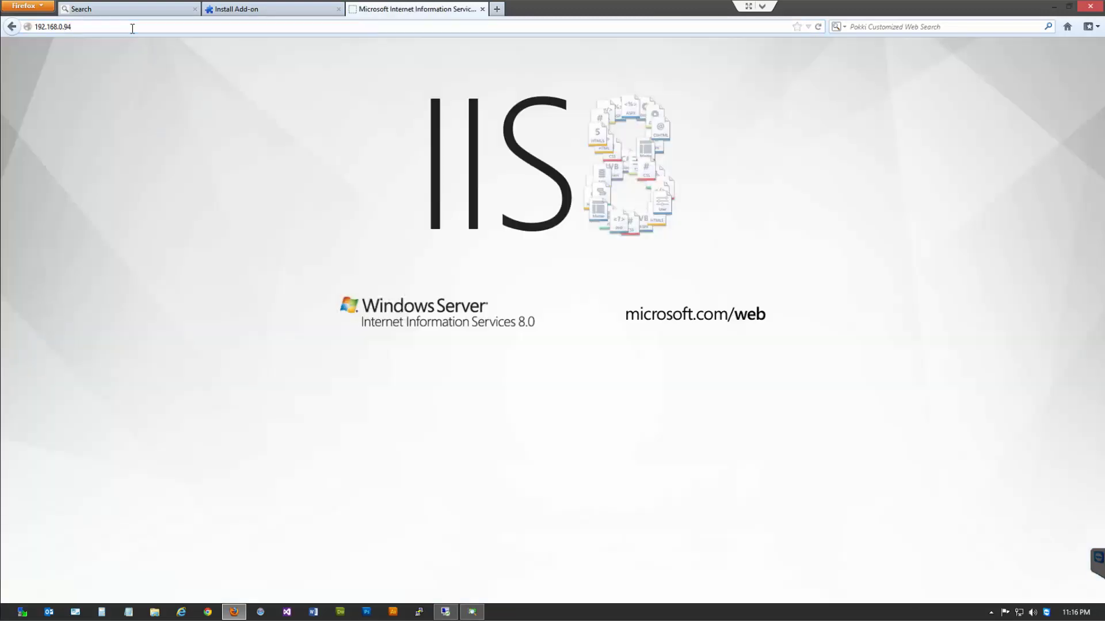
click(135, 27)
click(134, 27)
text(/test/)
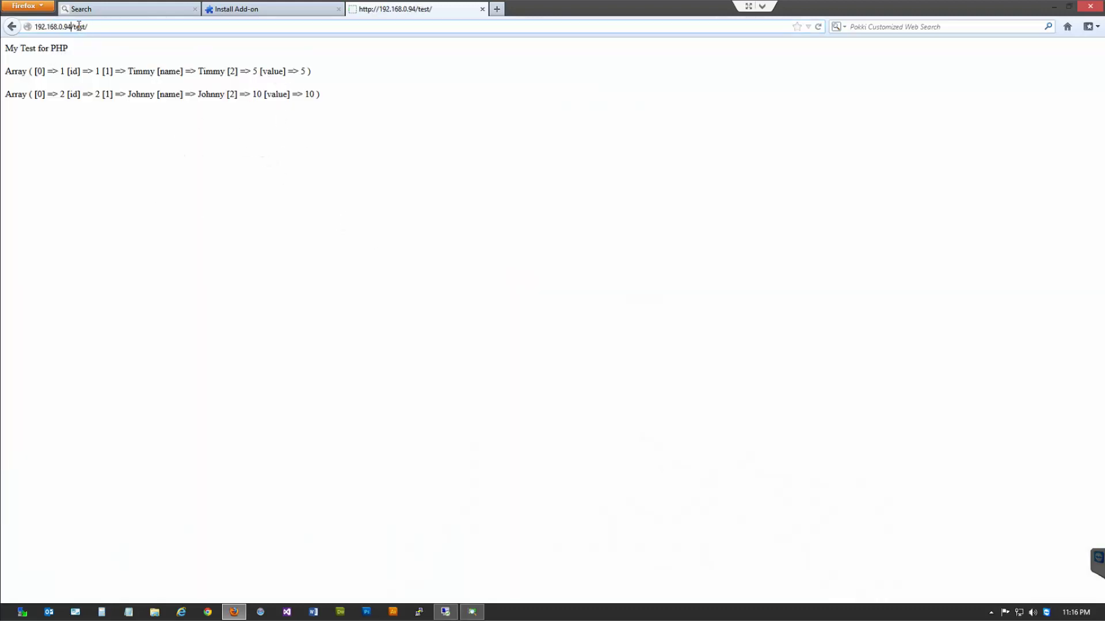
- Open 192.168.0.94/phpmyadmin, log in, and expand the test database
text(phpmyadmin)
key(Return)
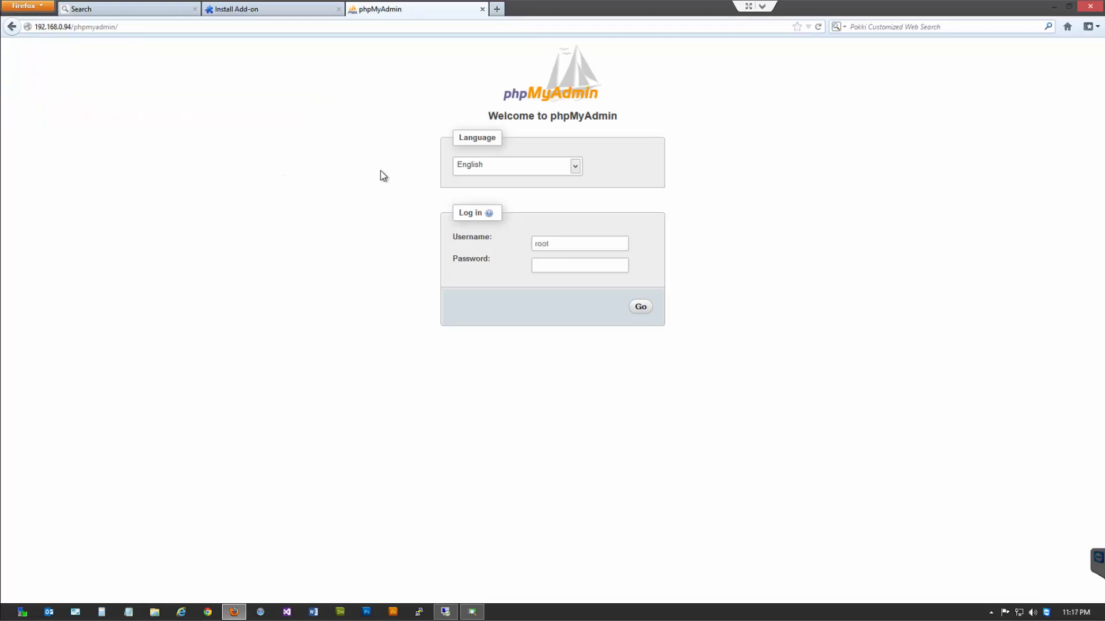
key(Return)
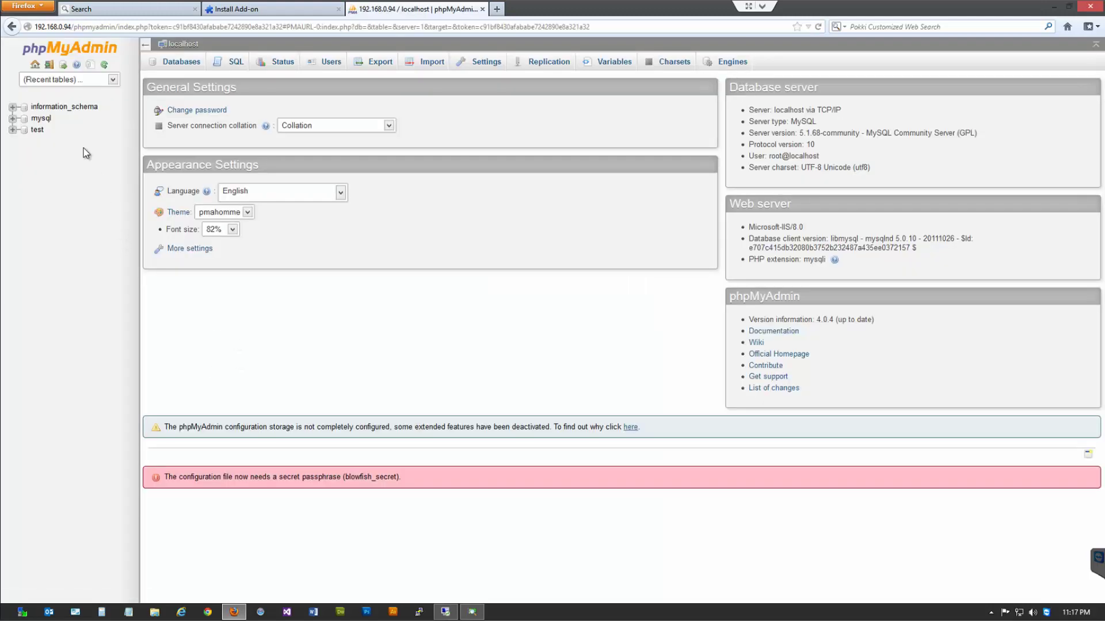
click(13, 131)
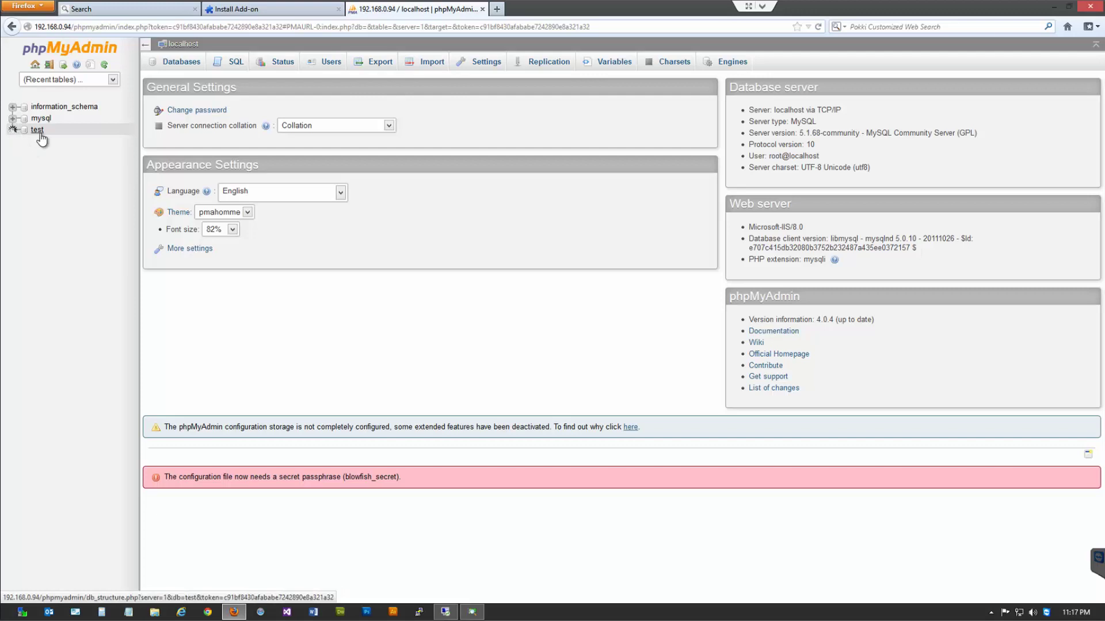